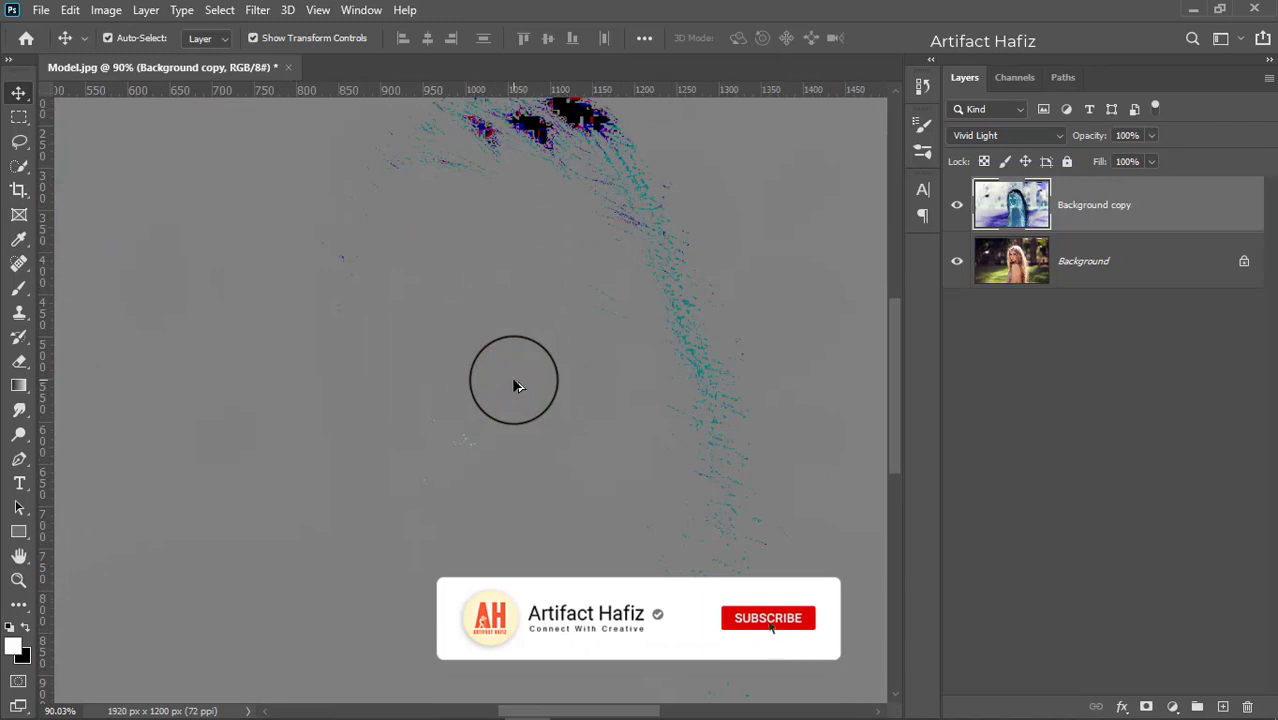
Convert the Background copy layer for smart filters
{"action": "left_click_drag", "start_coordinate": [622, 305], "coordinate": [505, 386]}
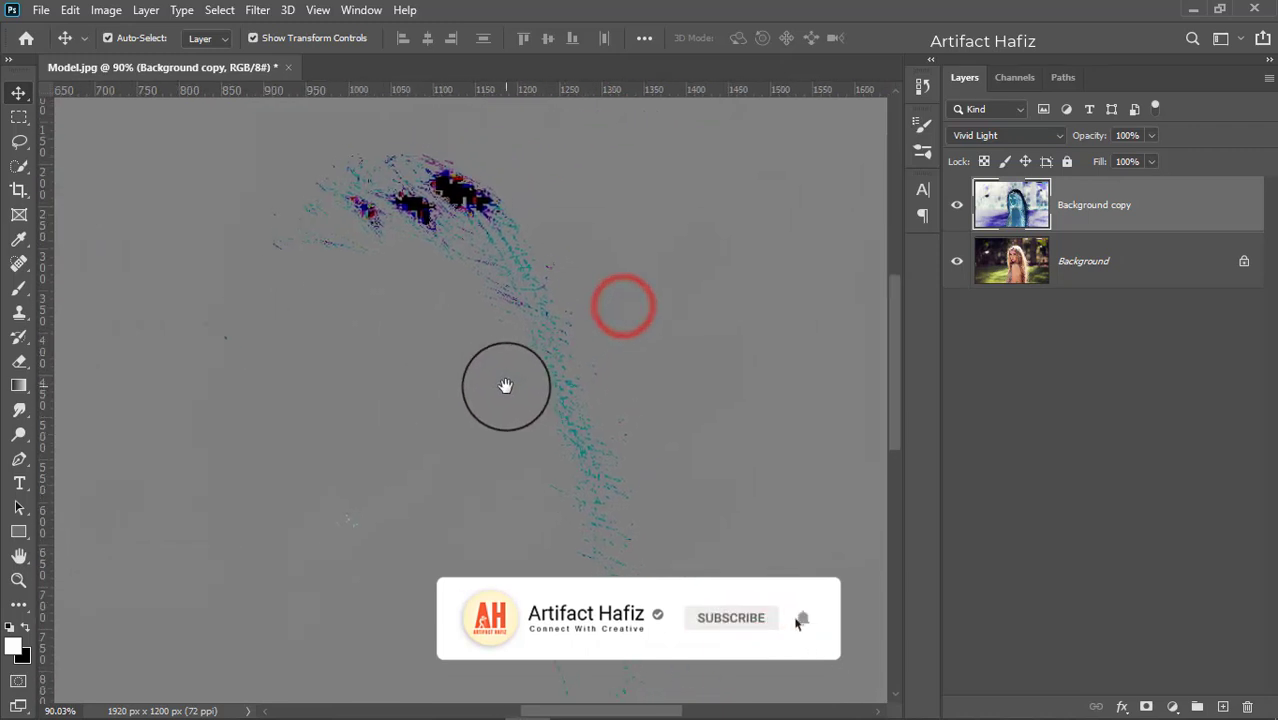
{"action": "left_click", "coordinate": [257, 10]}
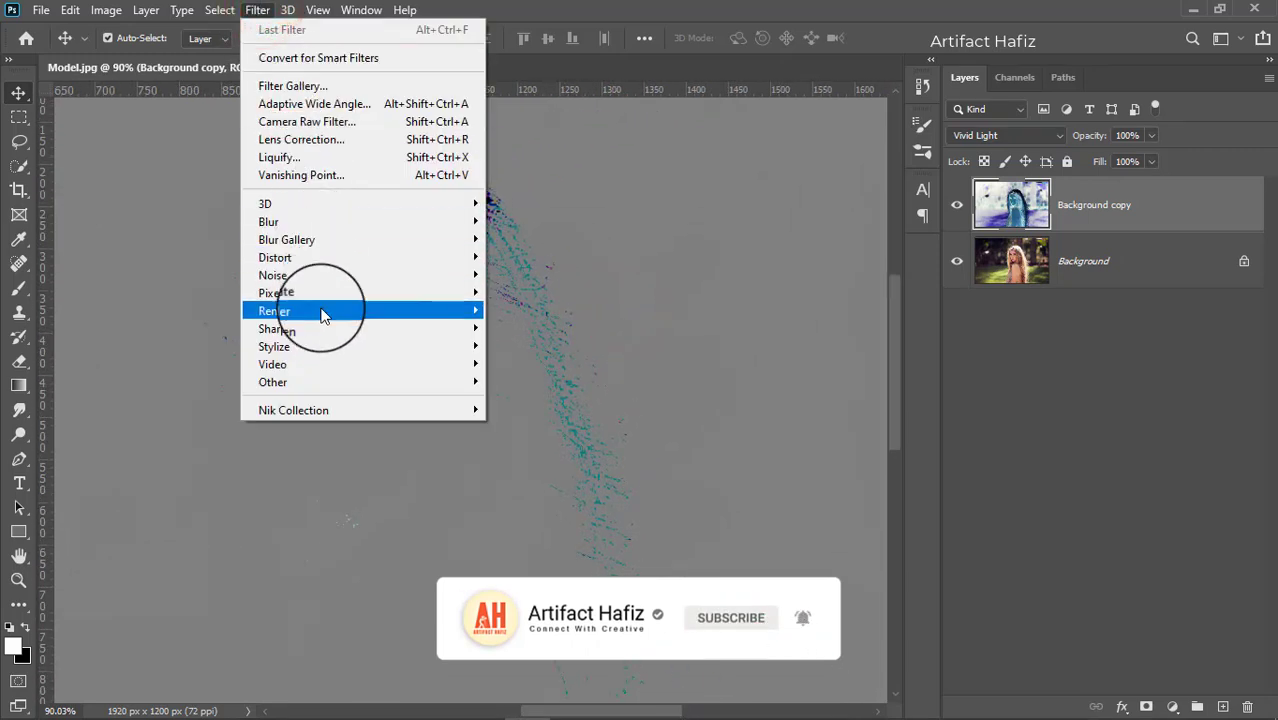
{"action": "left_click", "coordinate": [336, 60]}
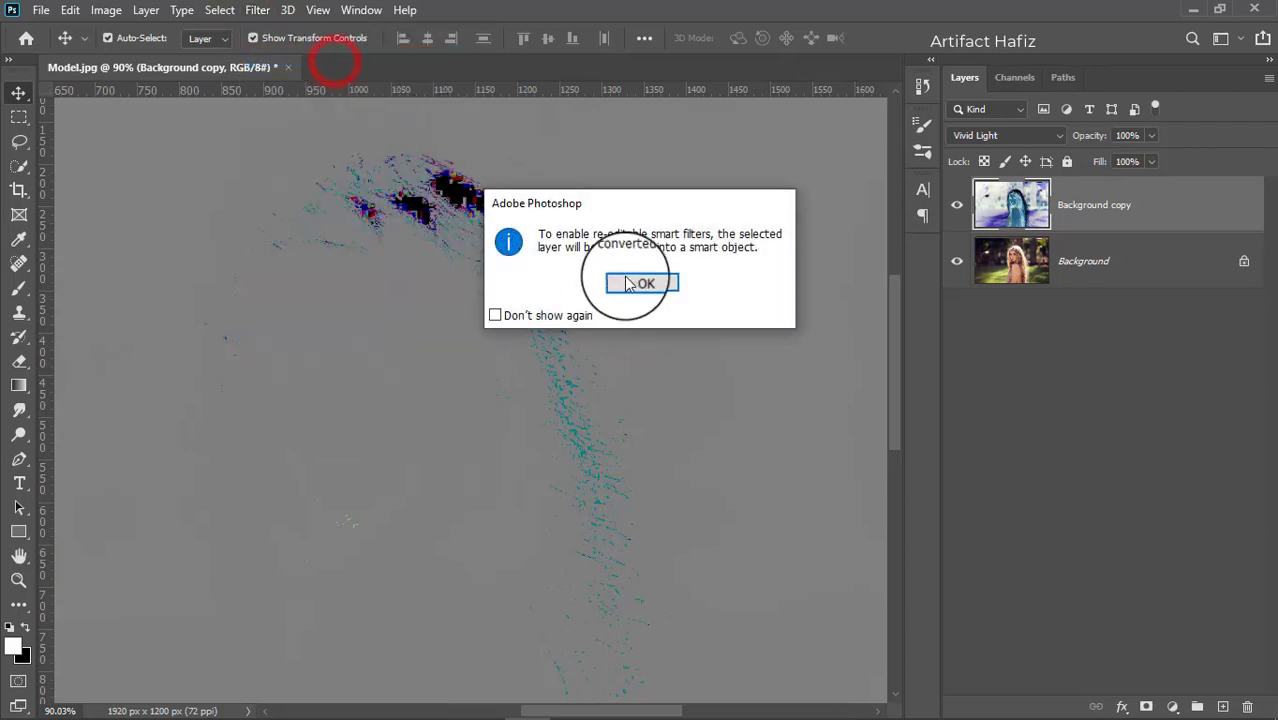
{"action": "left_click", "coordinate": [637, 287]}
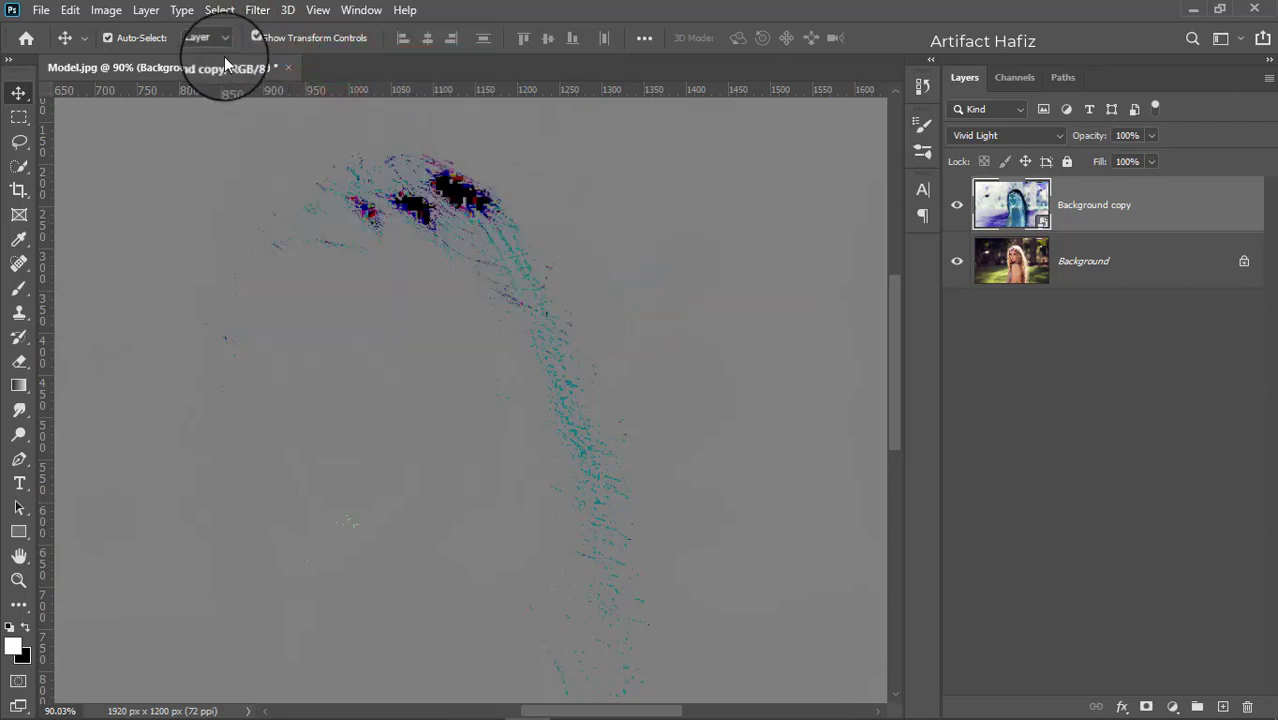
Apply a High Pass filter with a 2.2 pixel radius to the Background copy layer
{"action": "left_click", "coordinate": [256, 10]}
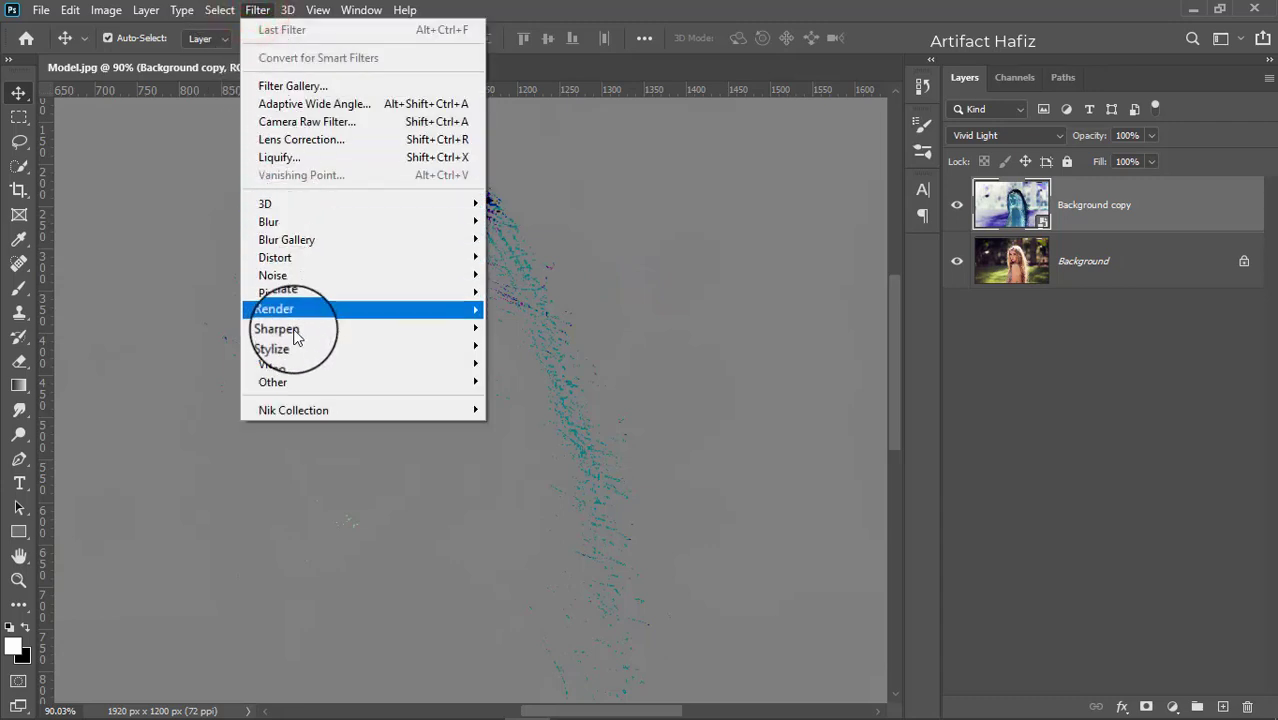
{"action": "mouse_move", "coordinate": [456, 383]}
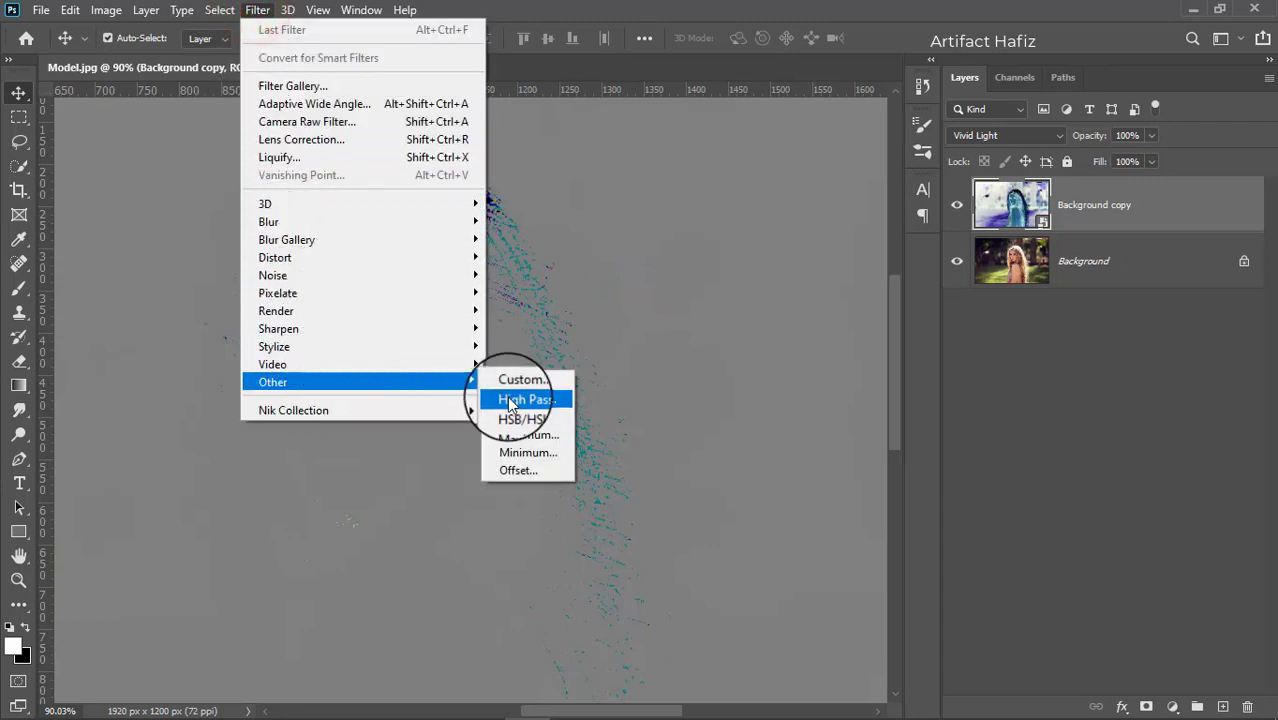
{"action": "left_click", "coordinate": [508, 399]}
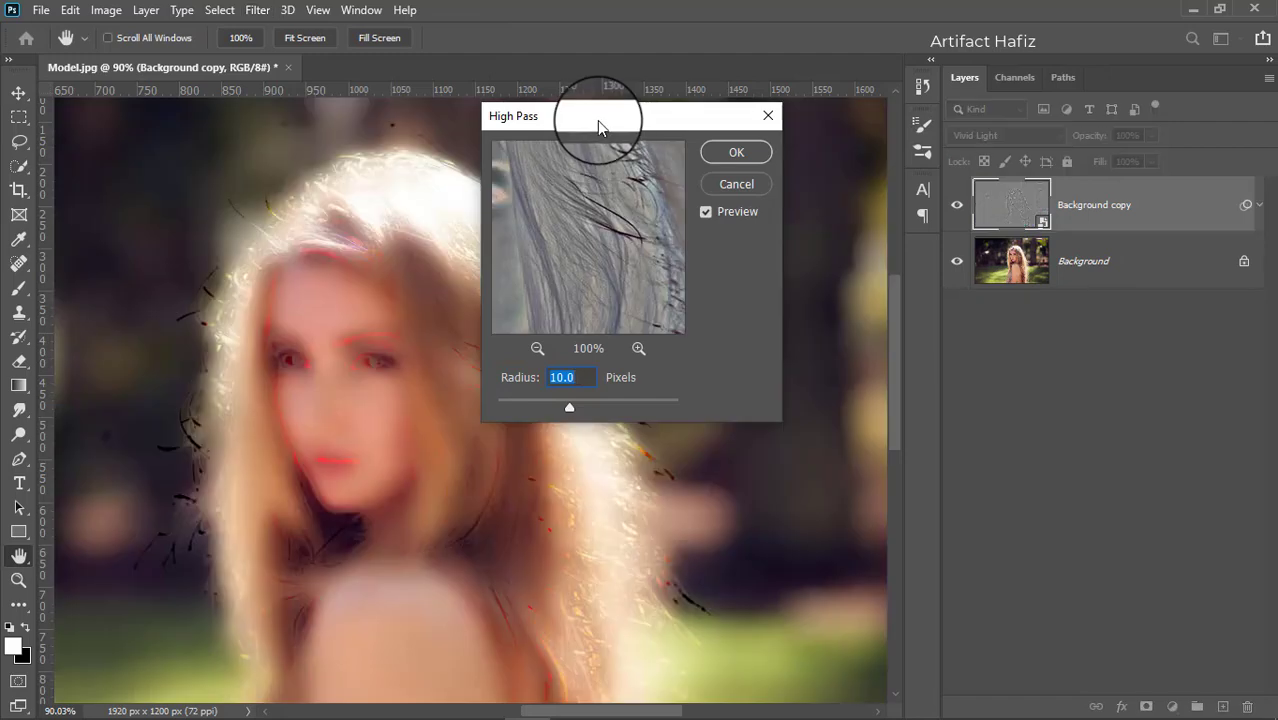
{"action": "left_click_drag", "start_coordinate": [597, 120], "coordinate": [941, 128]}
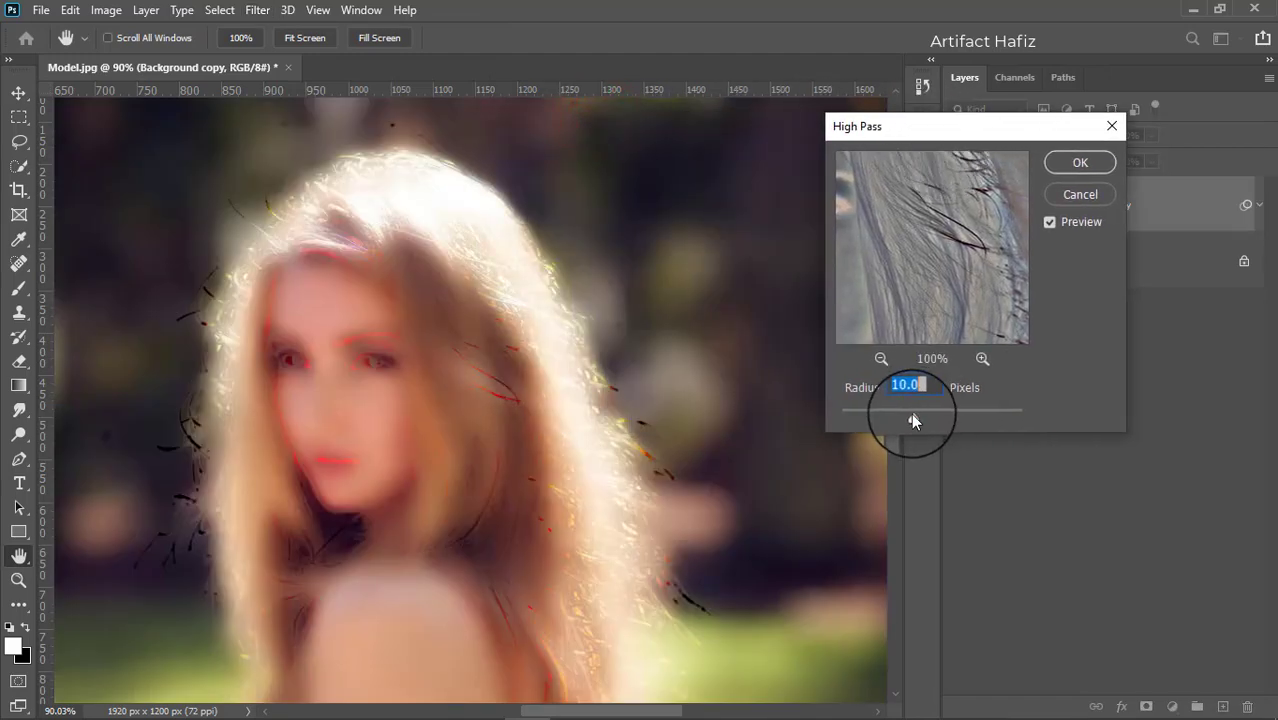
{"action": "left_click_drag", "start_coordinate": [911, 413], "coordinate": [860, 421]}
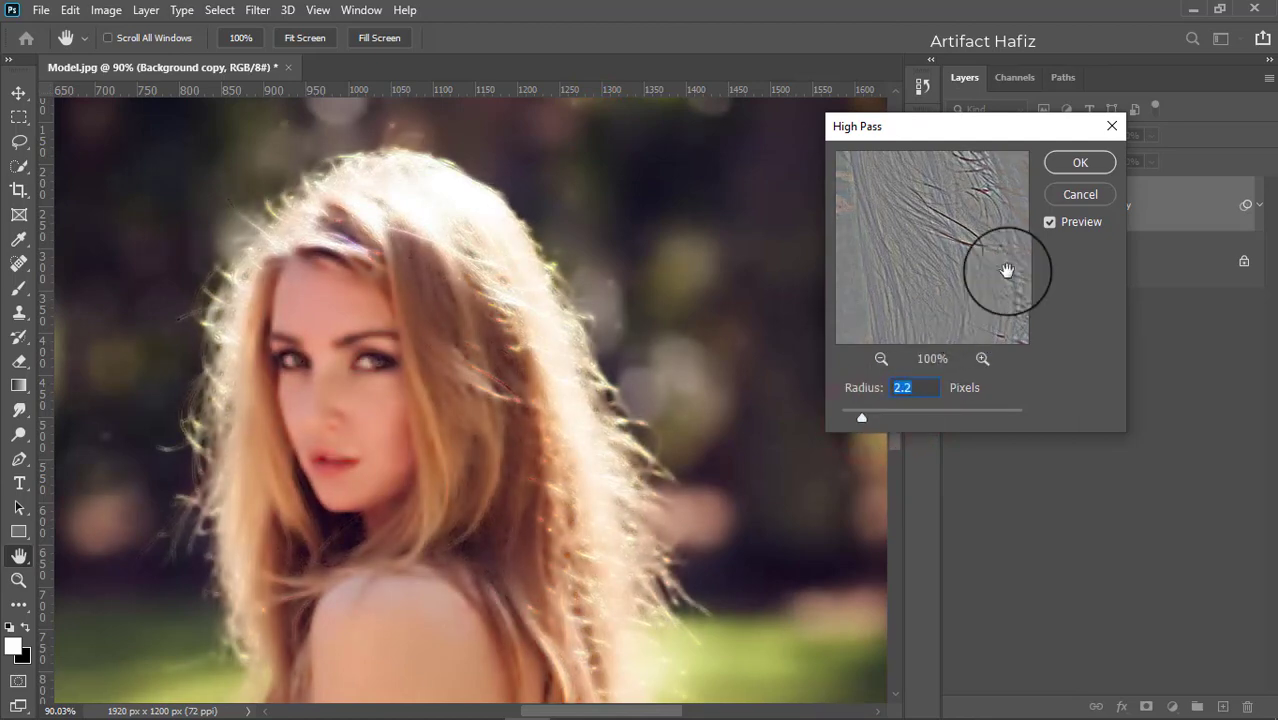
{"action": "left_click", "coordinate": [1062, 158]}
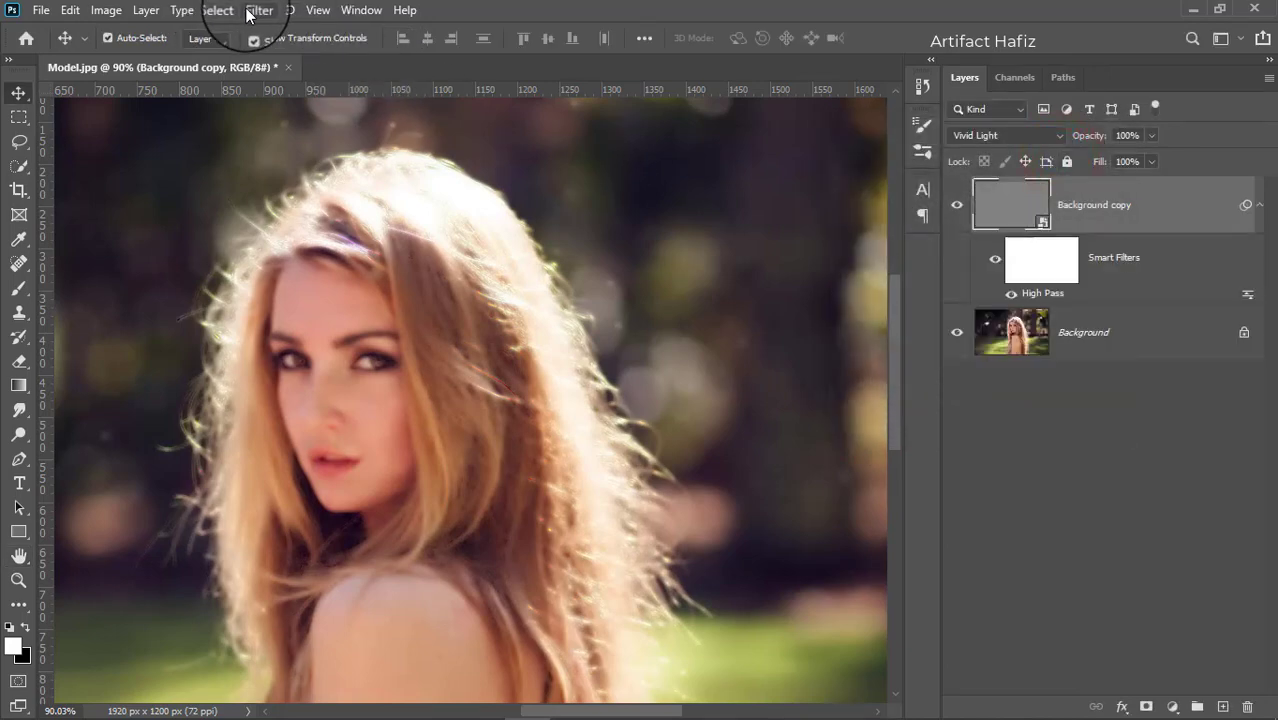
Apply a Gaussian Blur with a 1.1 pixel radius to Background copy and compare the image with that layer hidden and shown
{"action": "left_click", "coordinate": [252, 11]}
{"action": "mouse_move", "coordinate": [448, 230]}
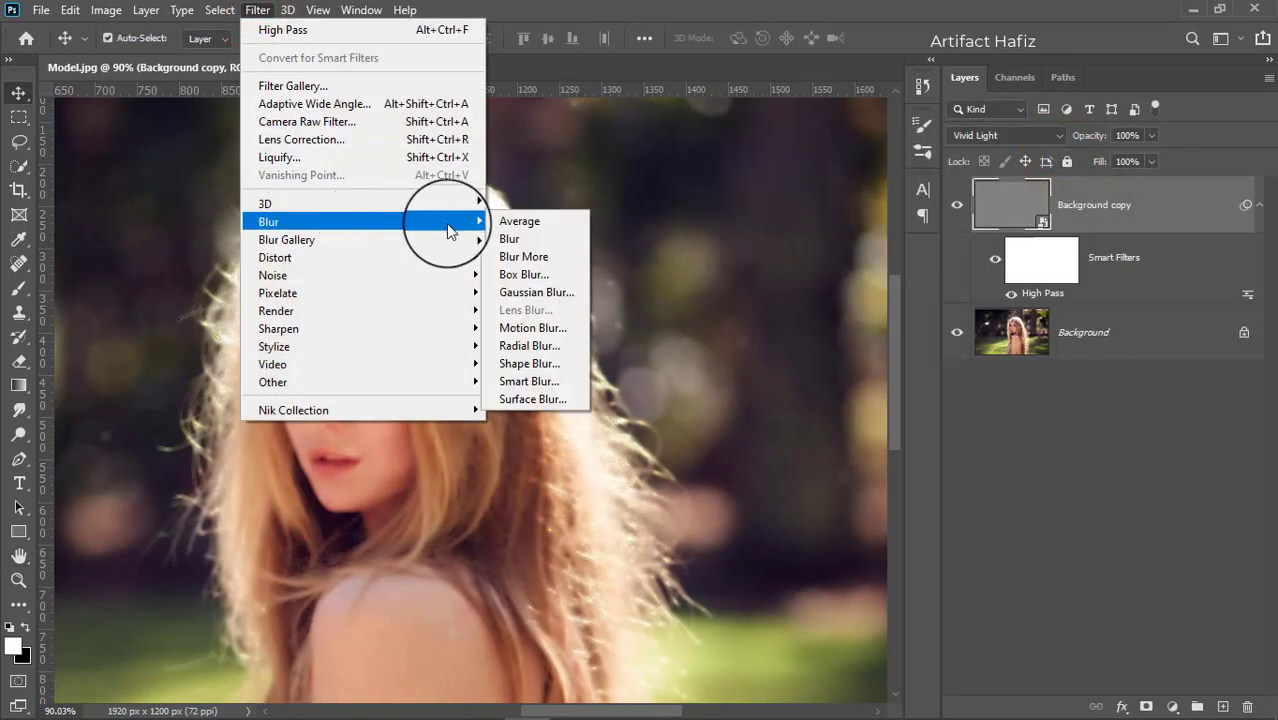
{"action": "left_click", "coordinate": [515, 291]}
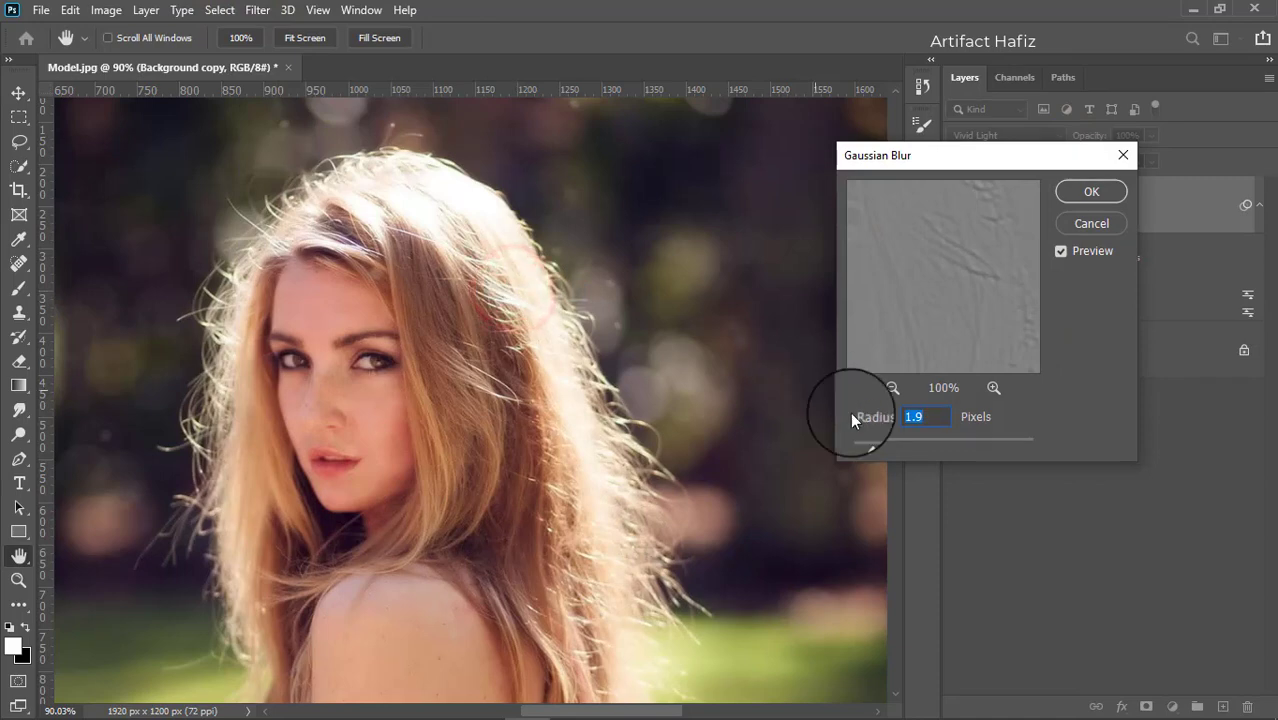
{"action": "mouse_move", "coordinate": [870, 448]}
{"action": "left_mouse_down"}
{"action": "mouse_move", "coordinate": [893, 442]}
{"action": "mouse_move", "coordinate": [862, 443]}
{"action": "left_mouse_up"}
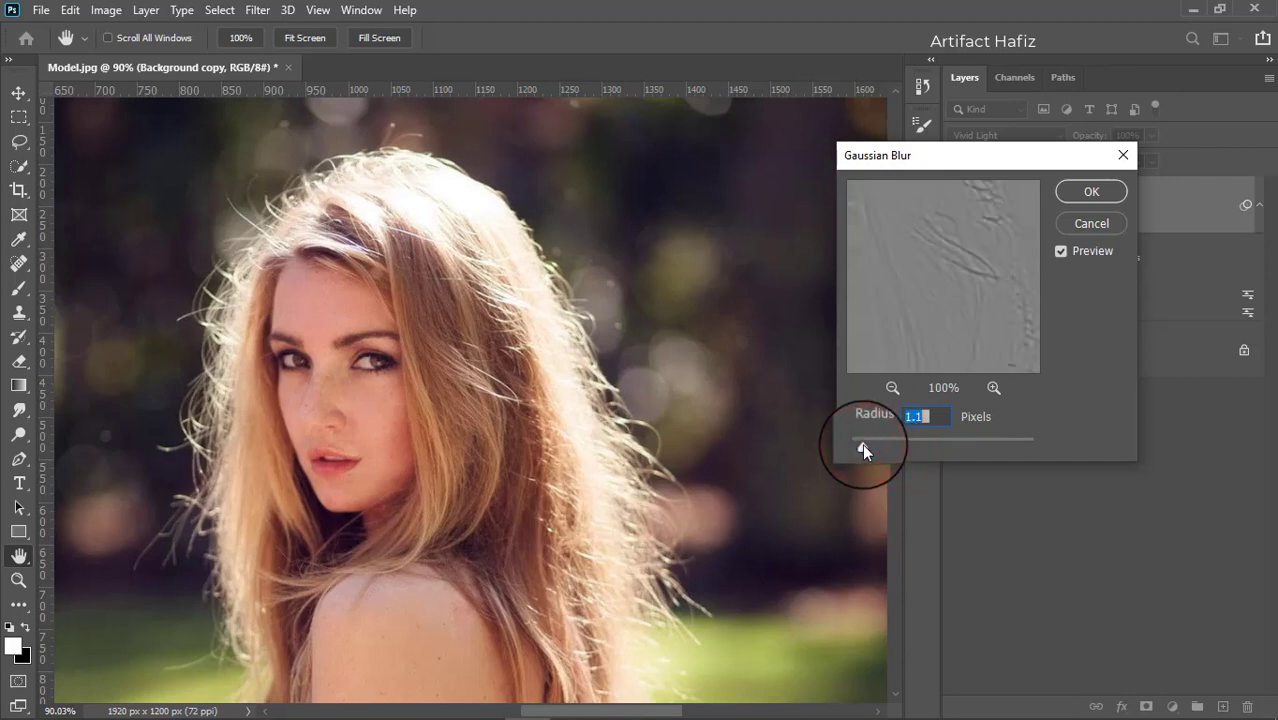
{"action": "left_click", "coordinate": [1087, 194]}
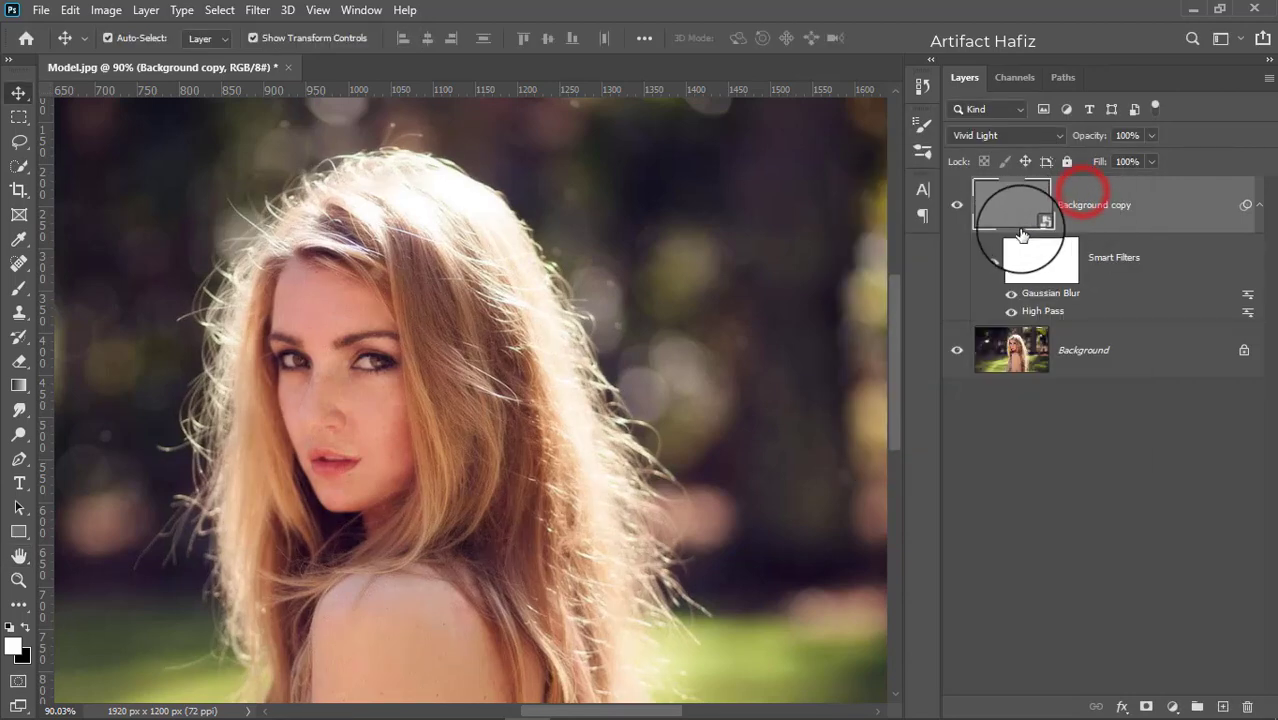
{"action": "left_click", "coordinate": [957, 207]}
{"action": "left_click", "coordinate": [957, 207]}
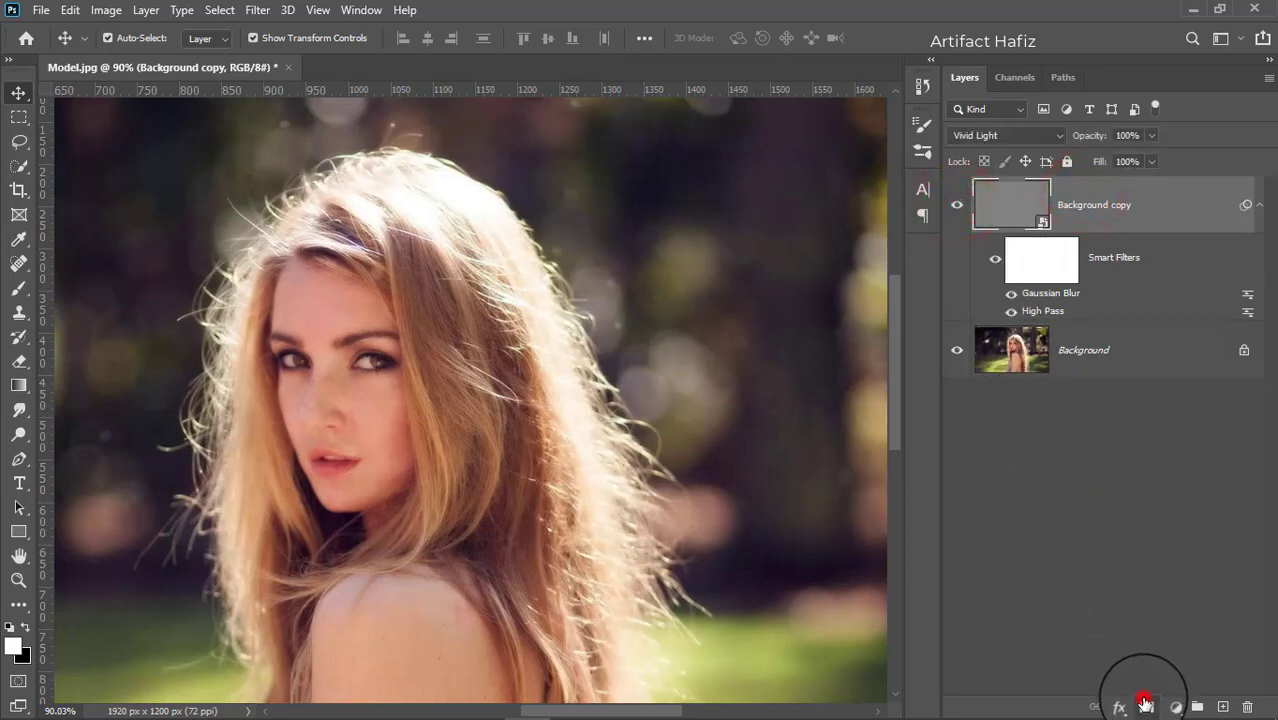
Add a black layer mask to Background copy and paint white on it over the cheek and forehead with a size 50 brush at 21% opacity
{"action": "left_click", "coordinate": [1145, 705]}
{"action": "key", "text": "ctrl+i"}
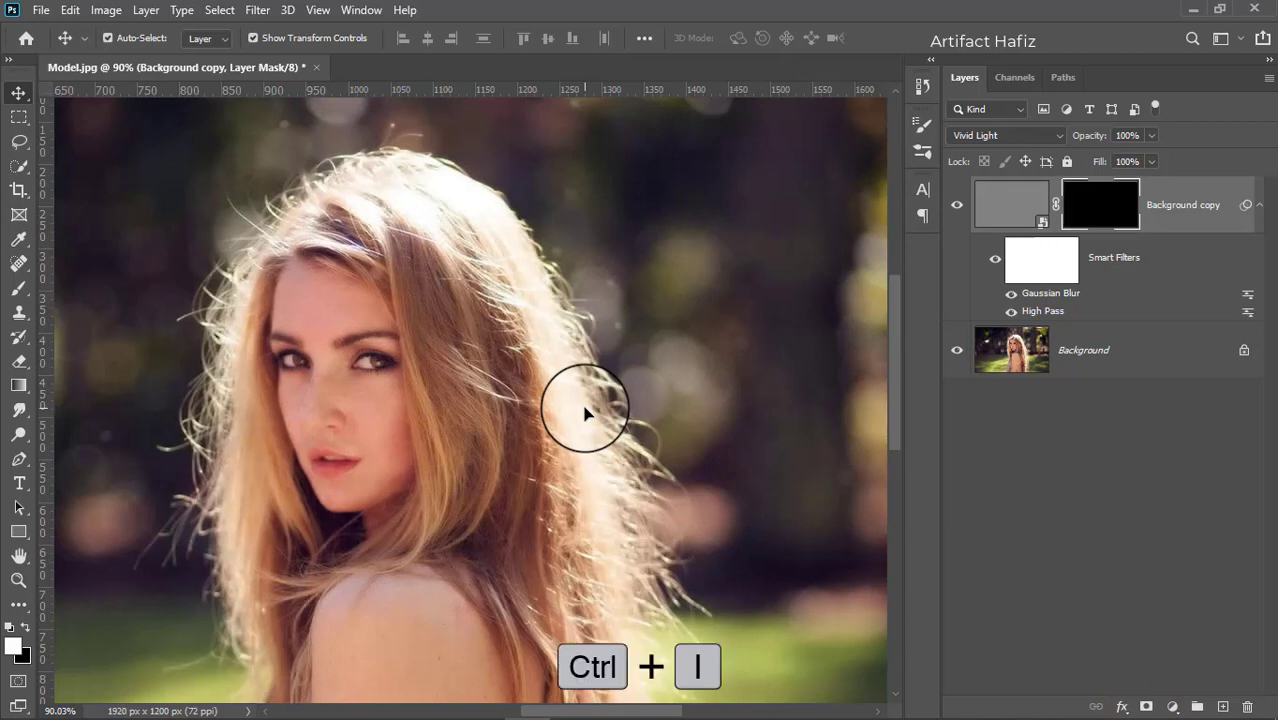
{"action": "left_click", "coordinate": [14, 292]}
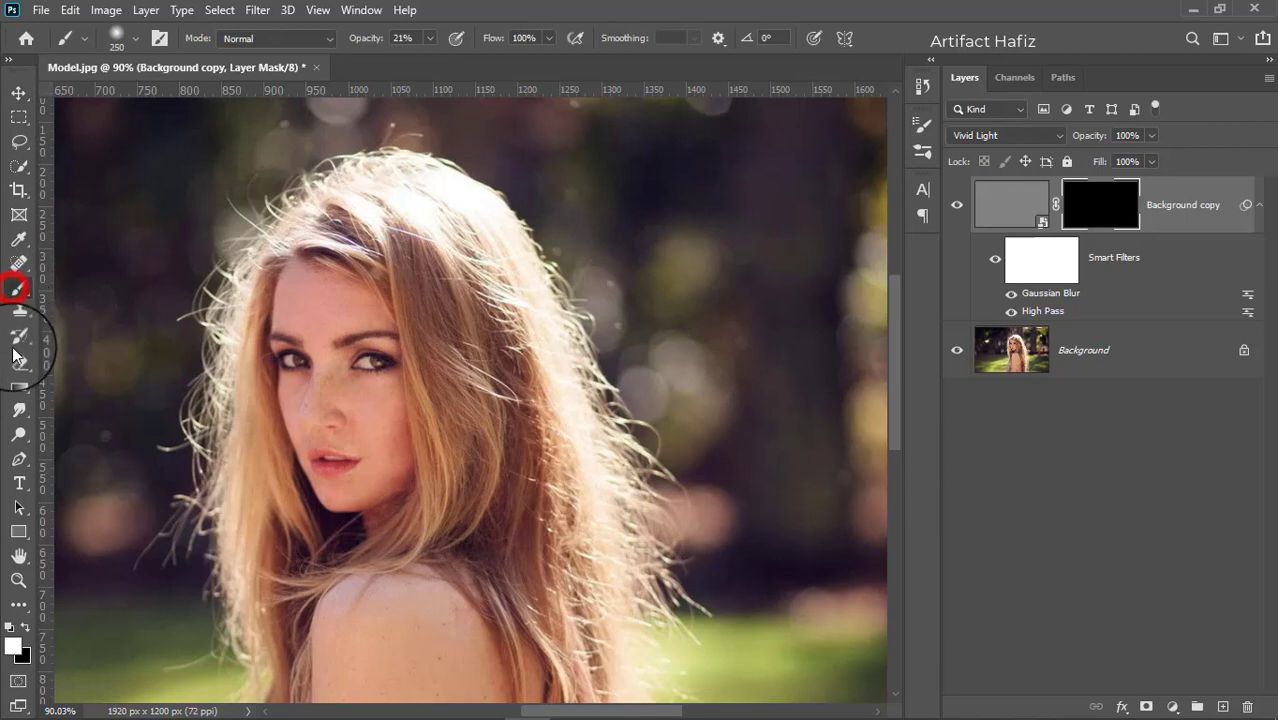
{"action": "left_click", "coordinate": [24, 627]}
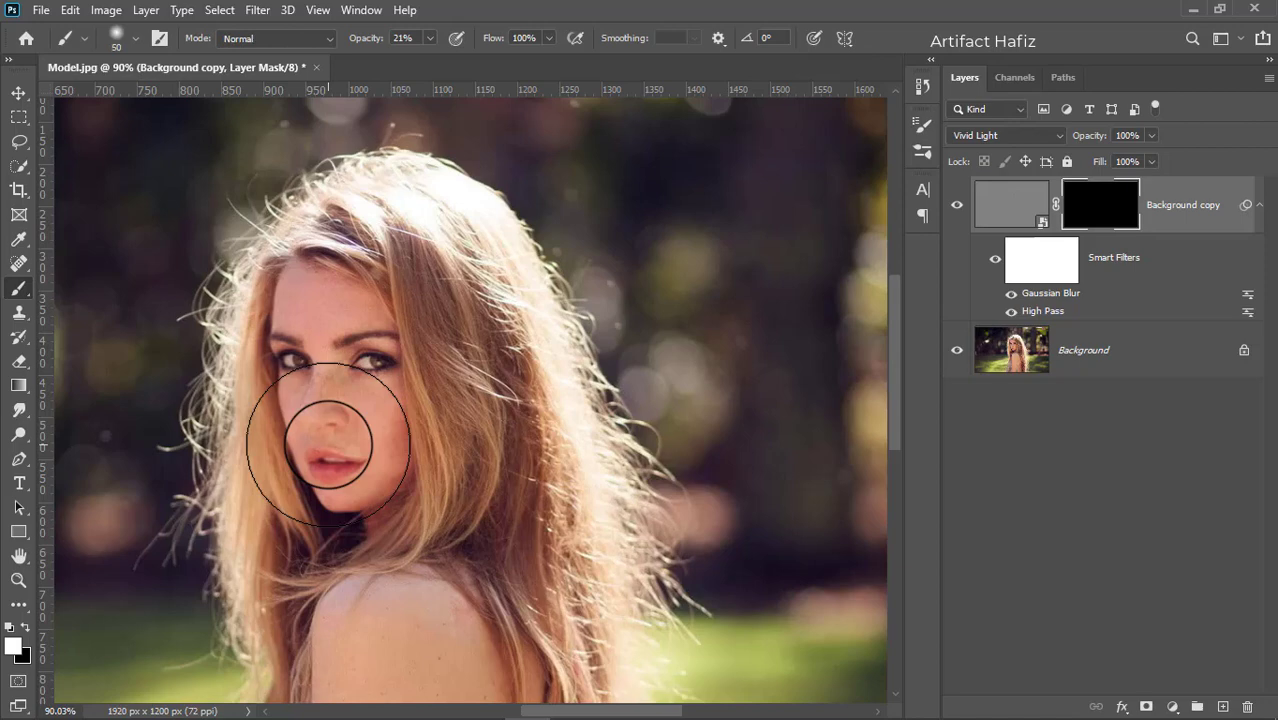
{"action": "mouse_move", "coordinate": [361, 400]}
{"action": "left_mouse_down"}
{"action": "mouse_move", "coordinate": [361, 399]}
{"action": "mouse_move", "coordinate": [385, 413]}
{"action": "mouse_move", "coordinate": [393, 440]}
{"action": "mouse_move", "coordinate": [373, 481]}
{"action": "left_mouse_up"}
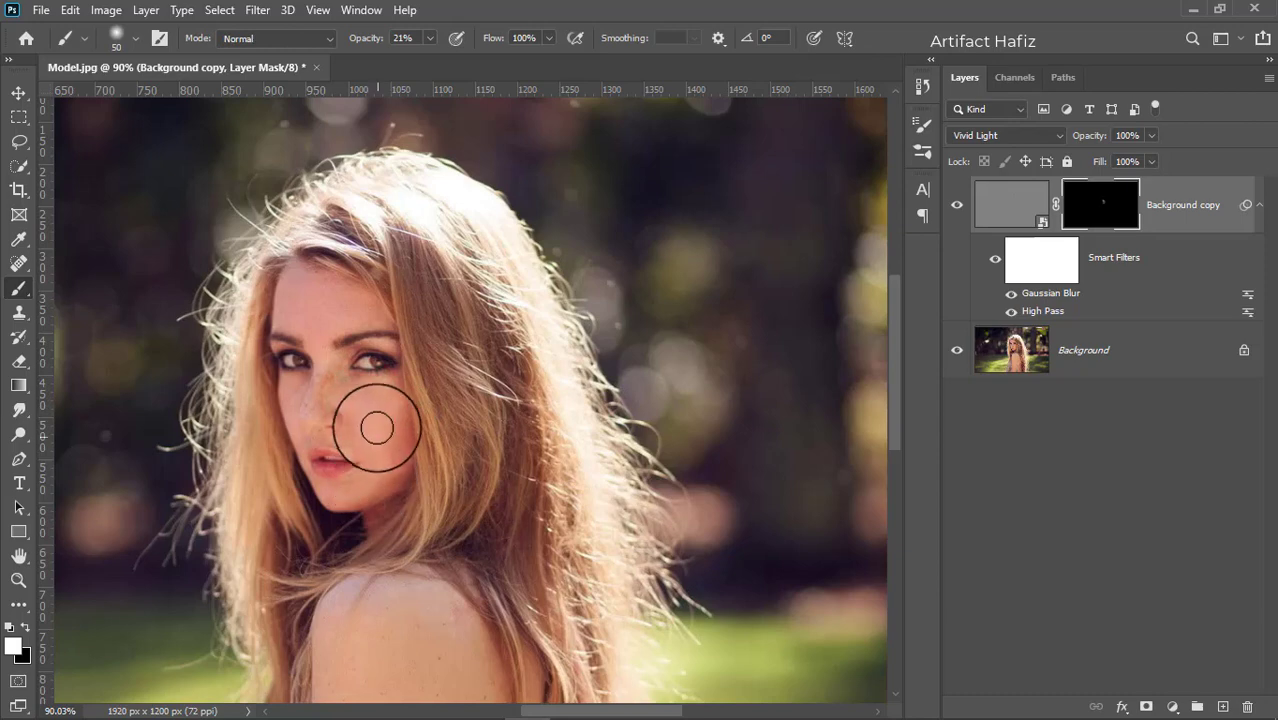
{"action": "mouse_move", "coordinate": [328, 314]}
{"action": "left_mouse_down"}
{"action": "mouse_move", "coordinate": [299, 281]}
{"action": "mouse_move", "coordinate": [293, 299]}
{"action": "mouse_move", "coordinate": [315, 308]}
{"action": "mouse_move", "coordinate": [348, 300]}
{"action": "mouse_move", "coordinate": [314, 292]}
{"action": "mouse_move", "coordinate": [314, 324]}
{"action": "mouse_move", "coordinate": [309, 297]}
{"action": "mouse_move", "coordinate": [290, 309]}
{"action": "mouse_move", "coordinate": [321, 294]}
{"action": "left_mouse_up"}
Set the brush opacity to 100% and paint white on the mask over the facial skin with brush sizes 30 and 15
{"action": "left_click", "coordinate": [432, 37]}
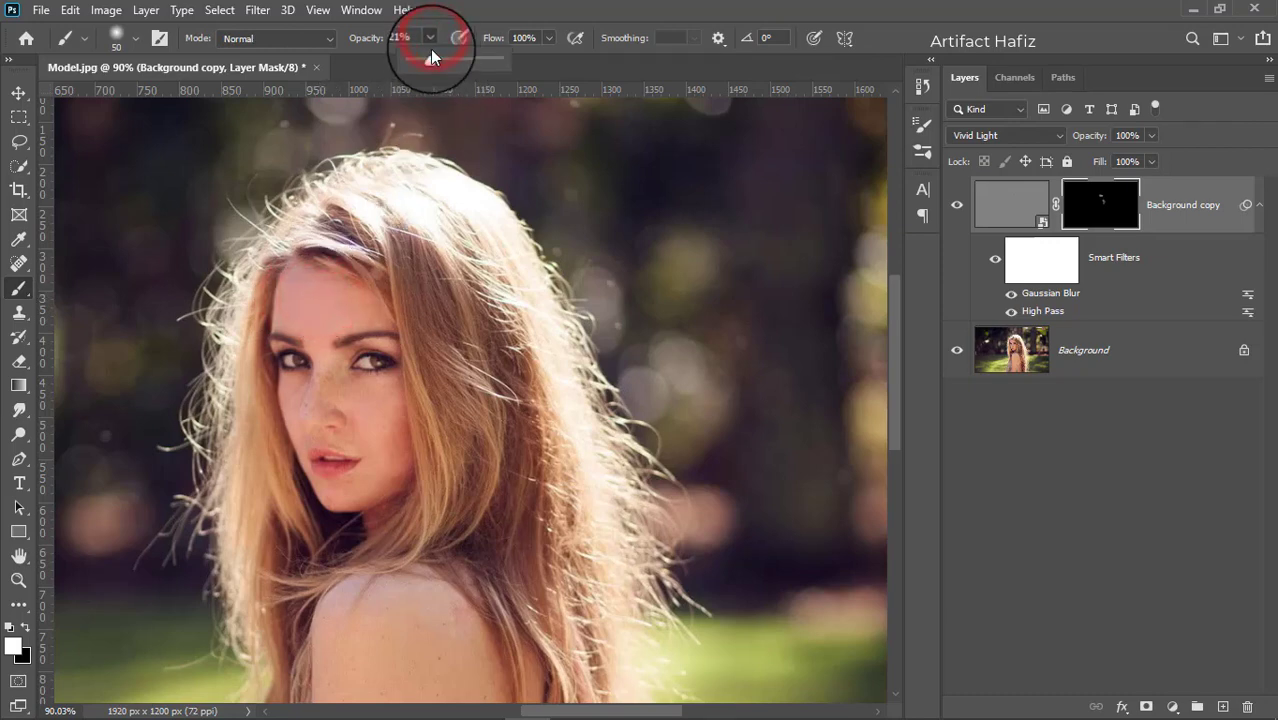
{"action": "left_click_drag", "start_coordinate": [430, 56], "coordinate": [542, 66]}
{"action": "left_click", "coordinate": [514, 8]}
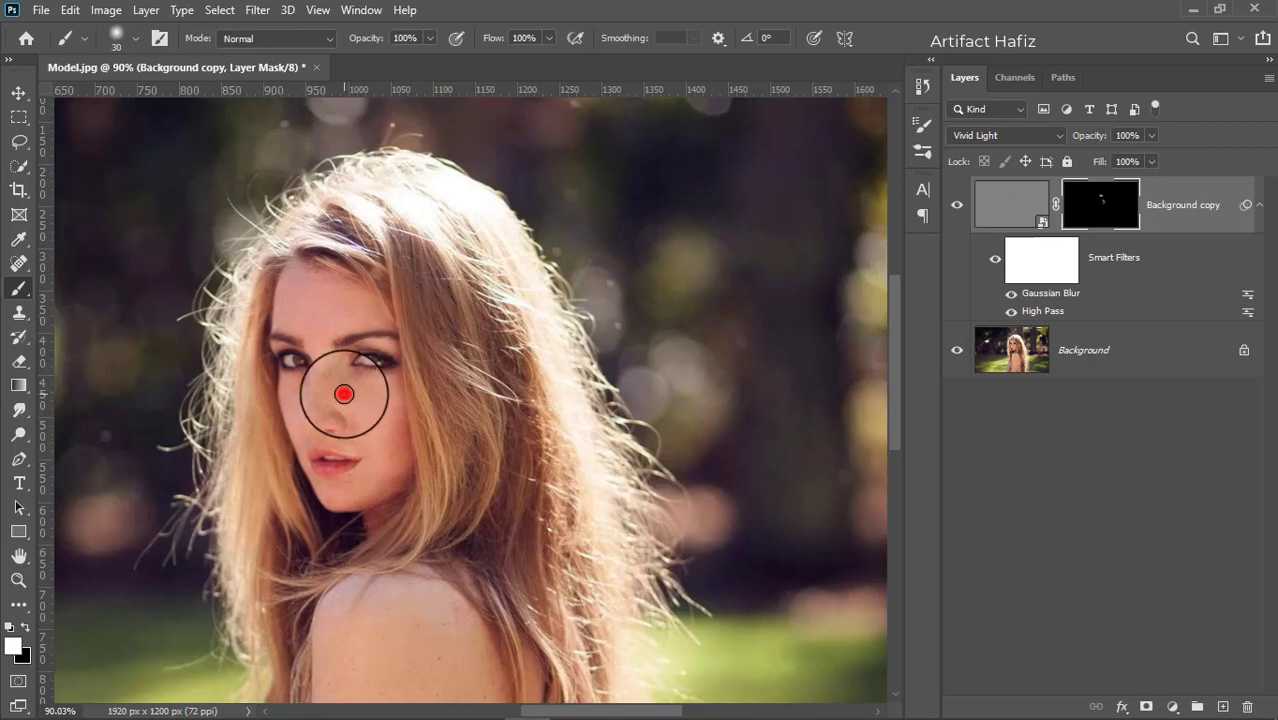
{"action": "mouse_move", "coordinate": [344, 394]}
{"action": "left_mouse_down"}
{"action": "mouse_move", "coordinate": [372, 411]}
{"action": "mouse_move", "coordinate": [380, 424]}
{"action": "mouse_move", "coordinate": [348, 397]}
{"action": "mouse_move", "coordinate": [382, 450]}
{"action": "mouse_move", "coordinate": [382, 397]}
{"action": "mouse_move", "coordinate": [389, 449]}
{"action": "mouse_move", "coordinate": [394, 401]}
{"action": "mouse_move", "coordinate": [399, 434]}
{"action": "mouse_move", "coordinate": [394, 482]}
{"action": "mouse_move", "coordinate": [394, 452]}
{"action": "mouse_move", "coordinate": [378, 484]}
{"action": "mouse_move", "coordinate": [335, 488]}
{"action": "mouse_move", "coordinate": [369, 473]}
{"action": "mouse_move", "coordinate": [353, 495]}
{"action": "mouse_move", "coordinate": [386, 457]}
{"action": "mouse_move", "coordinate": [358, 442]}
{"action": "mouse_move", "coordinate": [347, 393]}
{"action": "left_mouse_up"}
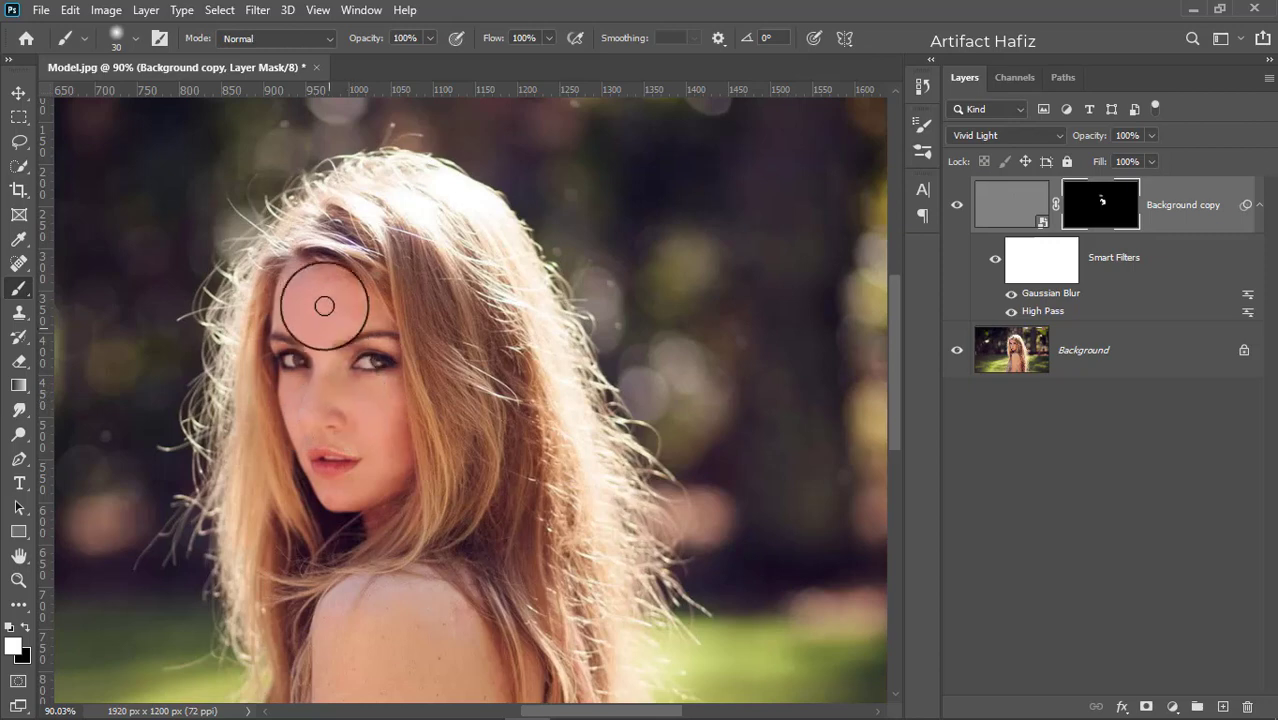
{"action": "mouse_move", "coordinate": [312, 277]}
{"action": "left_mouse_down"}
{"action": "mouse_move", "coordinate": [358, 309]}
{"action": "mouse_move", "coordinate": [313, 309]}
{"action": "mouse_move", "coordinate": [351, 307]}
{"action": "mouse_move", "coordinate": [316, 289]}
{"action": "mouse_move", "coordinate": [289, 311]}
{"action": "mouse_move", "coordinate": [320, 320]}
{"action": "mouse_move", "coordinate": [309, 322]}
{"action": "mouse_move", "coordinate": [317, 342]}
{"action": "mouse_move", "coordinate": [376, 314]}
{"action": "mouse_move", "coordinate": [286, 296]}
{"action": "mouse_move", "coordinate": [286, 318]}
{"action": "mouse_move", "coordinate": [303, 287]}
{"action": "mouse_move", "coordinate": [343, 281]}
{"action": "mouse_move", "coordinate": [346, 309]}
{"action": "mouse_move", "coordinate": [307, 393]}
{"action": "left_mouse_up"}
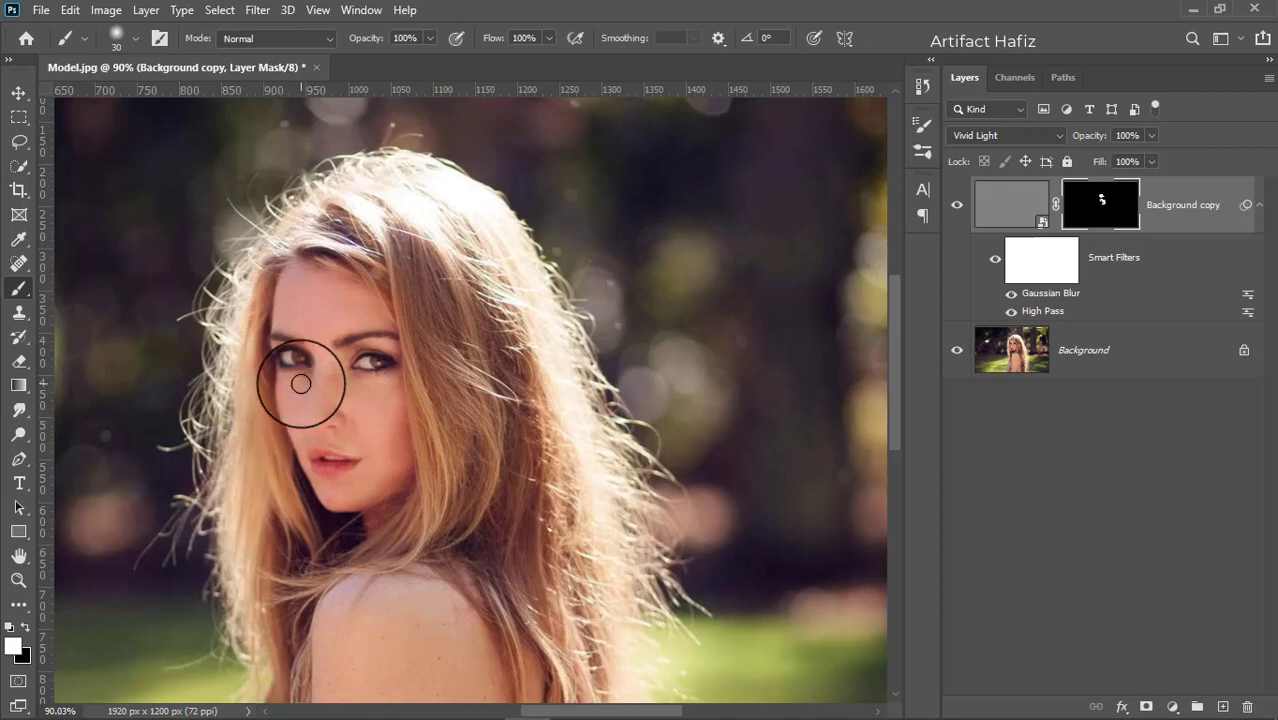
{"action": "mouse_move", "coordinate": [301, 384]}
{"action": "left_mouse_down"}
{"action": "mouse_move", "coordinate": [399, 448]}
{"action": "mouse_move", "coordinate": [368, 491]}
{"action": "mouse_move", "coordinate": [340, 488]}
{"action": "mouse_move", "coordinate": [373, 452]}
{"action": "mouse_move", "coordinate": [318, 438]}
{"action": "mouse_move", "coordinate": [340, 446]}
{"action": "left_mouse_up"}
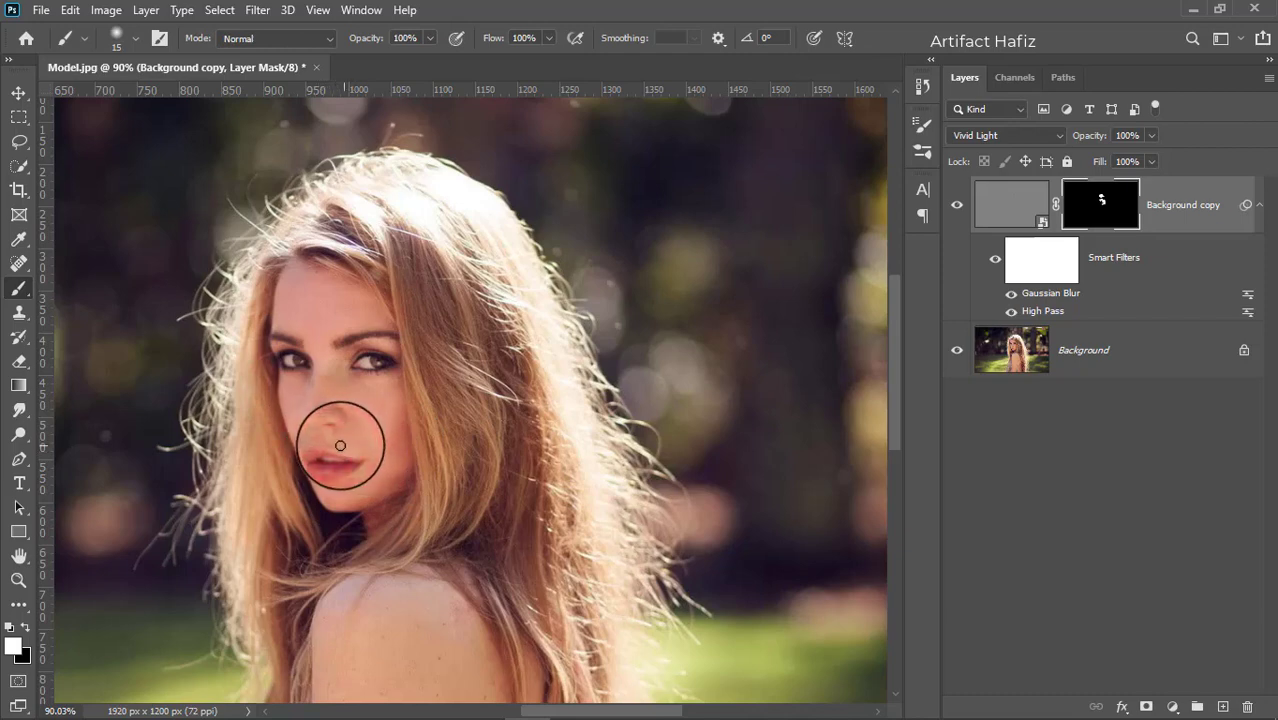
{"action": "left_click_drag", "start_coordinate": [393, 400], "coordinate": [391, 386]}
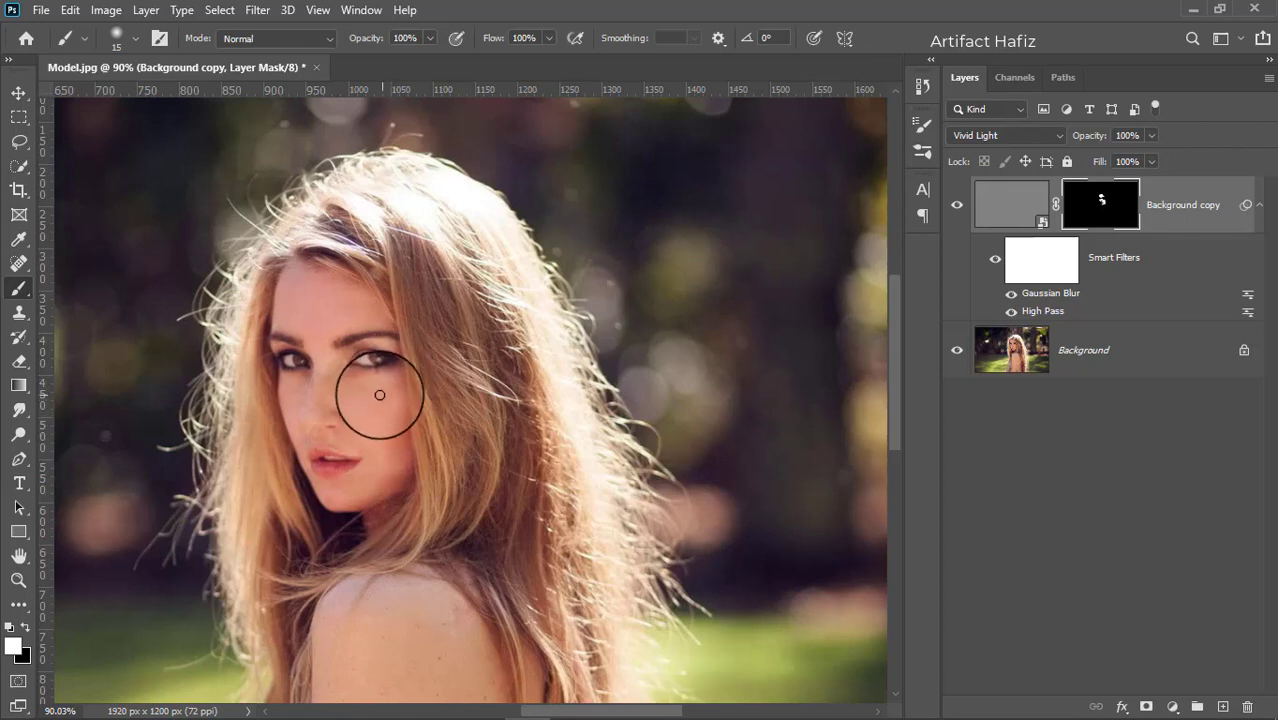
{"action": "mouse_move", "coordinate": [331, 380]}
{"action": "left_mouse_down"}
{"action": "mouse_move", "coordinate": [316, 394]}
{"action": "mouse_move", "coordinate": [337, 360]}
{"action": "left_mouse_up"}
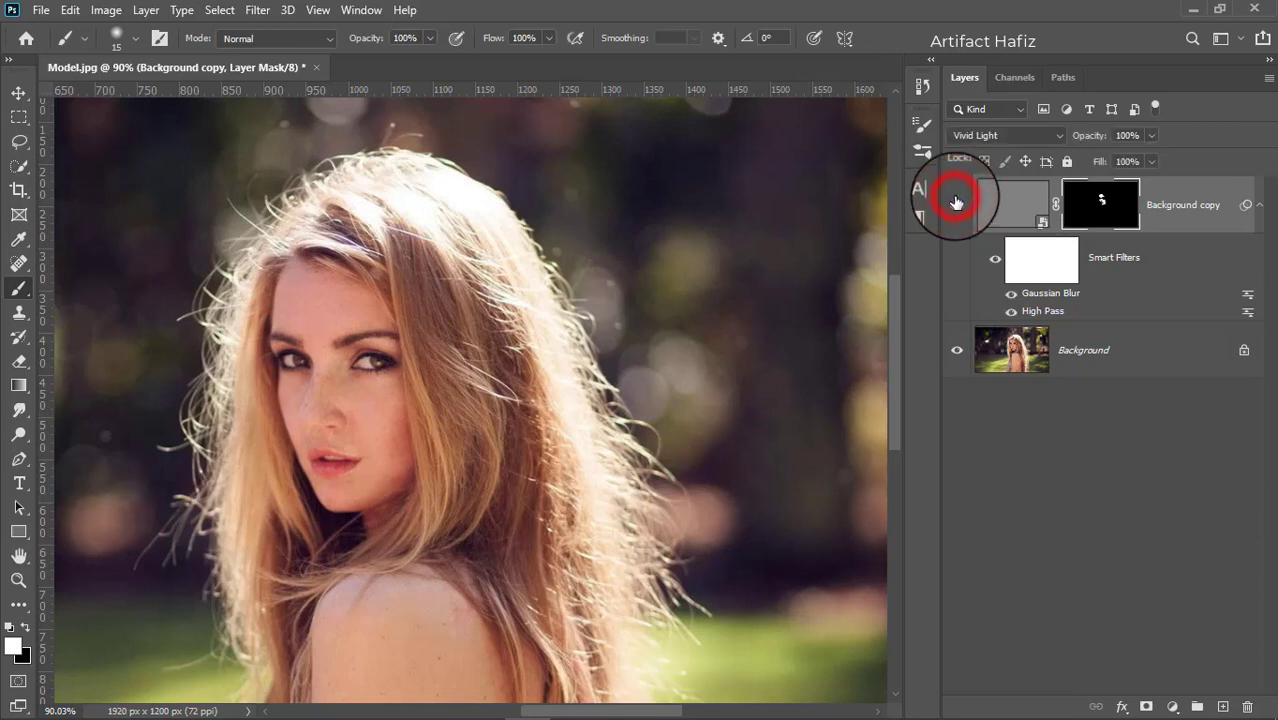
Show the Background copy layer again and paint white on its mask over the shoulder, arm and back, enlarging the brush to 60
{"action": "key", "text": "ctrl+minus"}
{"action": "key", "text": "ctrl+minus"}
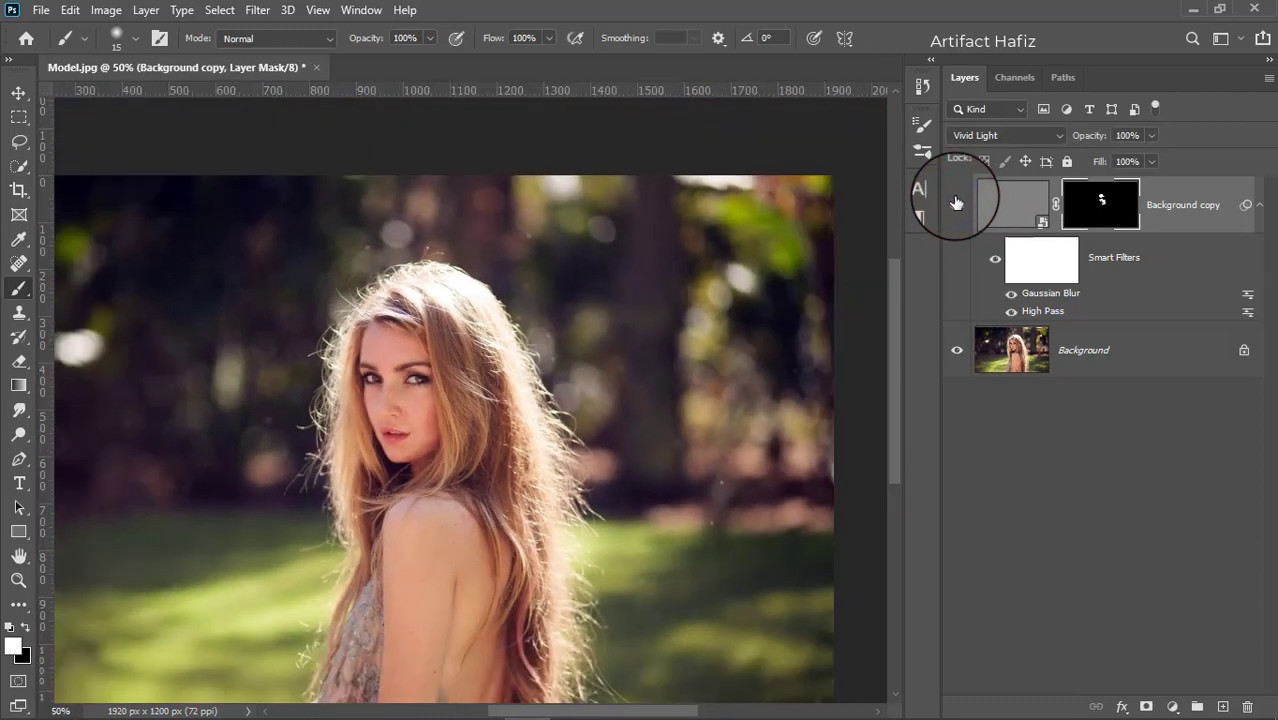
{"action": "left_click", "coordinate": [956, 203]}
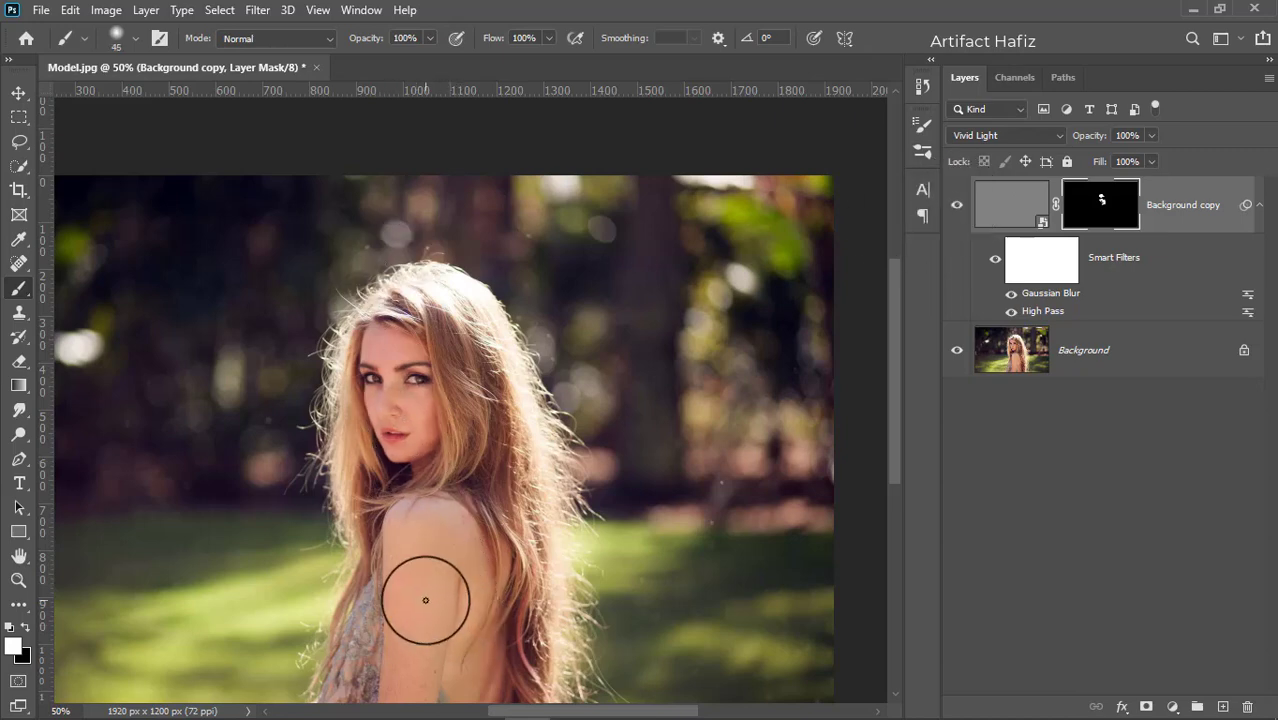
{"action": "left_click", "coordinate": [405, 519]}
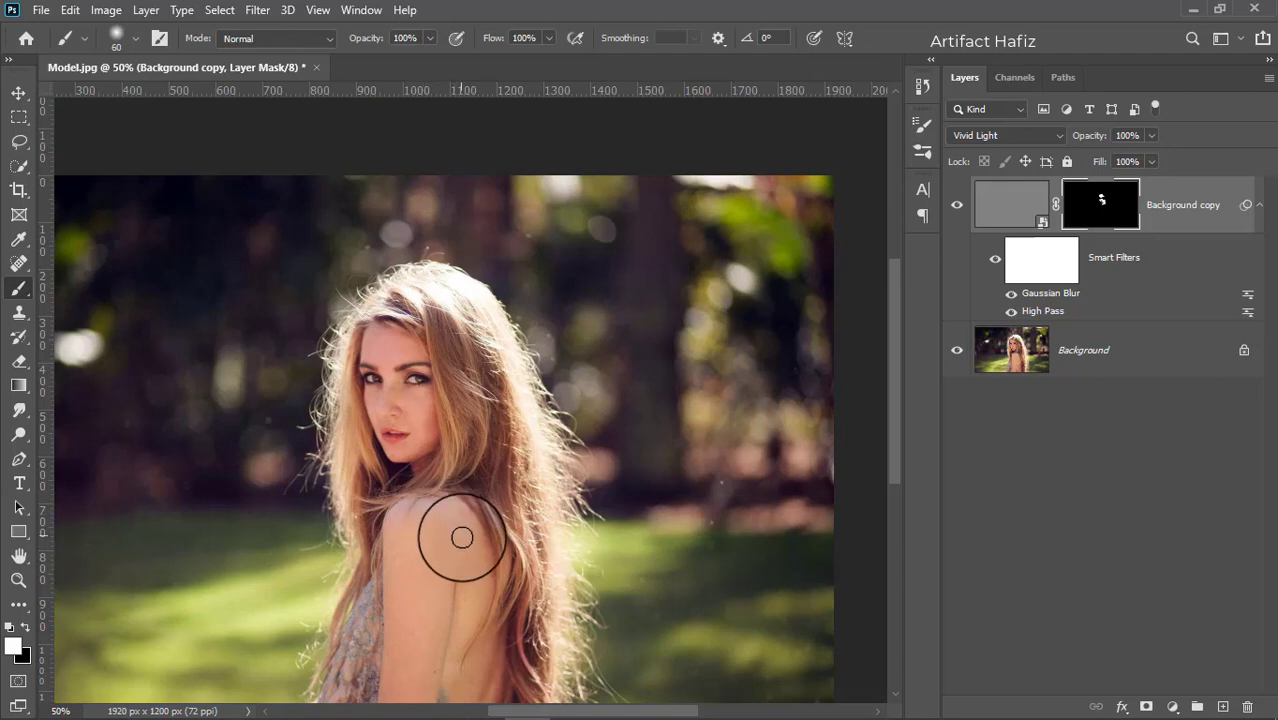
Stamp all visible layers into a new layer above Background copy and convert it for smart filters
{"action": "left_click", "coordinate": [1163, 205]}
{"action": "key", "text": "ctrl+alt+shift+e"}
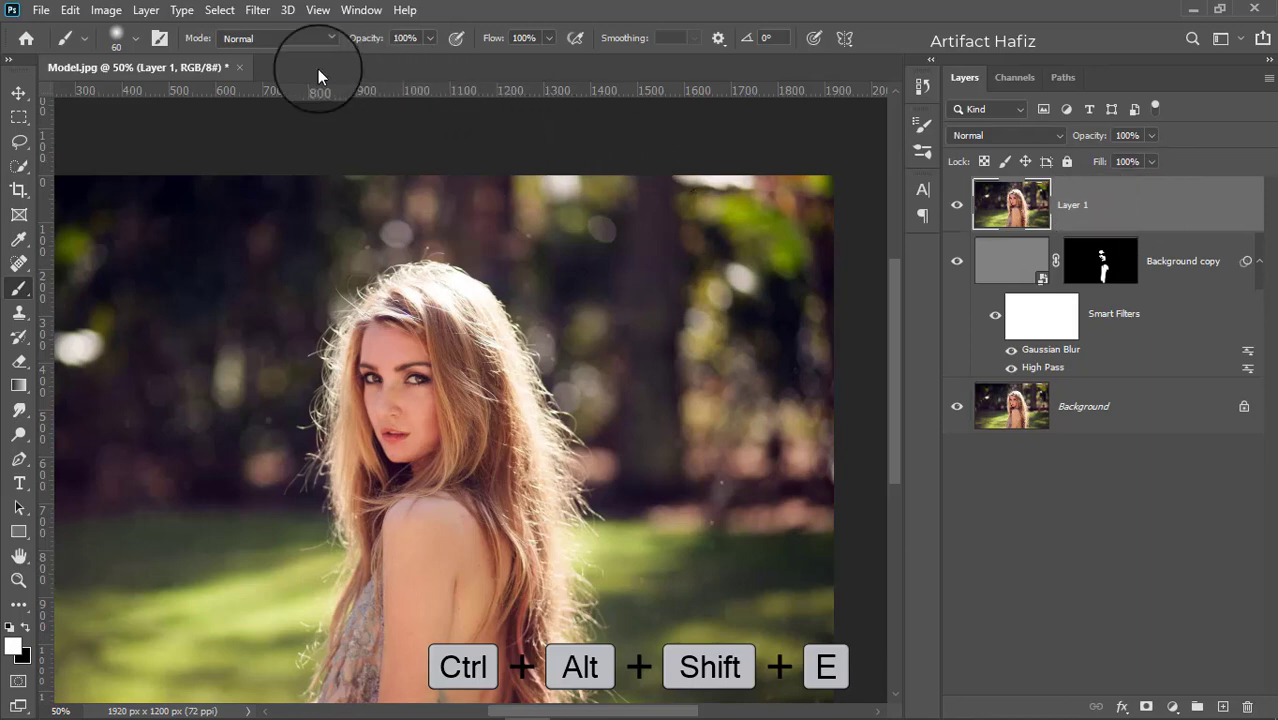
{"action": "left_click", "coordinate": [257, 10]}
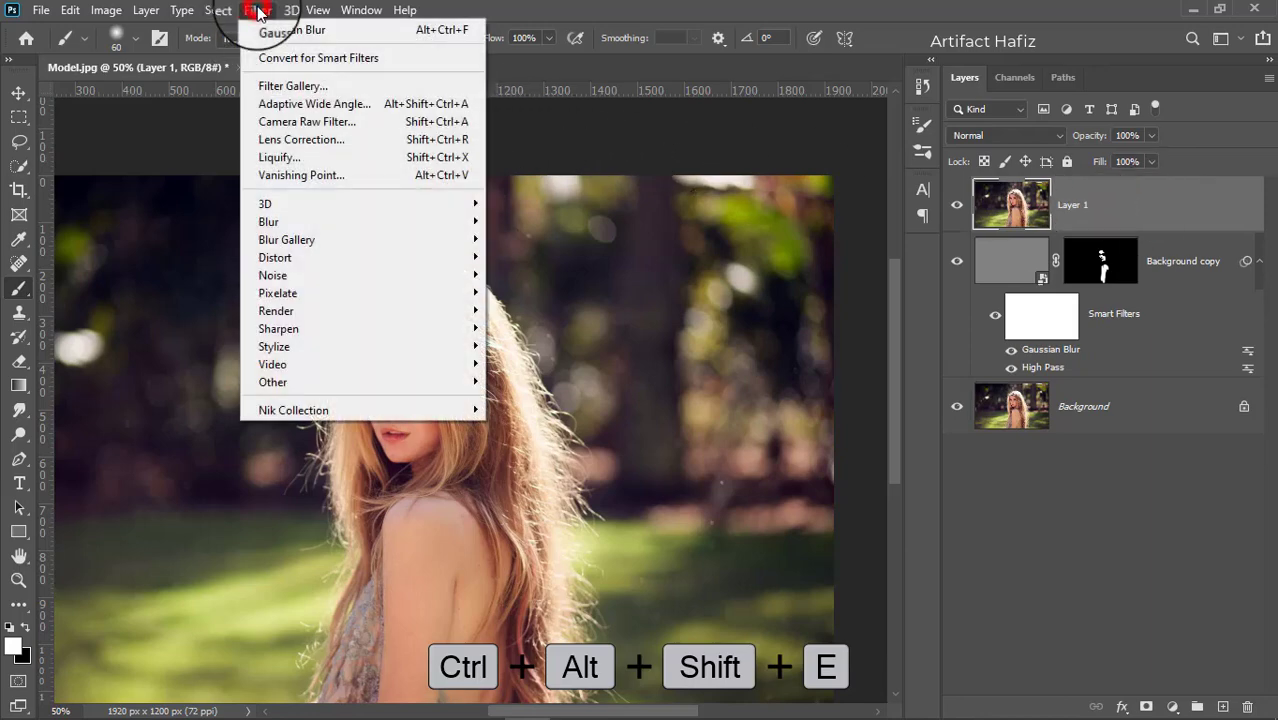
{"action": "left_click", "coordinate": [276, 56]}
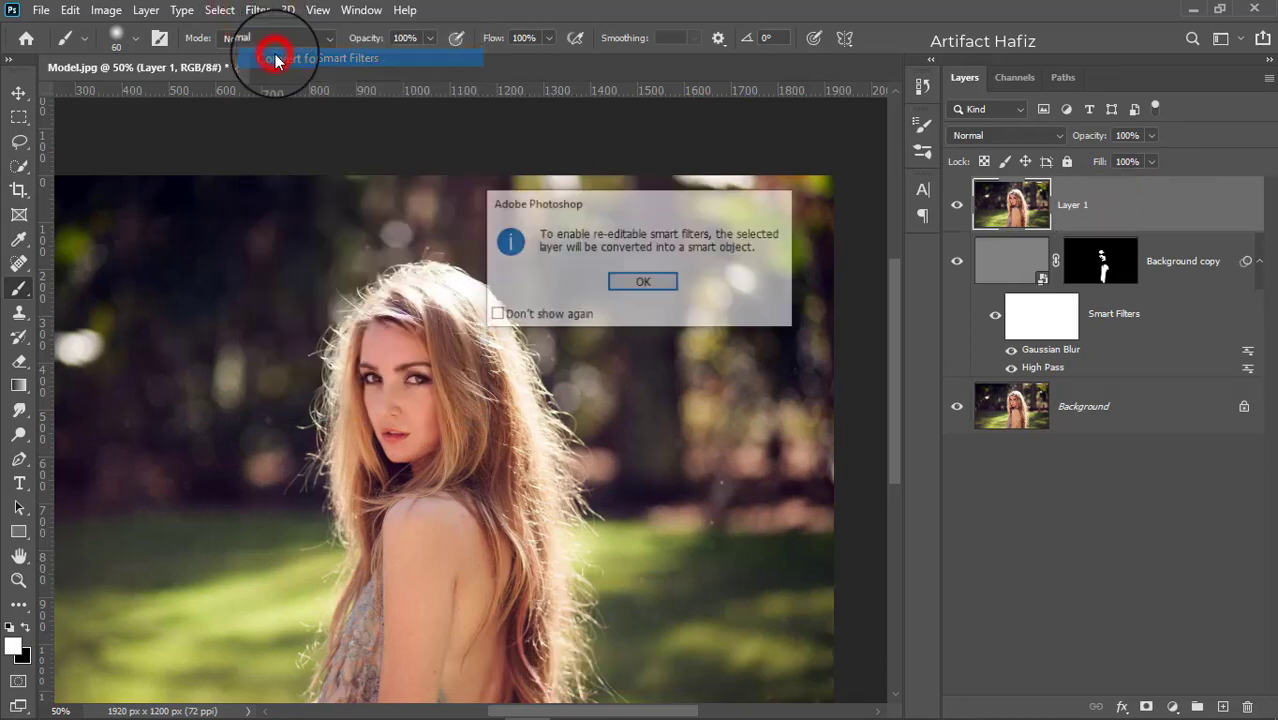
{"action": "left_click", "coordinate": [619, 283]}
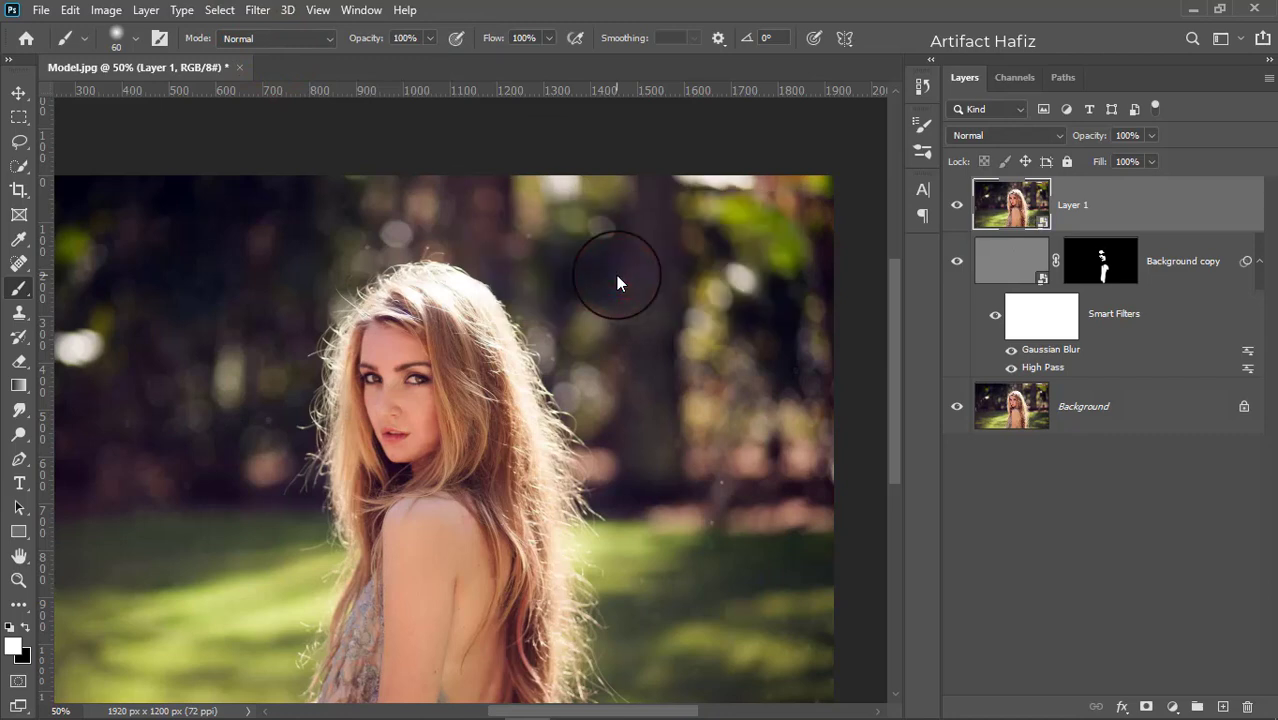
Apply a Camera Raw smart filter to Layer 1 with luminance noise reduction of 100, and toggle the layer's visibility to compare
{"action": "scroll", "coordinate": [616, 283], "scroll_direction": "down", "scroll_amount": 1}
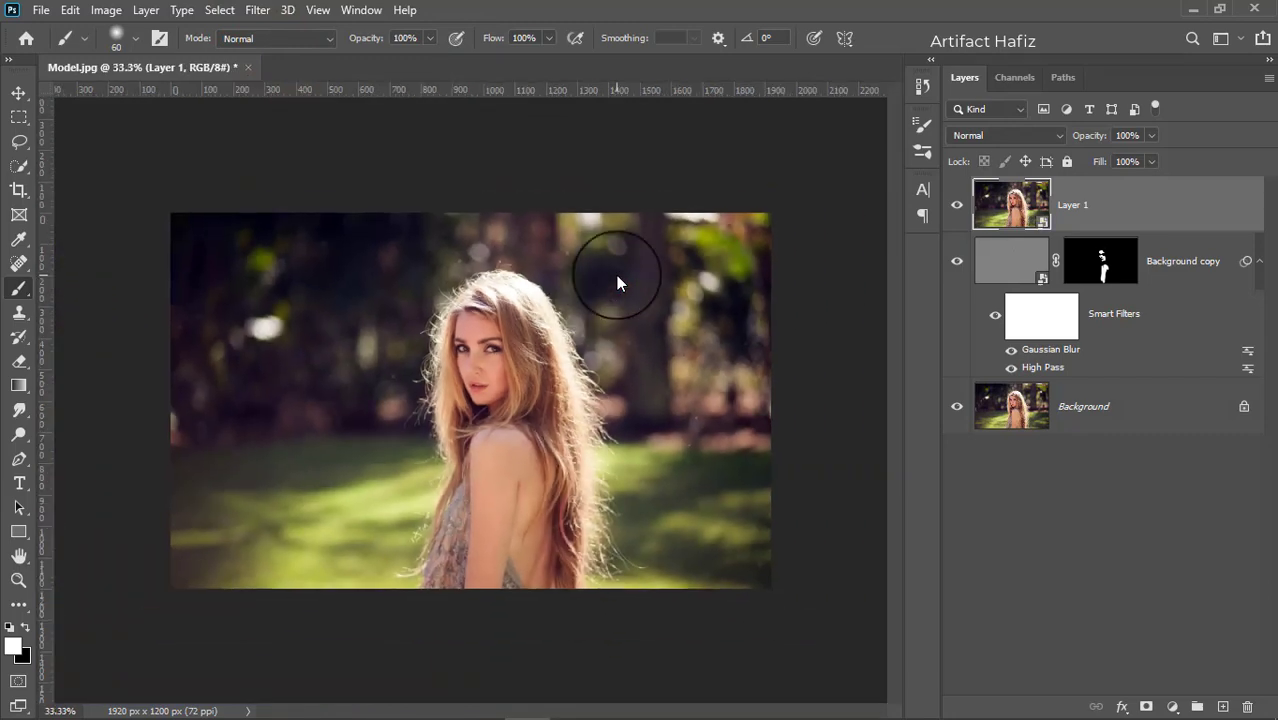
{"action": "left_click", "coordinate": [257, 10]}
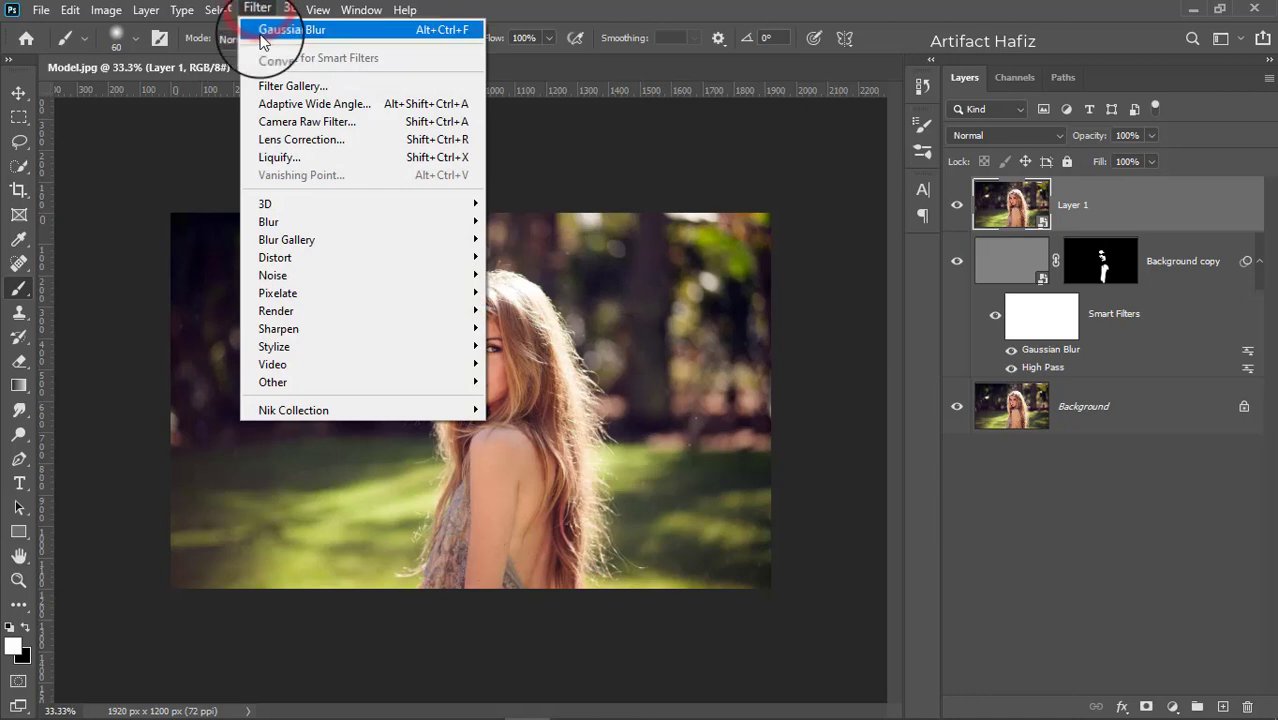
{"action": "left_click", "coordinate": [284, 122]}
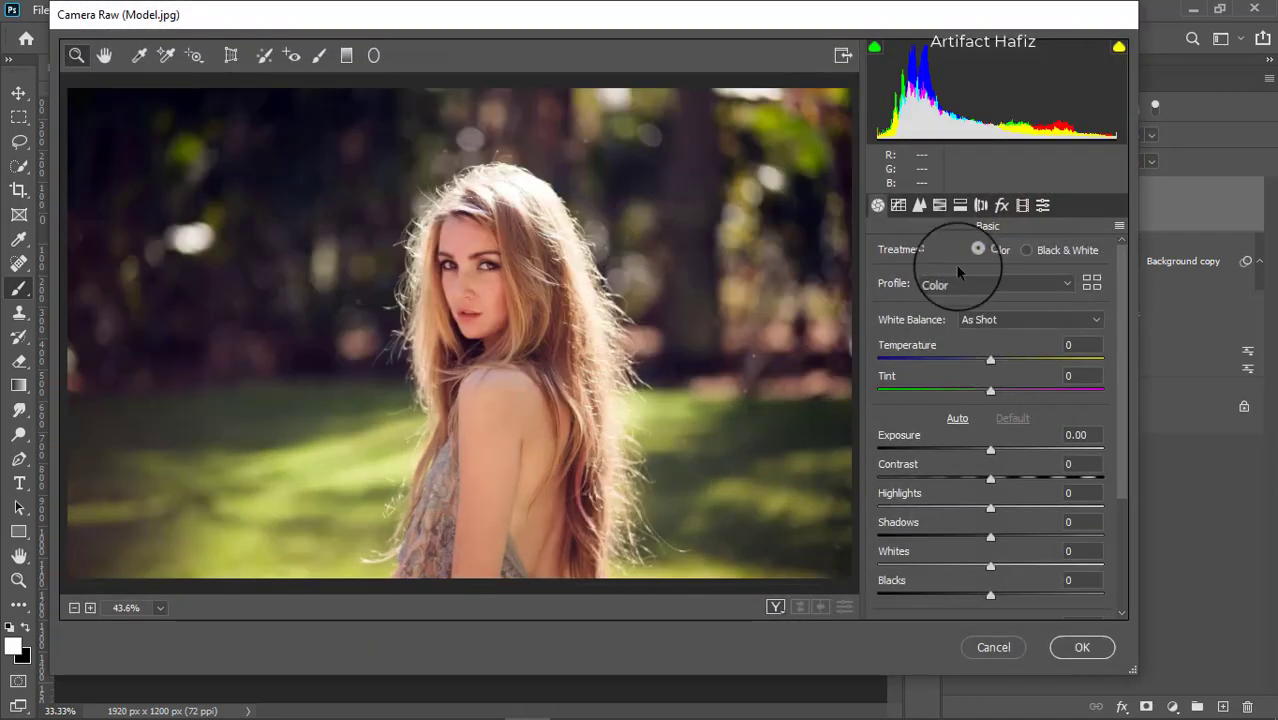
{"action": "left_click", "coordinate": [920, 205]}
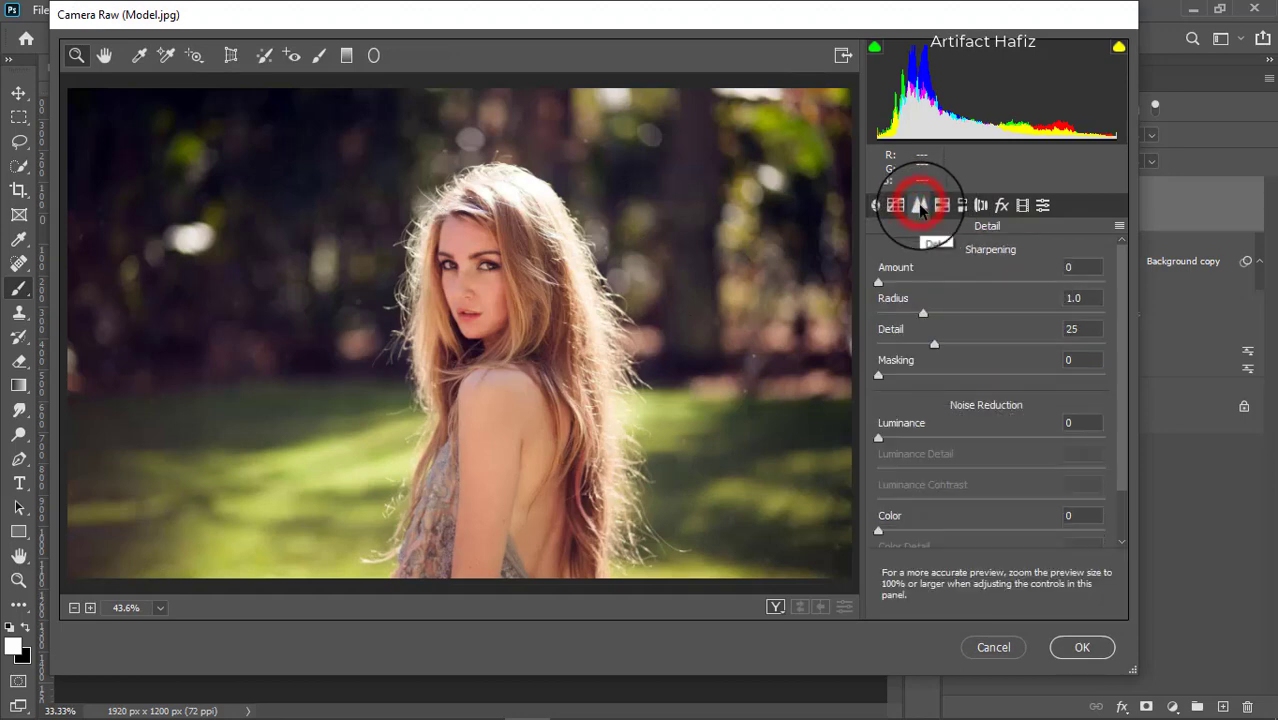
{"action": "left_click_drag", "start_coordinate": [879, 438], "coordinate": [1134, 442]}
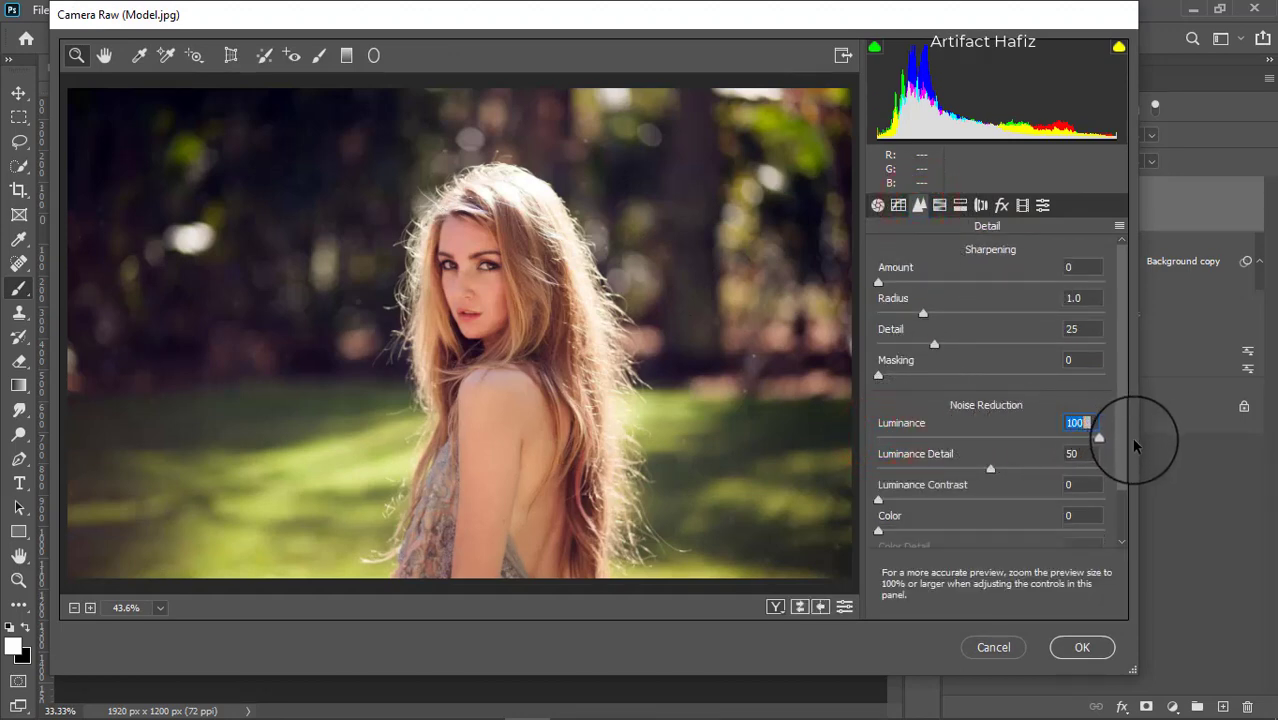
{"action": "left_click", "coordinate": [1065, 655]}
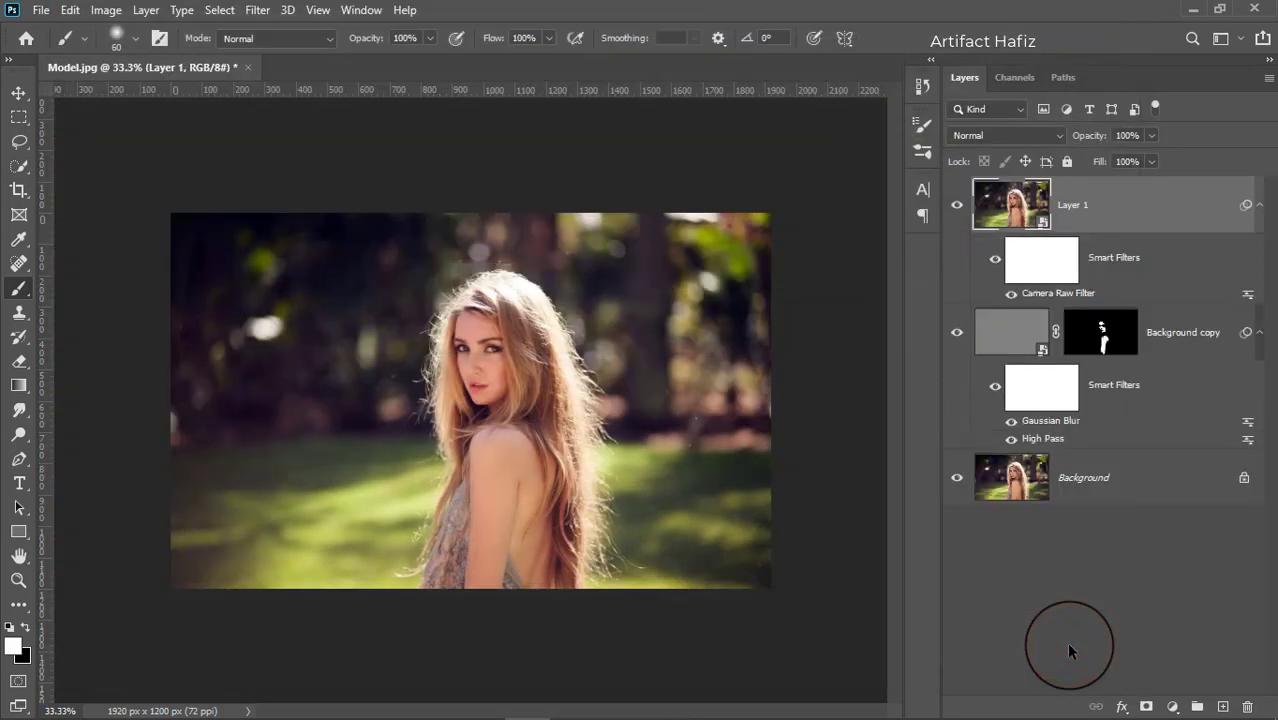
{"action": "key", "text": "ctrl+plus"}
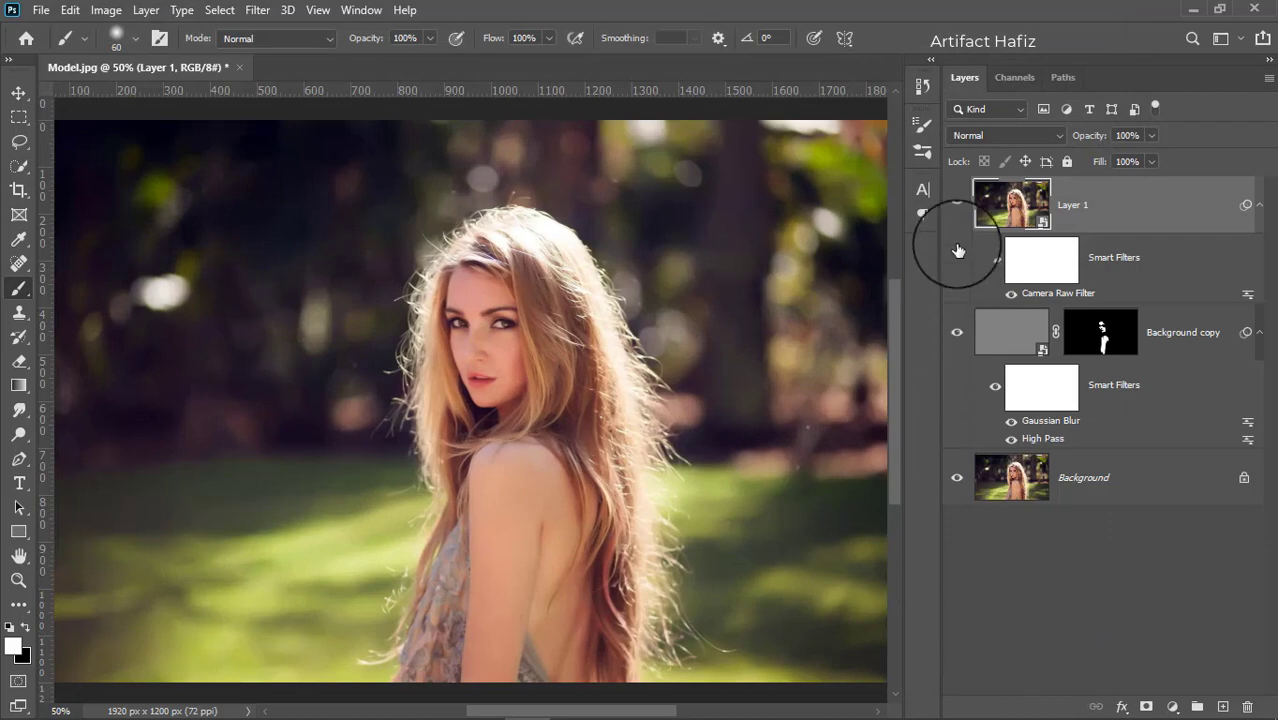
{"action": "left_click", "coordinate": [957, 205]}
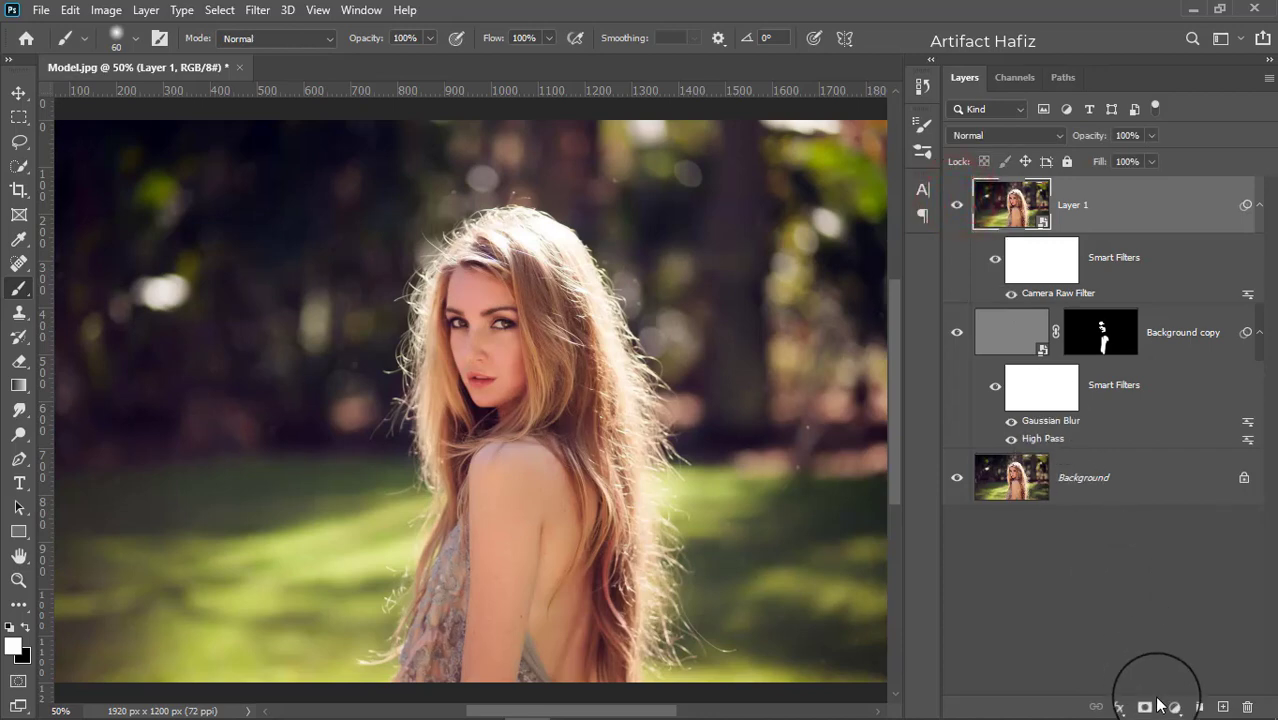
Add a white layer mask to Layer 1 and paint black over the face, hair and body with a size 125 brush
{"action": "left_click", "coordinate": [1148, 706]}
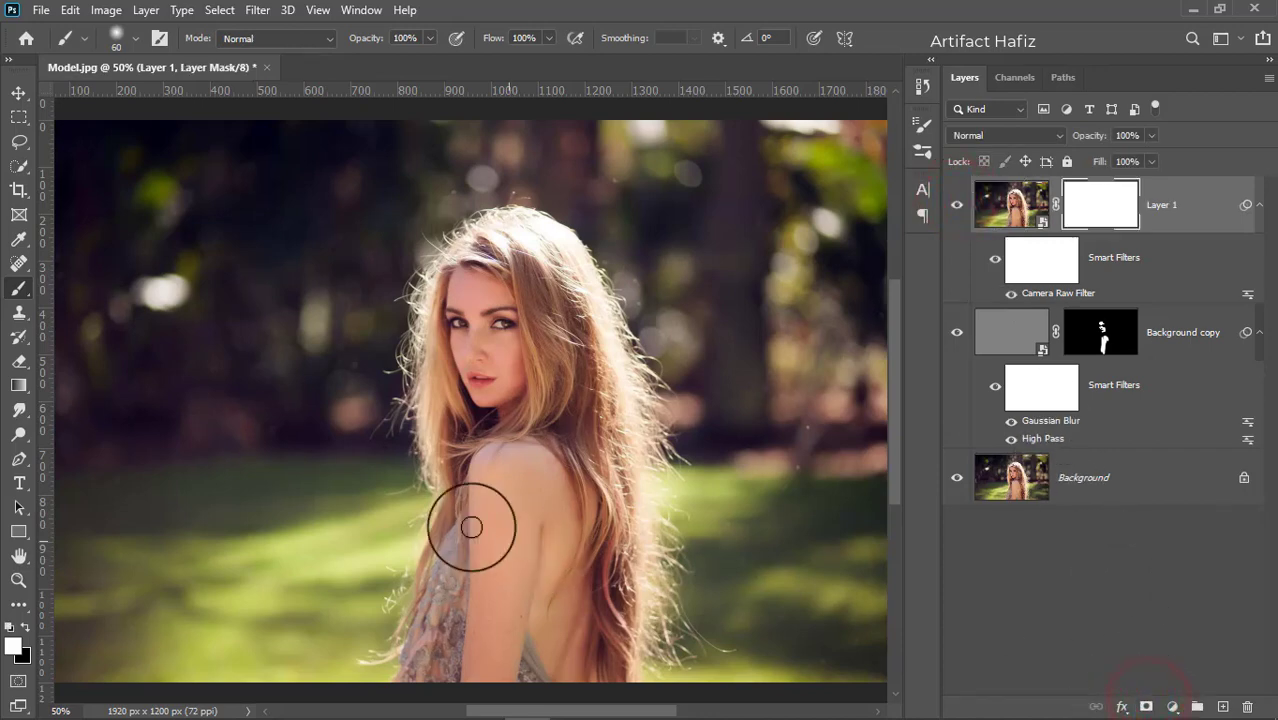
{"action": "left_click", "coordinate": [23, 286]}
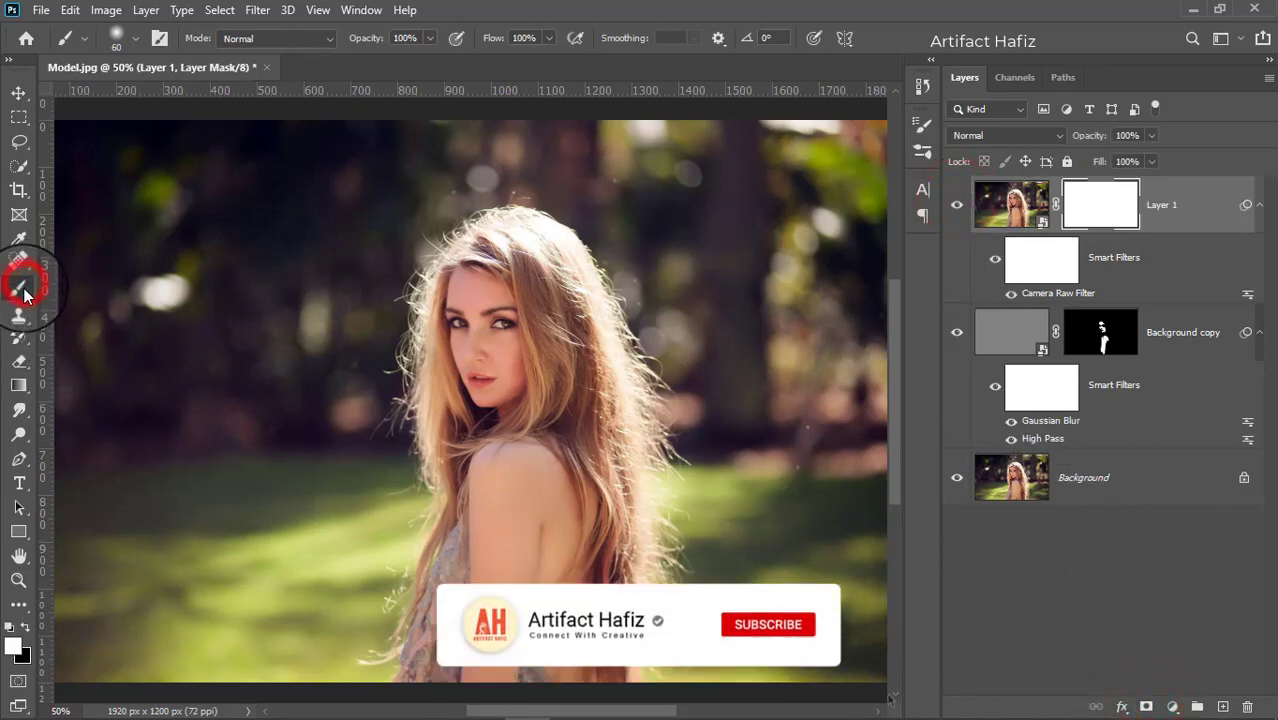
{"action": "left_click", "coordinate": [25, 628]}
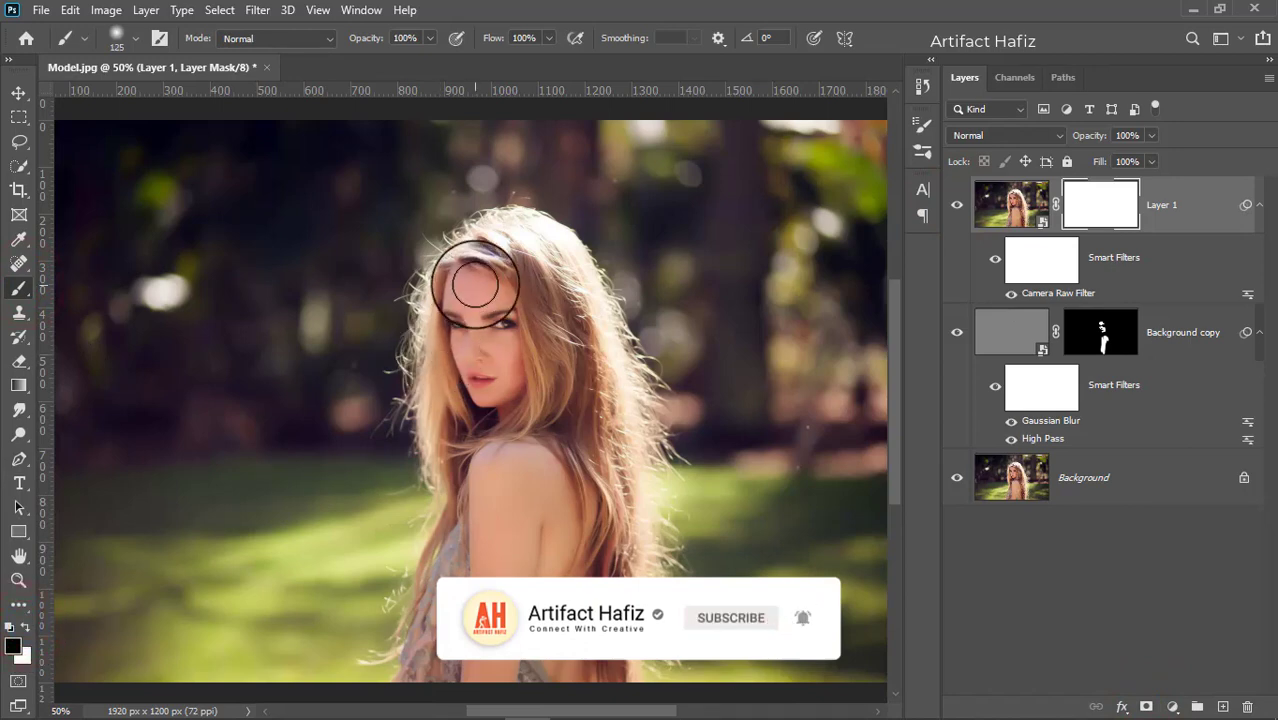
{"action": "mouse_move", "coordinate": [474, 285]}
{"action": "left_mouse_down"}
{"action": "mouse_move", "coordinate": [468, 362]}
{"action": "mouse_move", "coordinate": [477, 284]}
{"action": "mouse_move", "coordinate": [500, 272]}
{"action": "mouse_move", "coordinate": [508, 399]}
{"action": "mouse_move", "coordinate": [482, 388]}
{"action": "mouse_move", "coordinate": [472, 401]}
{"action": "mouse_move", "coordinate": [471, 322]}
{"action": "mouse_move", "coordinate": [514, 399]}
{"action": "mouse_move", "coordinate": [502, 245]}
{"action": "mouse_move", "coordinate": [559, 322]}
{"action": "mouse_move", "coordinate": [534, 397]}
{"action": "mouse_move", "coordinate": [446, 287]}
{"action": "mouse_move", "coordinate": [438, 448]}
{"action": "left_mouse_up"}
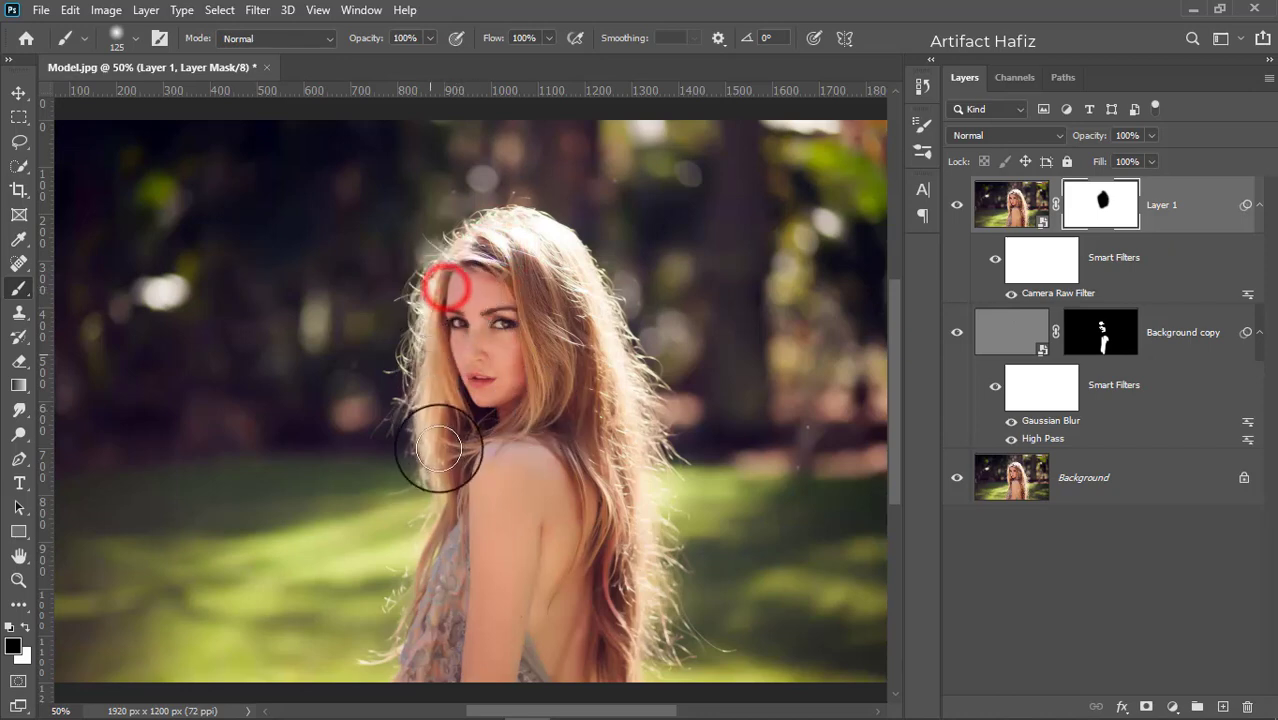
{"action": "left_click", "coordinate": [571, 277]}
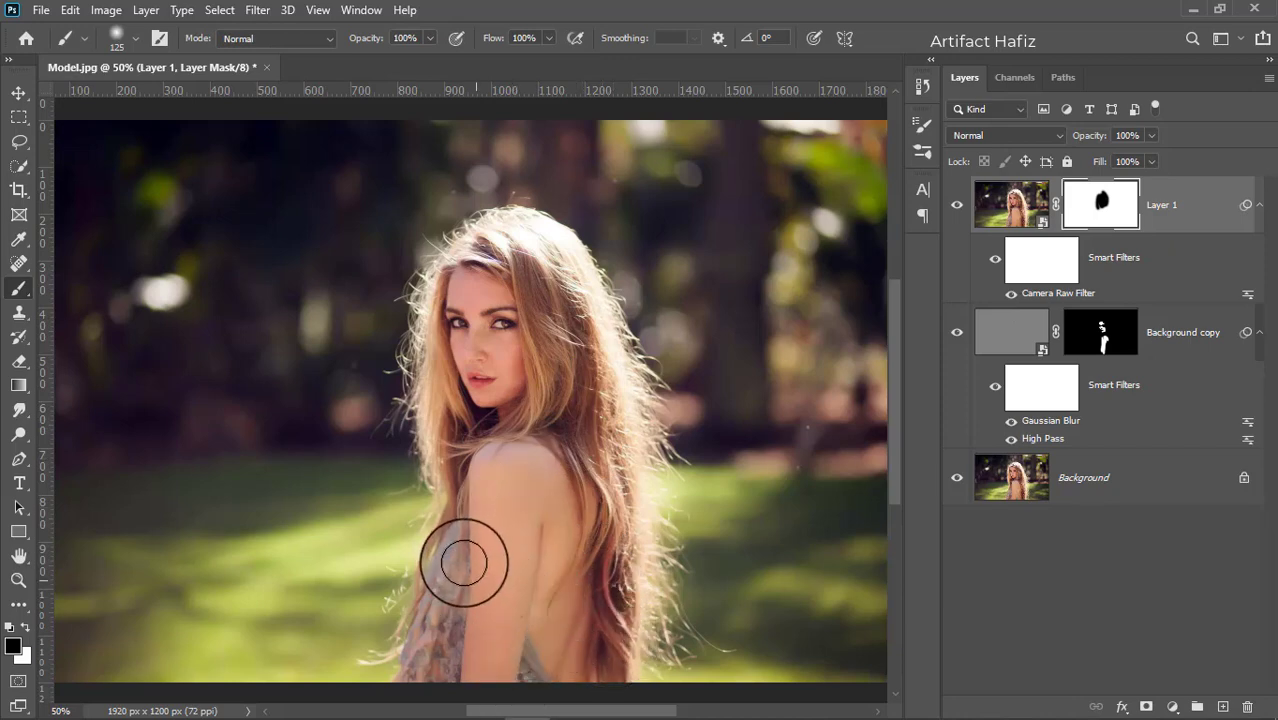
{"action": "left_click_drag", "start_coordinate": [532, 499], "coordinate": [543, 625]}
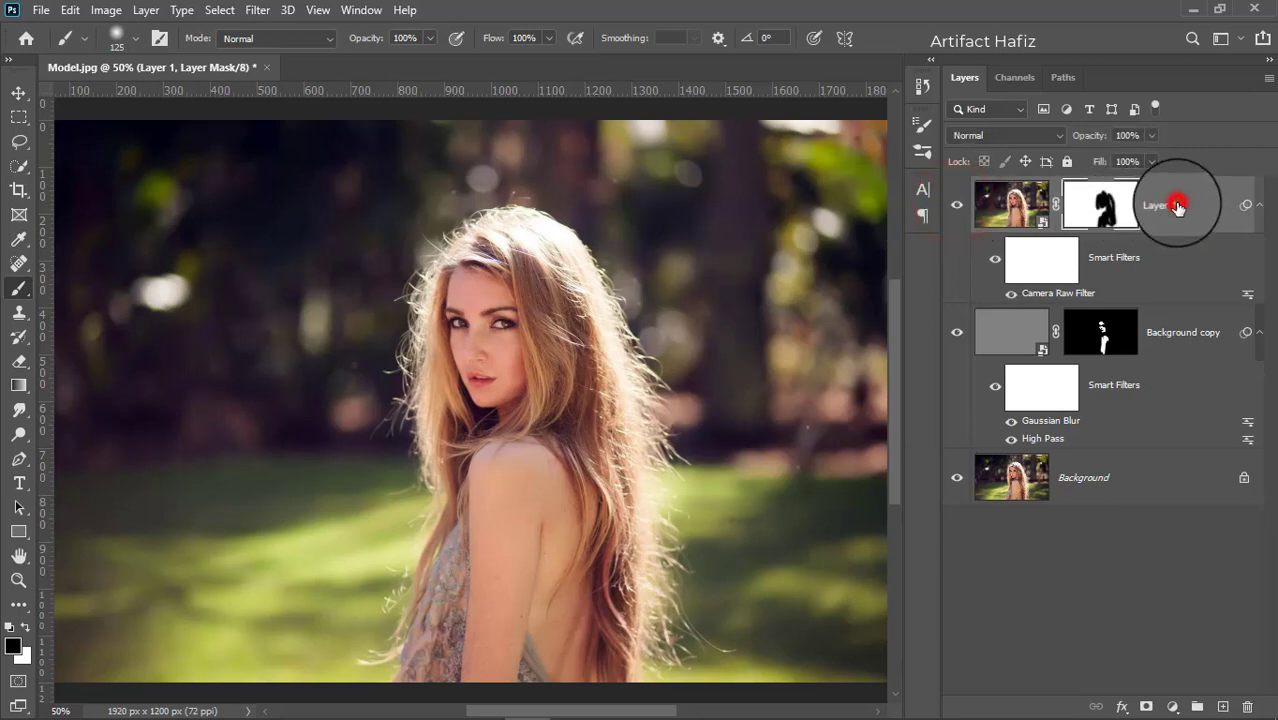
{"action": "left_click", "coordinate": [1177, 205]}
{"action": "key", "text": "x"}
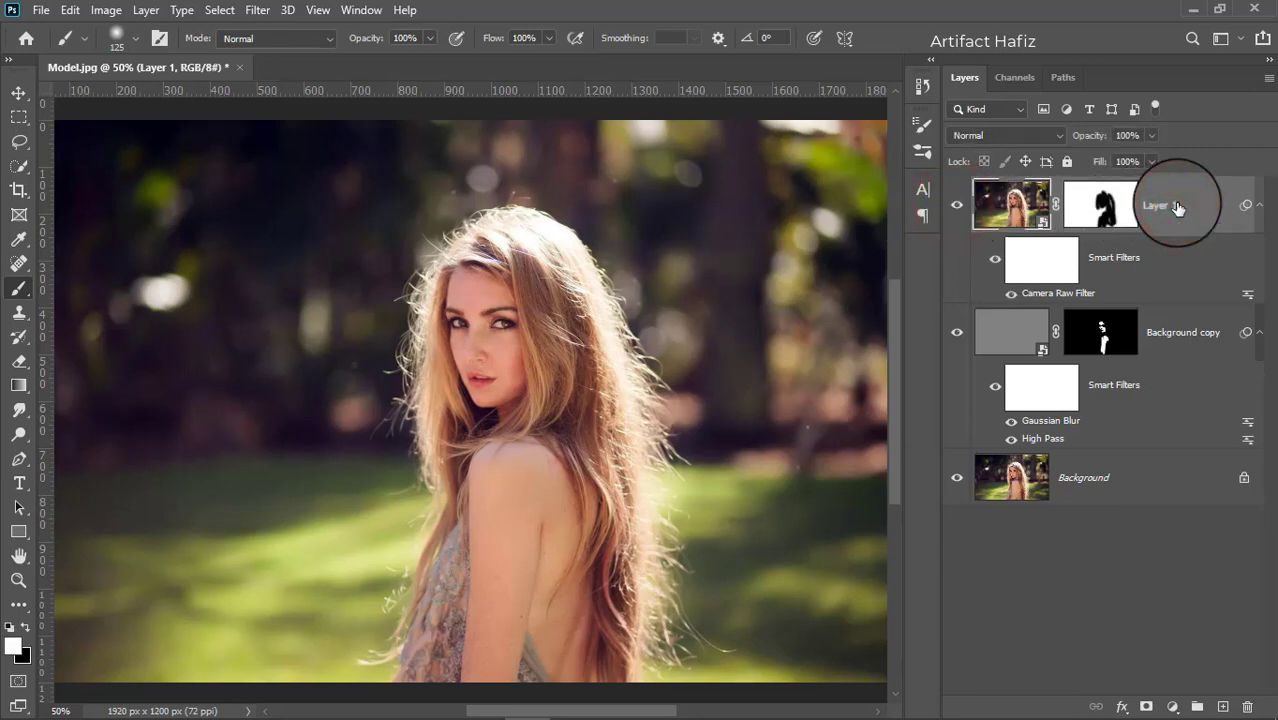
{"action": "left_click", "coordinate": [1172, 706]}
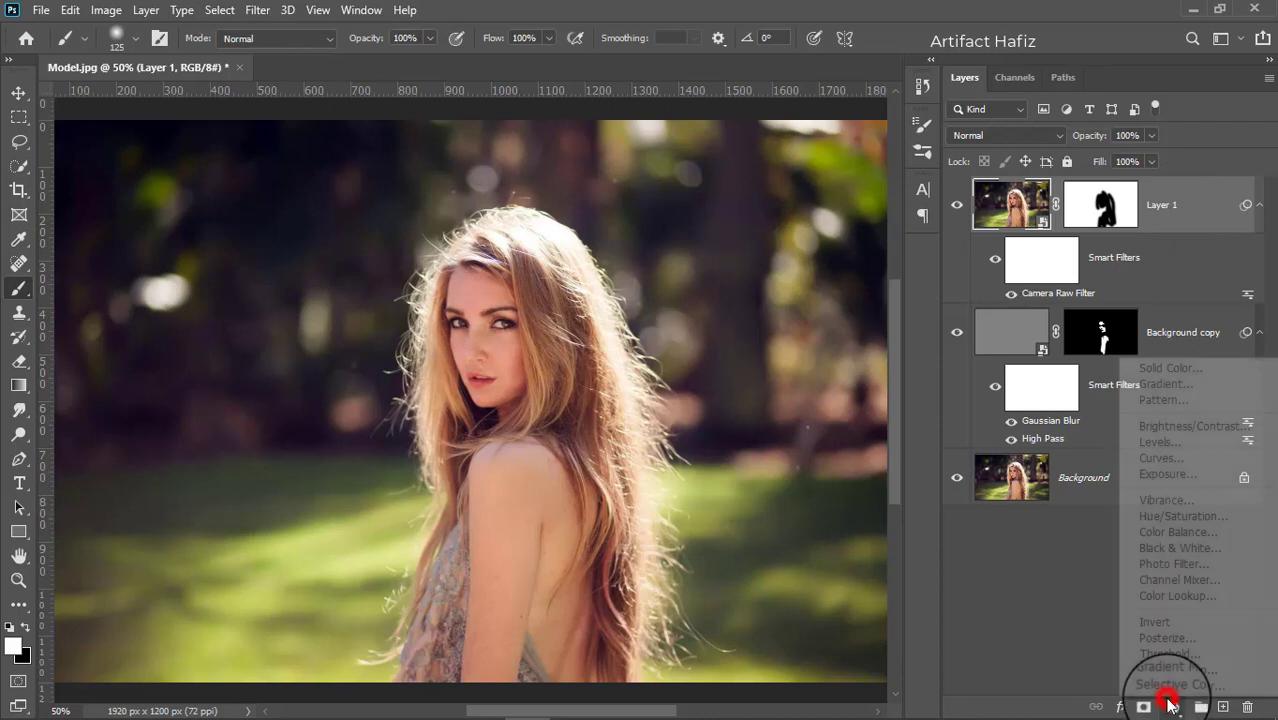
{"action": "left_click", "coordinate": [1170, 595]}
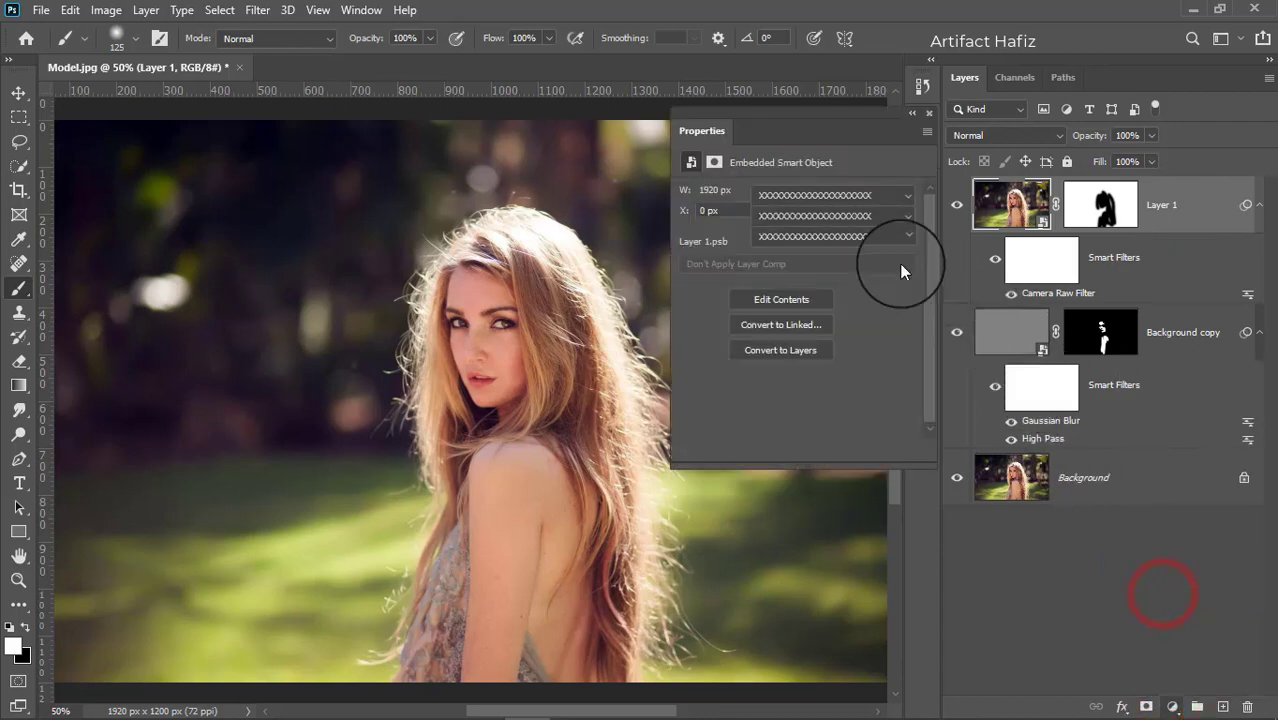
{"action": "left_click", "coordinate": [835, 193]}
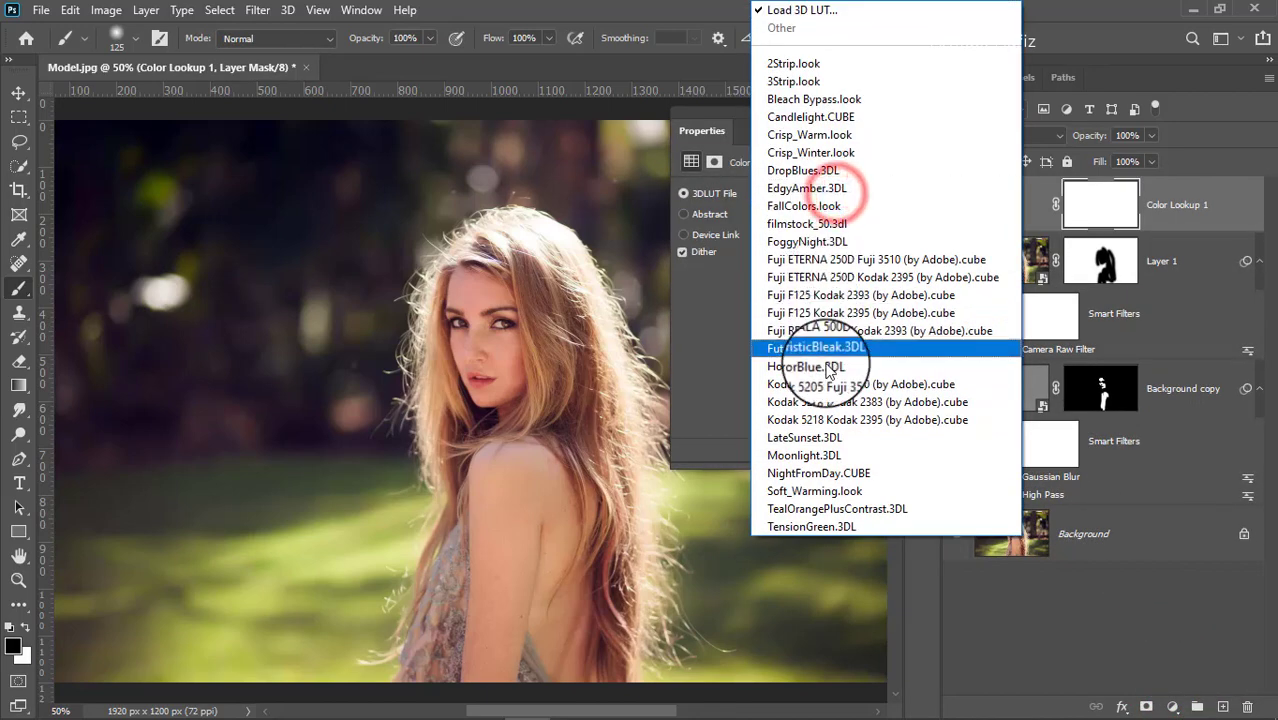
{"action": "left_click", "coordinate": [833, 491]}
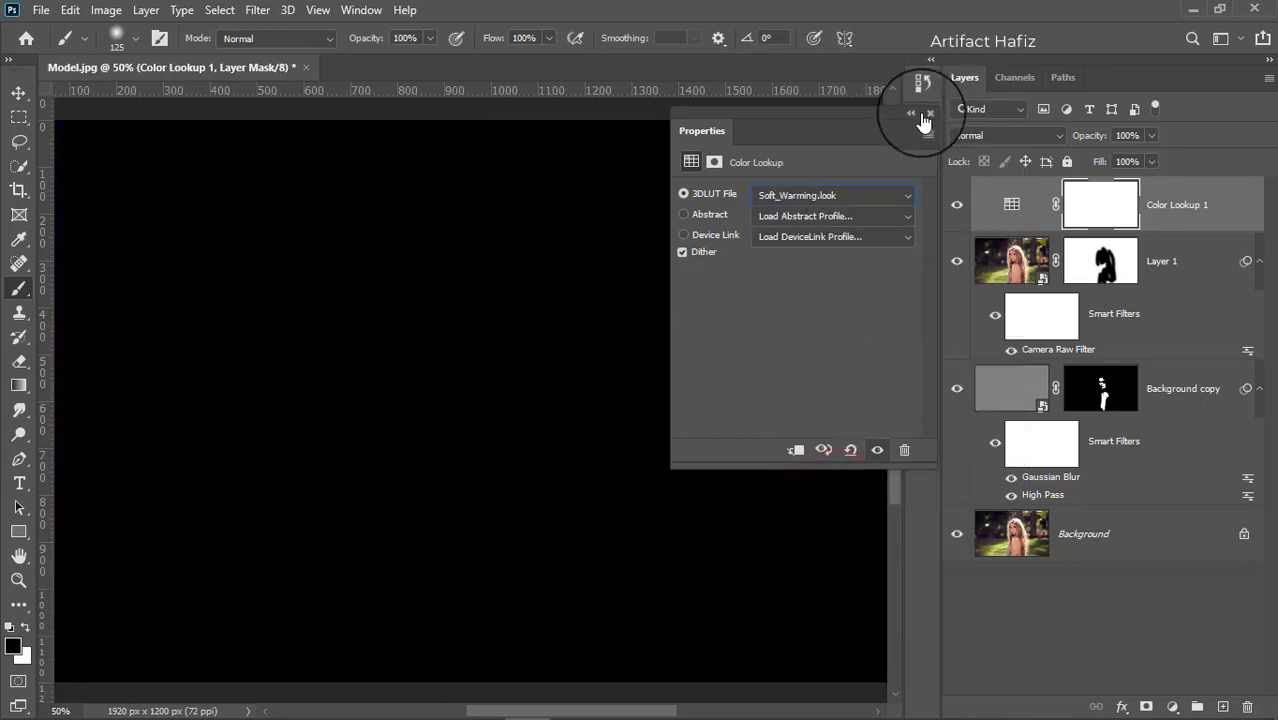
{"action": "left_click", "coordinate": [920, 114]}
{"action": "left_click", "coordinate": [1163, 218]}
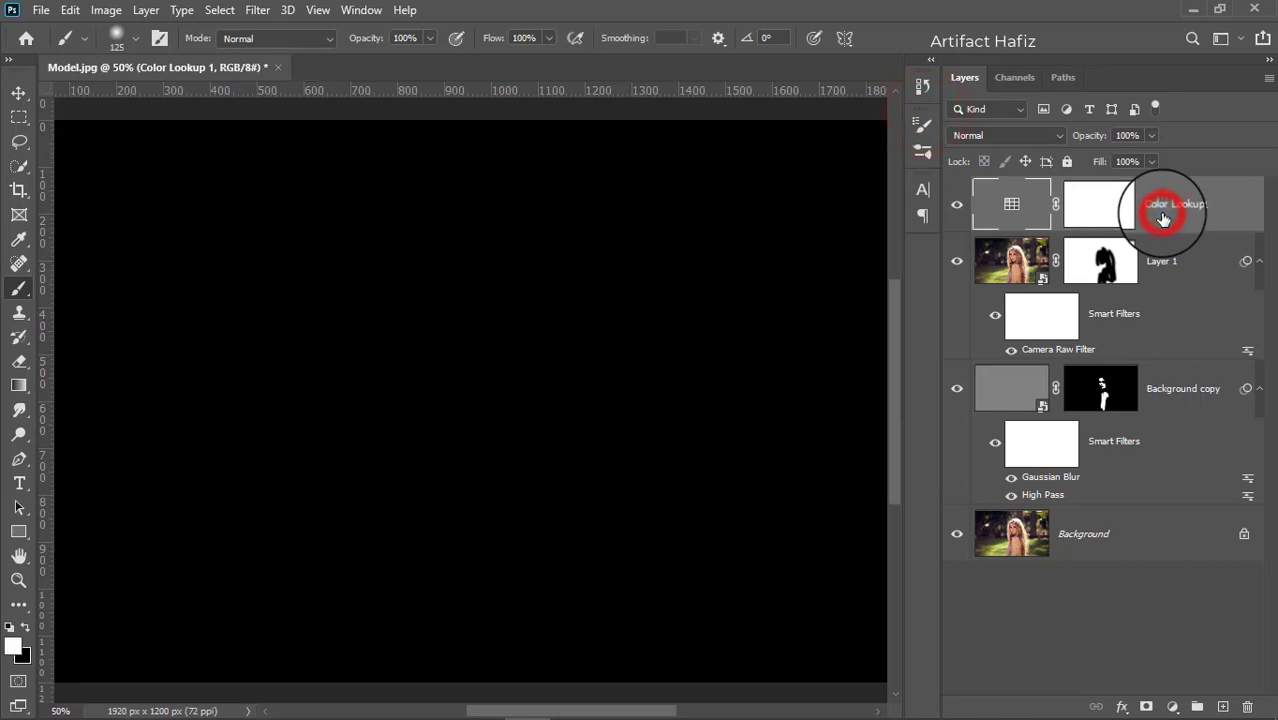
{"action": "key", "text": "Delete"}
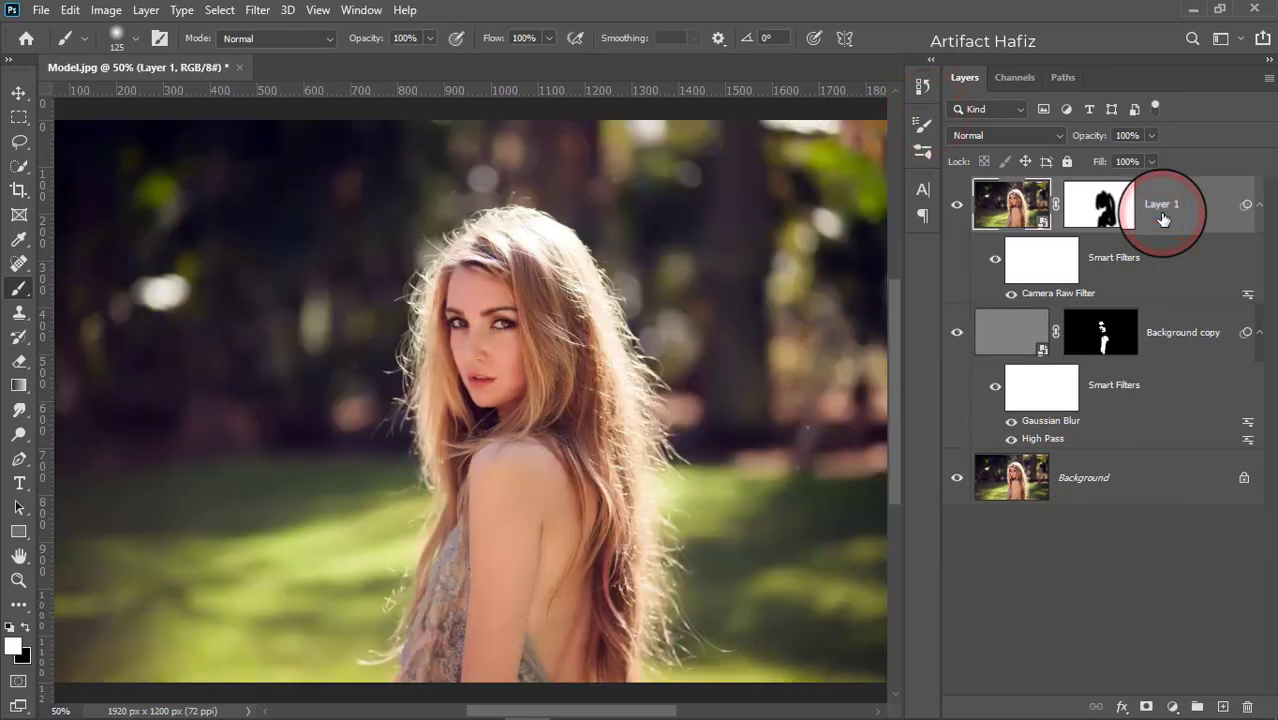
Add a Color Lookup adjustment layer above Layer 1 using the Soft_Warming.look 3DLUT file
{"action": "left_click", "coordinate": [1172, 706]}
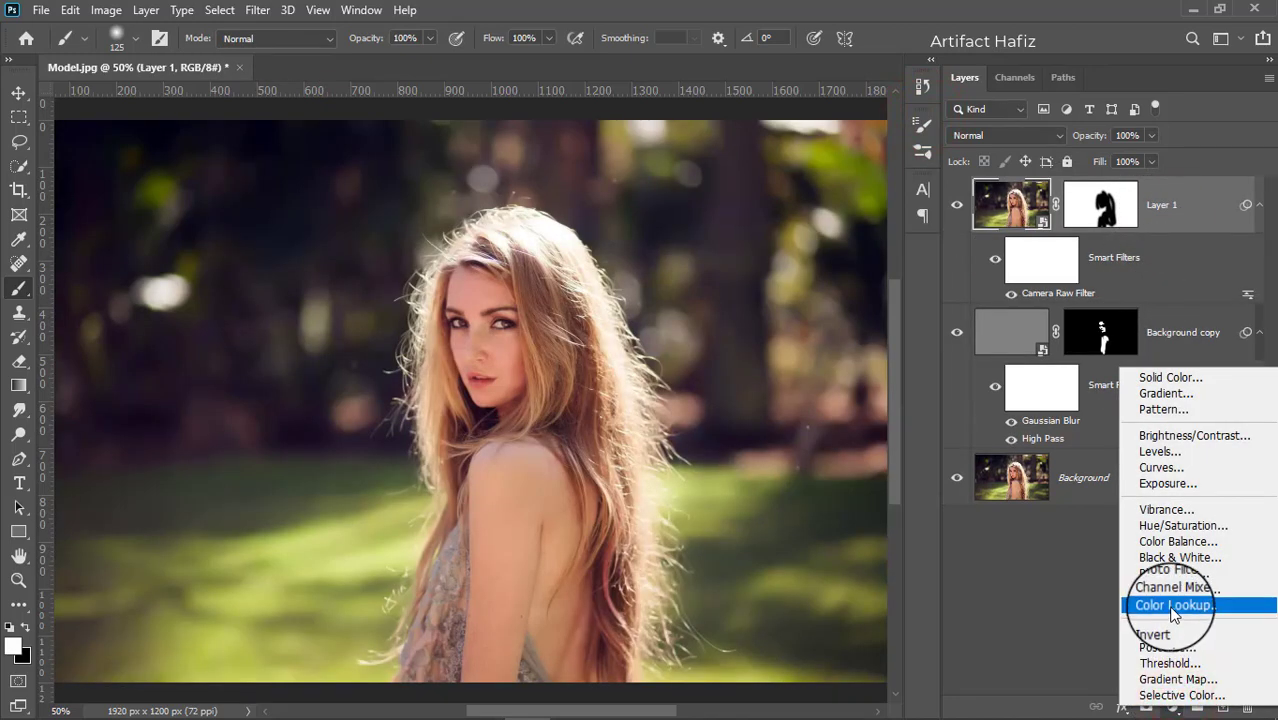
{"action": "left_click", "coordinate": [1173, 606]}
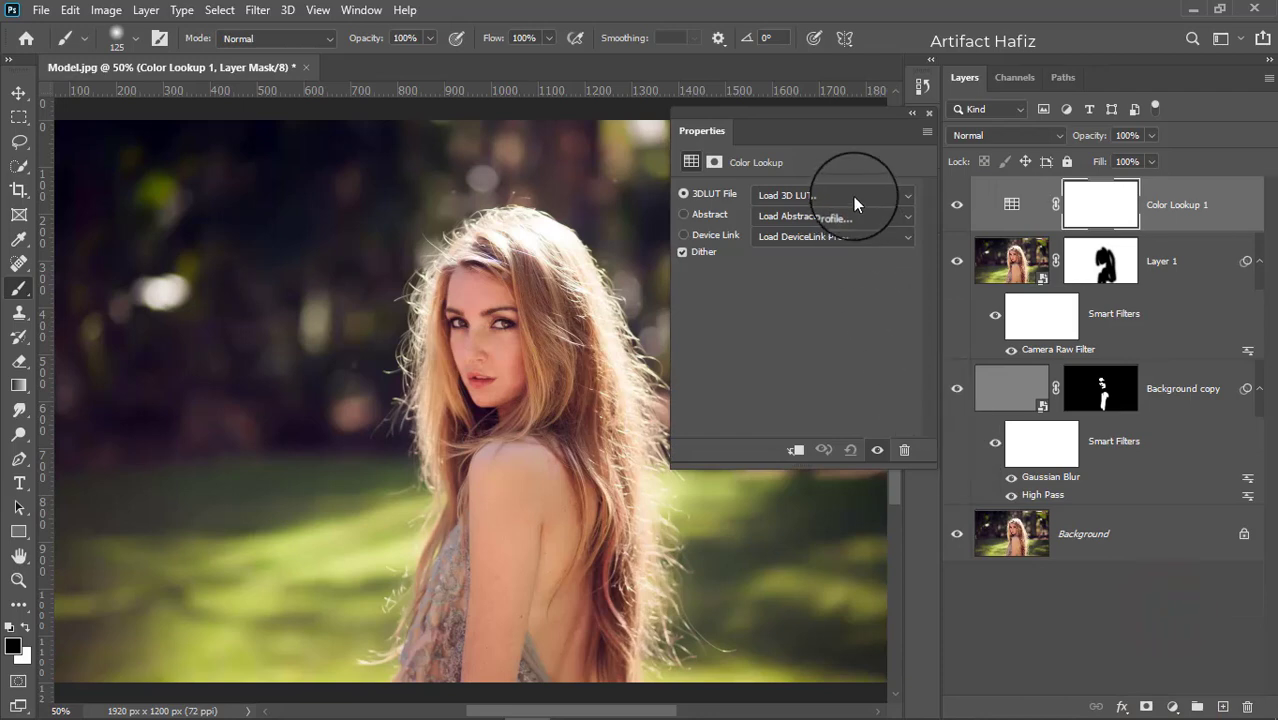
{"action": "left_click", "coordinate": [853, 196]}
{"action": "left_click", "coordinate": [838, 492]}
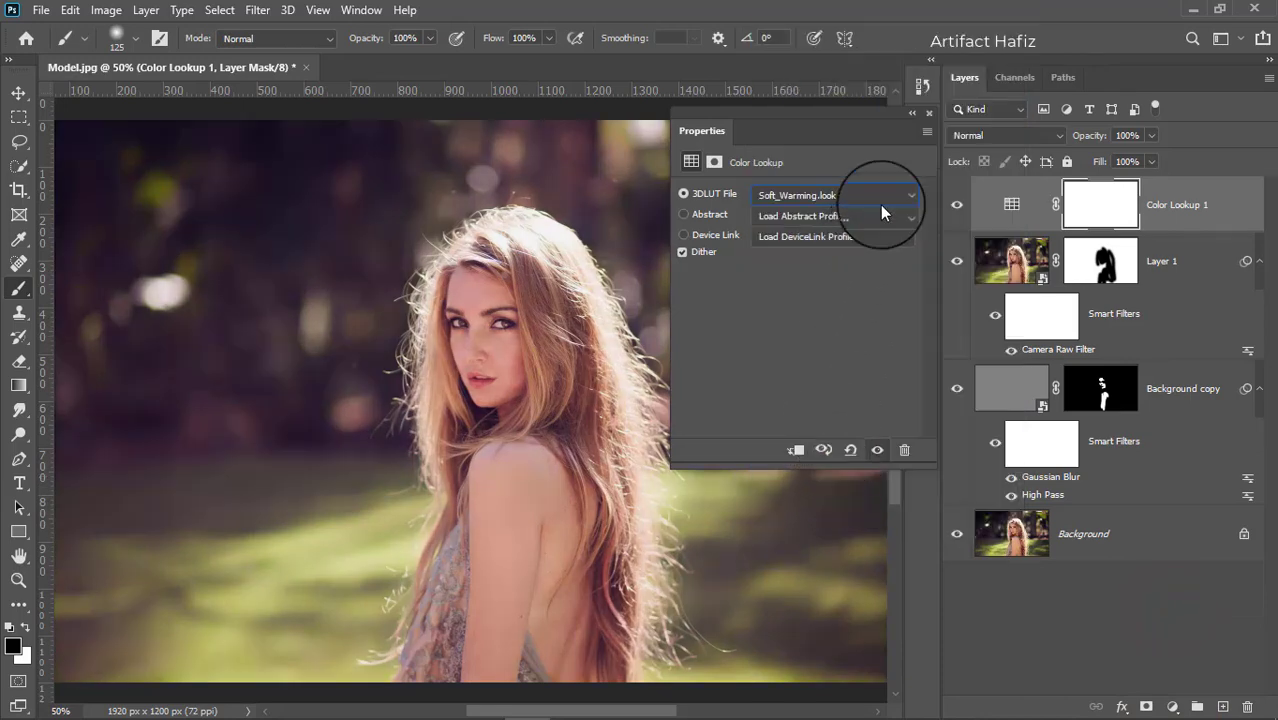
{"action": "left_click", "coordinate": [929, 118]}
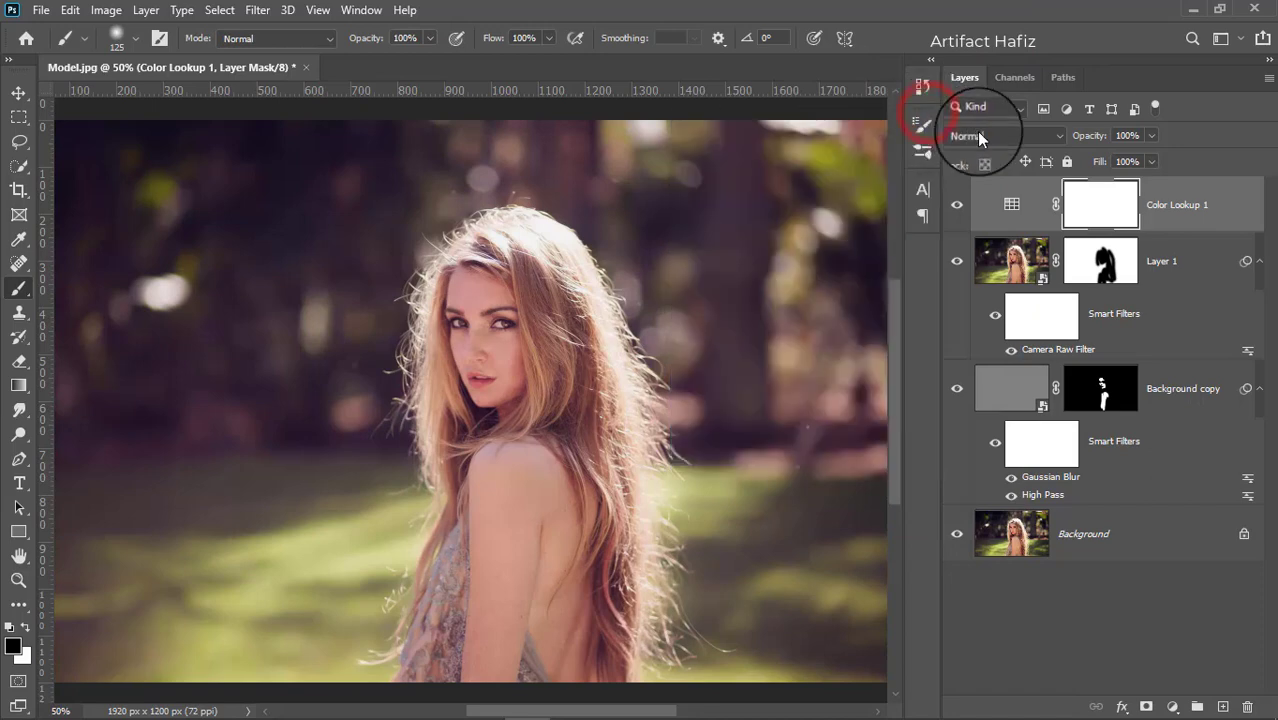
Set the Color Lookup 1 layer's blend mode to Luminosity and its opacity to 12%
{"action": "left_click", "coordinate": [985, 135]}
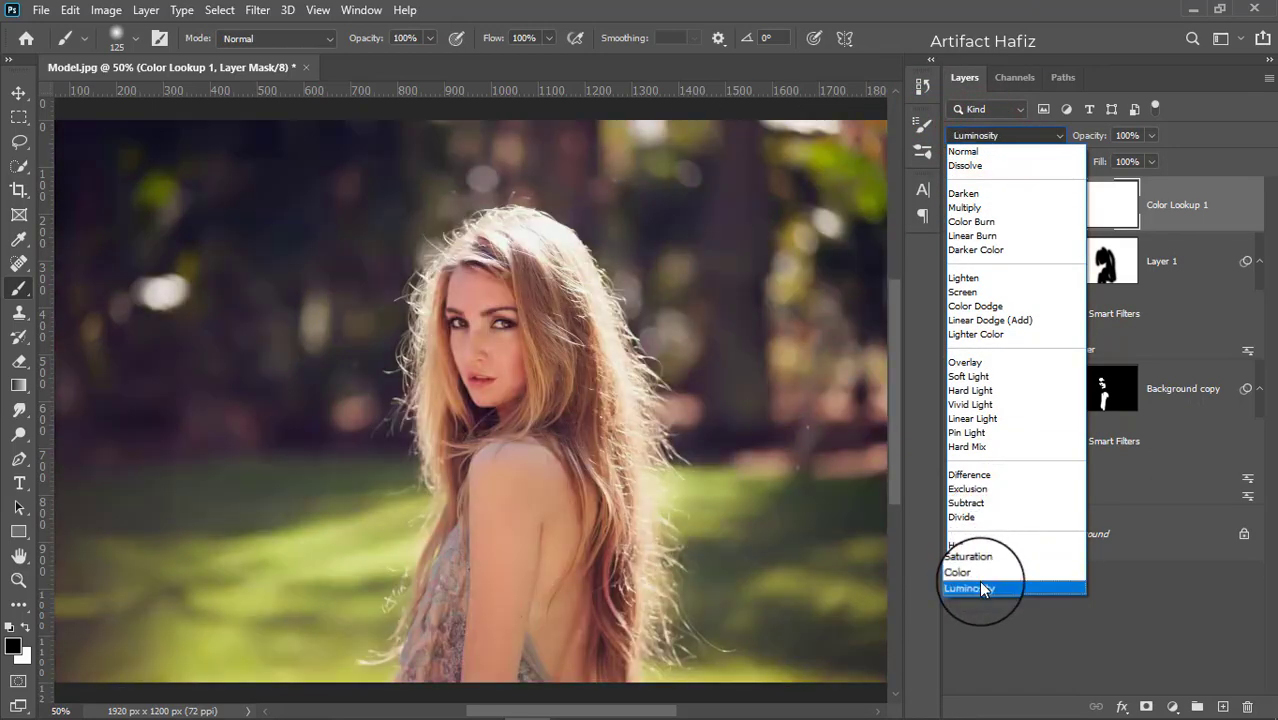
{"action": "left_click", "coordinate": [980, 587]}
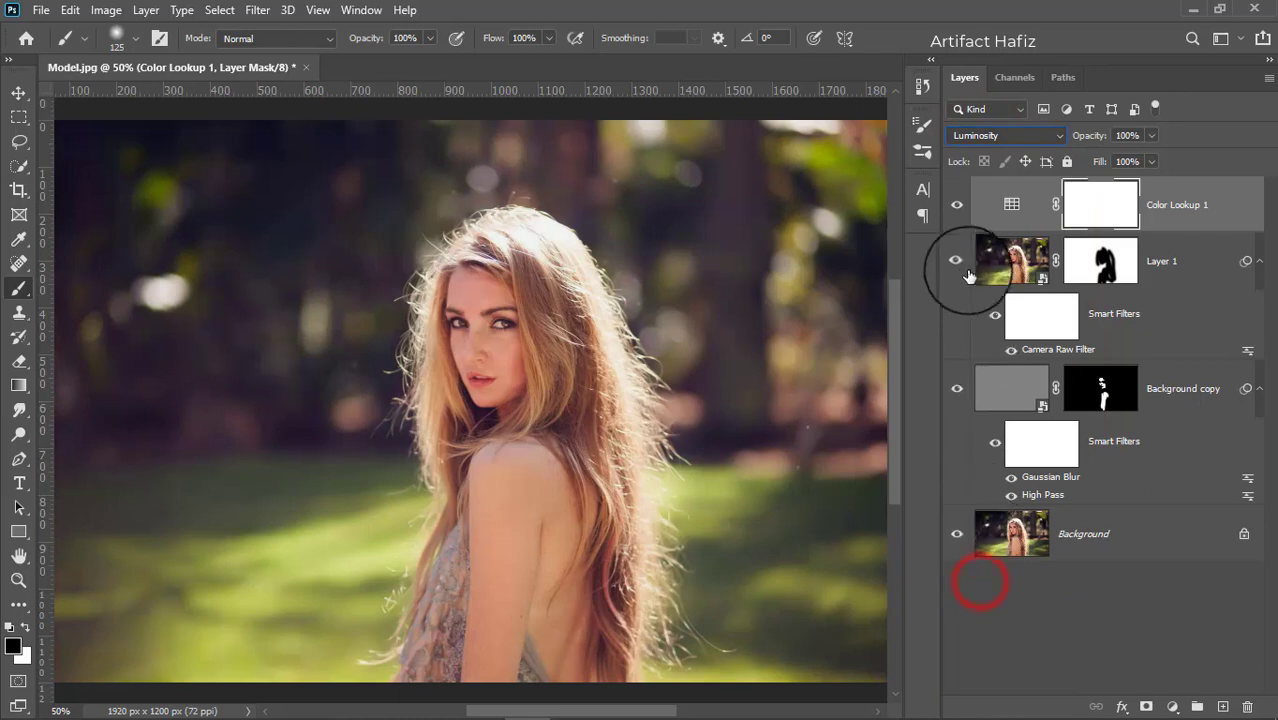
{"action": "left_click", "coordinate": [956, 207]}
{"action": "left_click", "coordinate": [956, 207]}
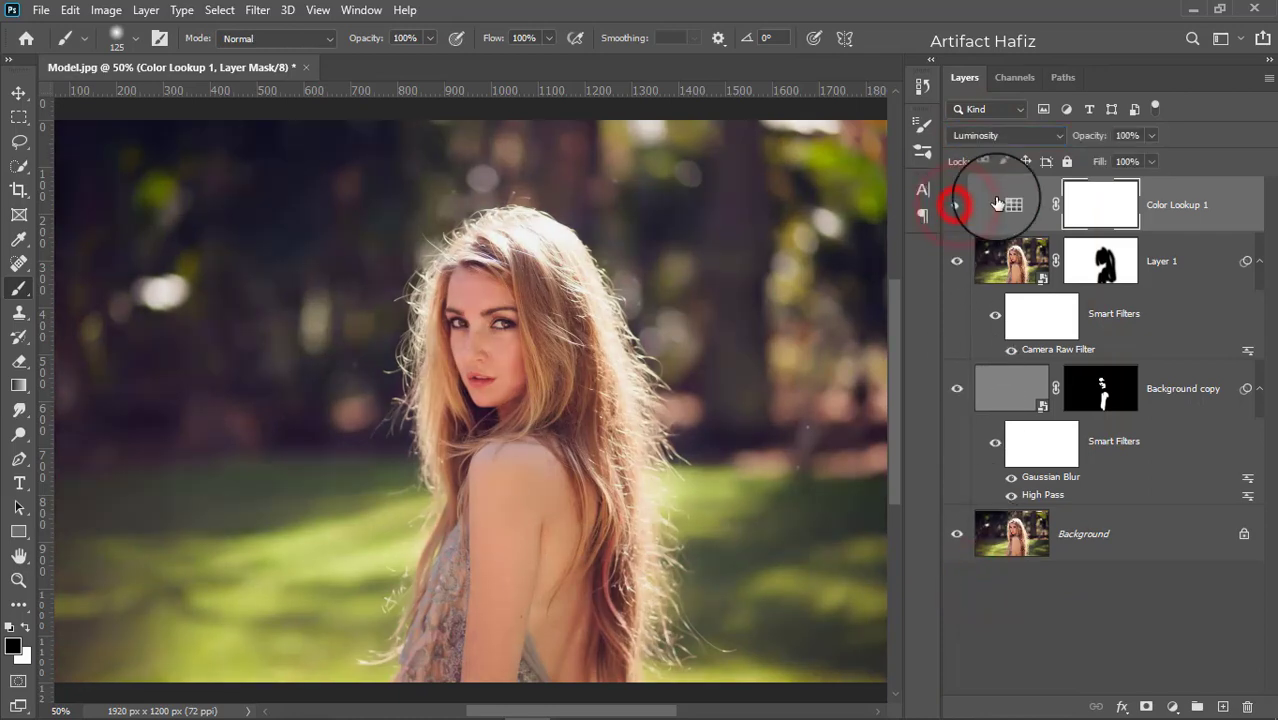
{"action": "left_click", "coordinate": [1170, 203]}
{"action": "left_click", "coordinate": [1150, 135]}
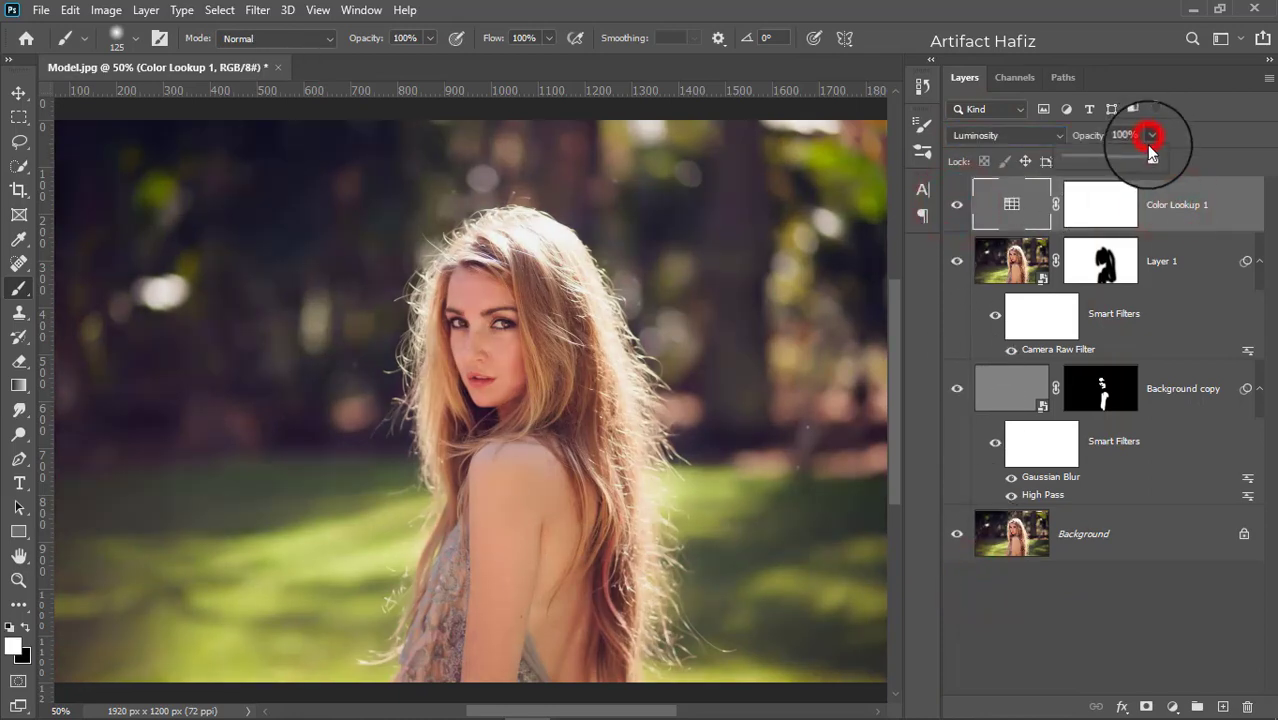
{"action": "left_click_drag", "start_coordinate": [1148, 157], "coordinate": [1116, 163]}
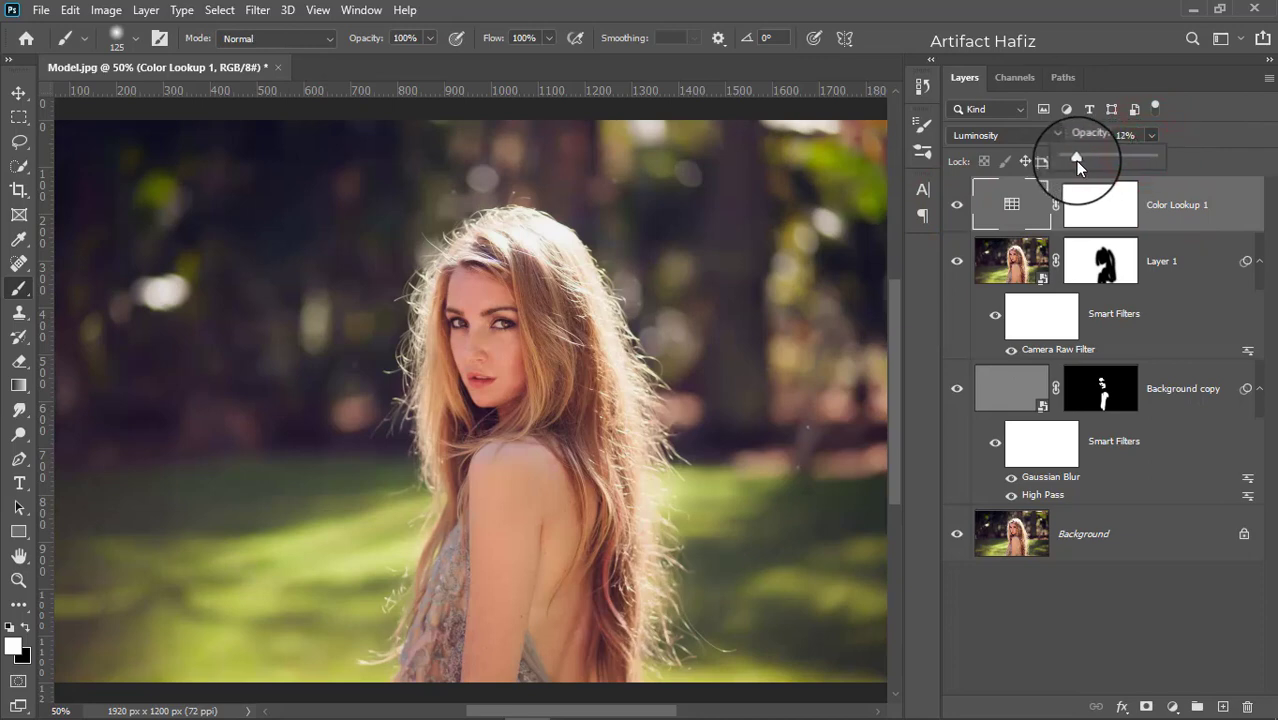
{"action": "left_click", "coordinate": [1196, 200]}
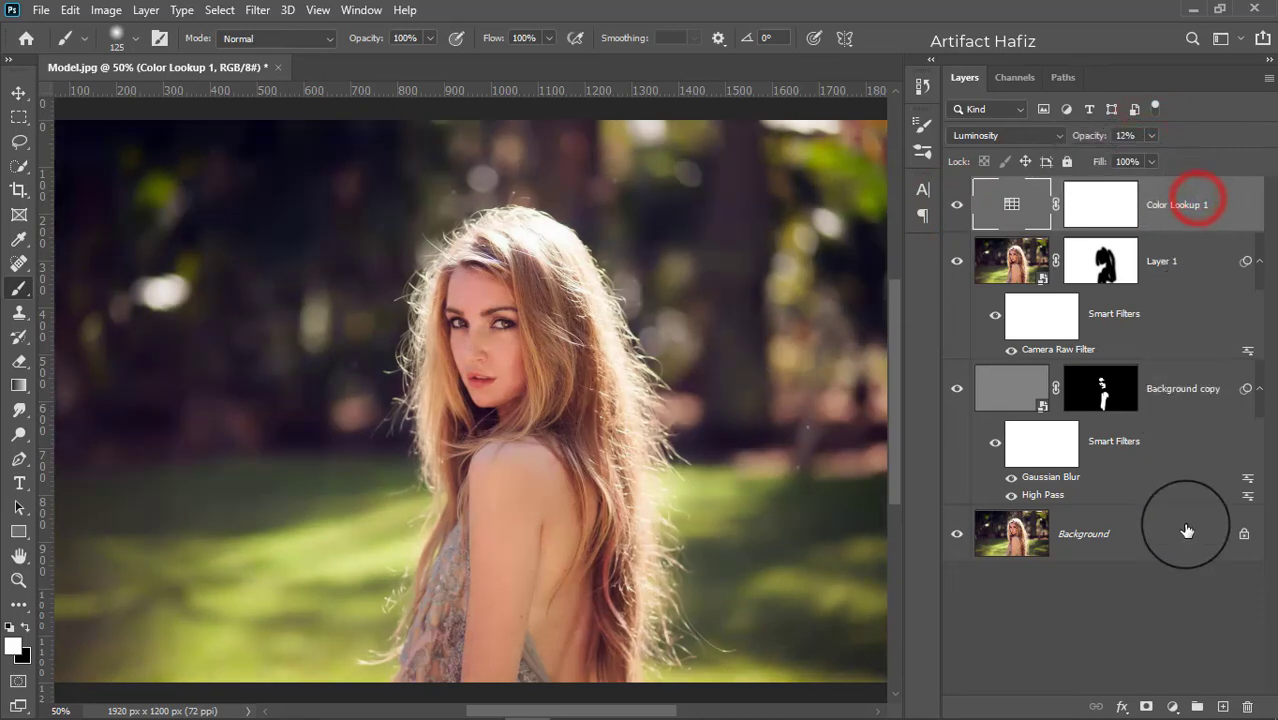
Add a second Color Lookup adjustment layer above Color Lookup 1 using the Crisp_Warm.look 3DLUT file
{"action": "left_click", "coordinate": [1172, 707]}
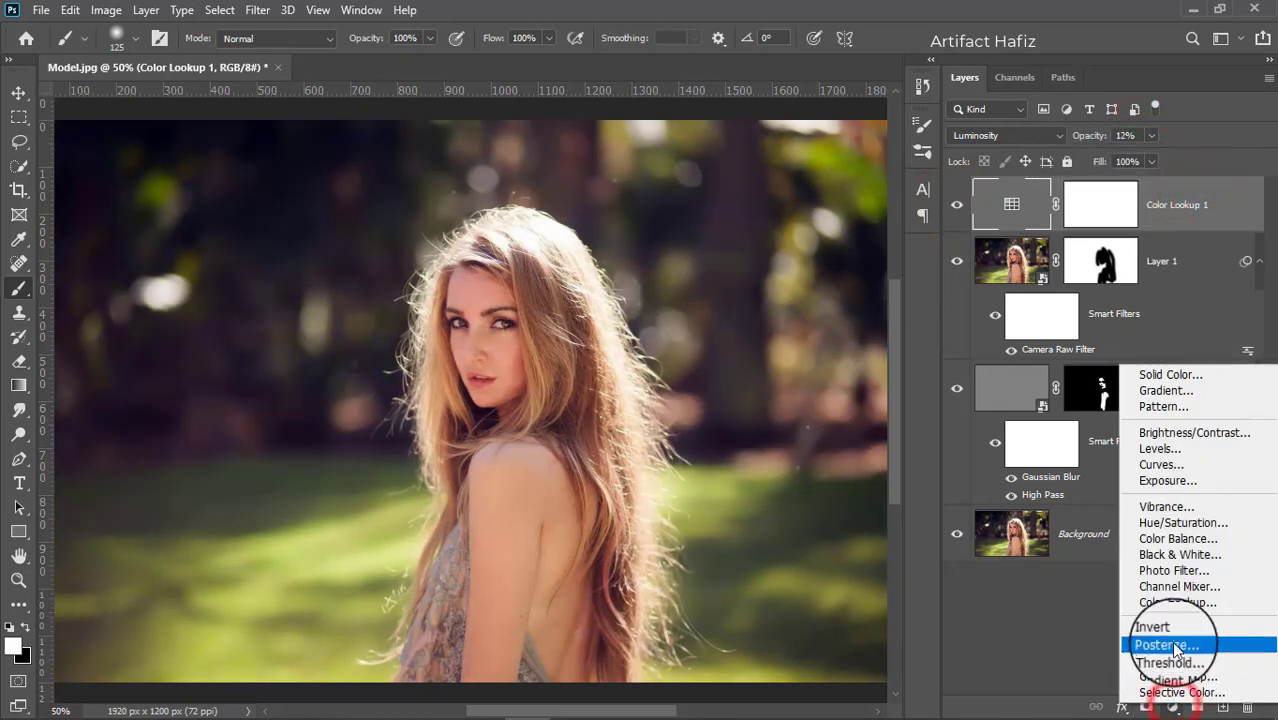
{"action": "left_click", "coordinate": [1175, 603]}
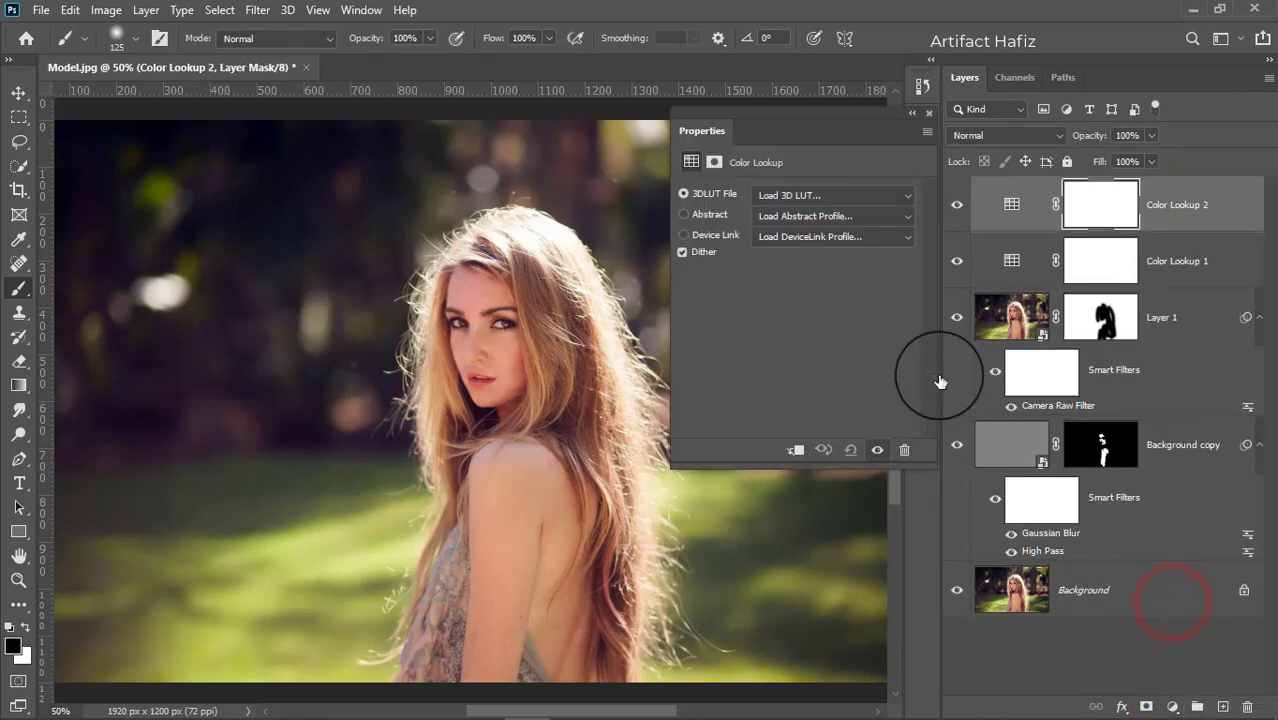
{"action": "left_click", "coordinate": [821, 194]}
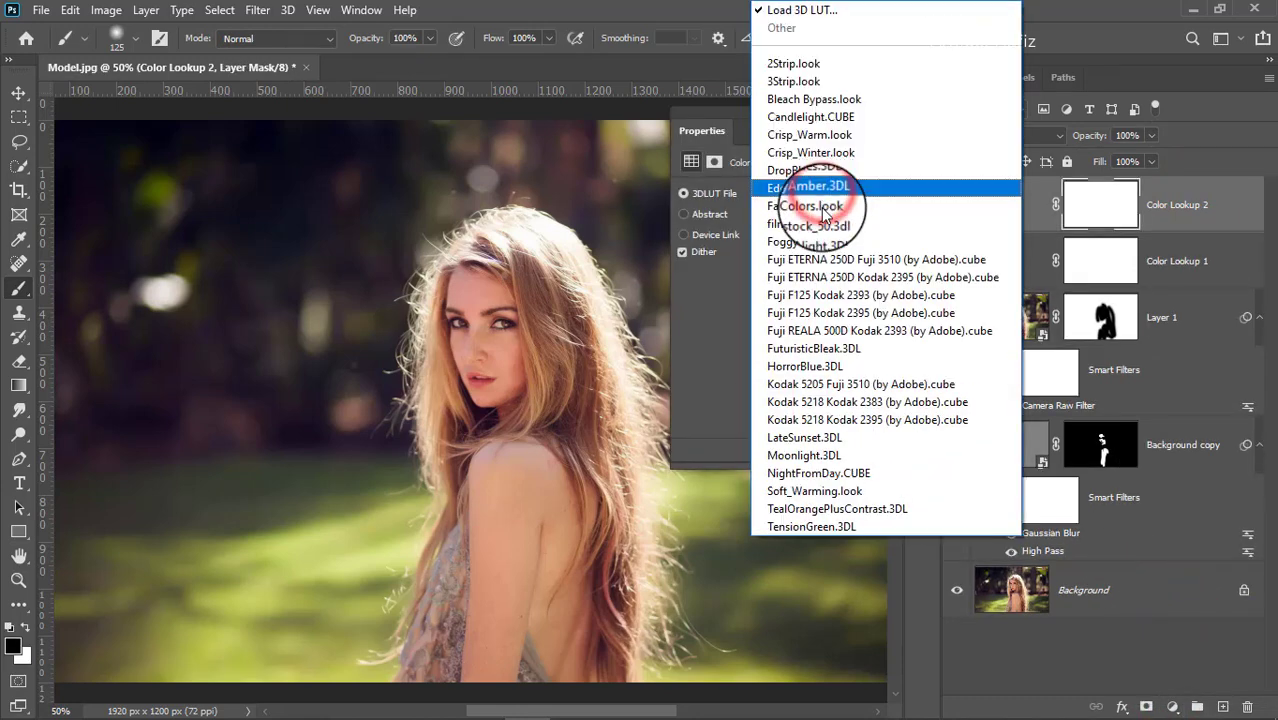
{"action": "left_click", "coordinate": [818, 136]}
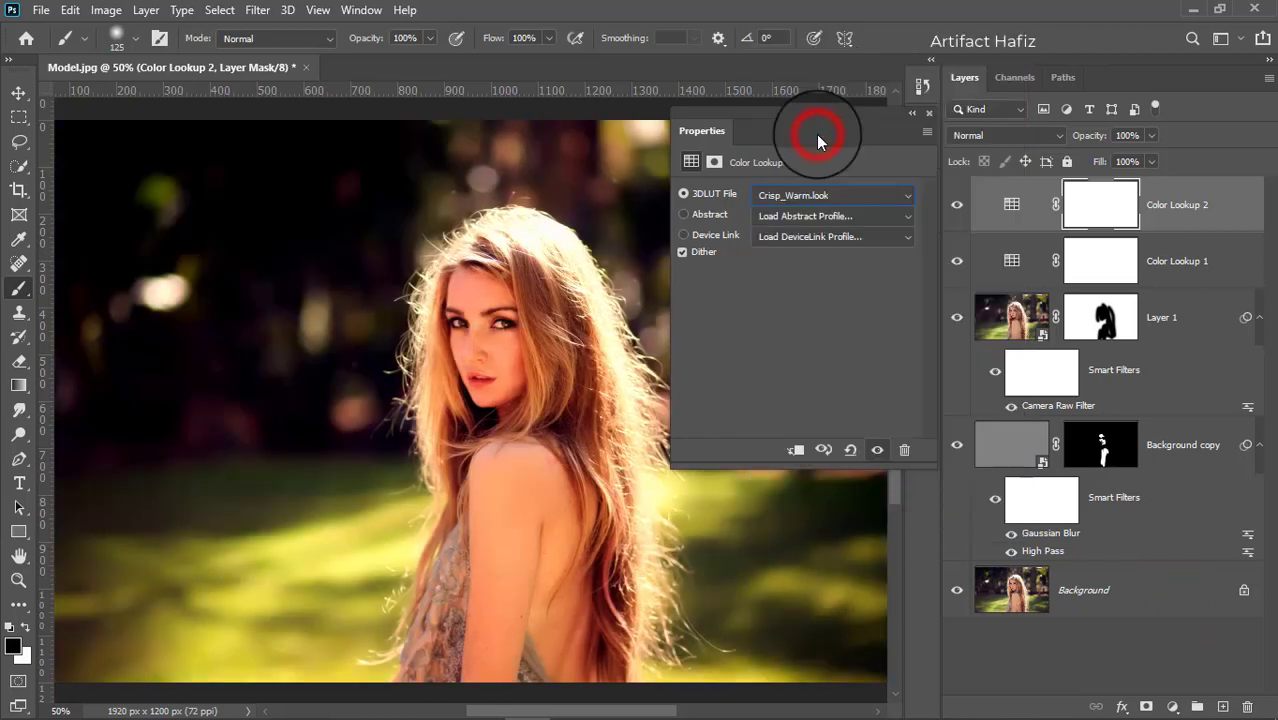
Set the Color Lookup 2 layer's blend mode to Luminosity and its opacity to 35%
{"action": "left_click", "coordinate": [929, 114]}
{"action": "left_click", "coordinate": [993, 135]}
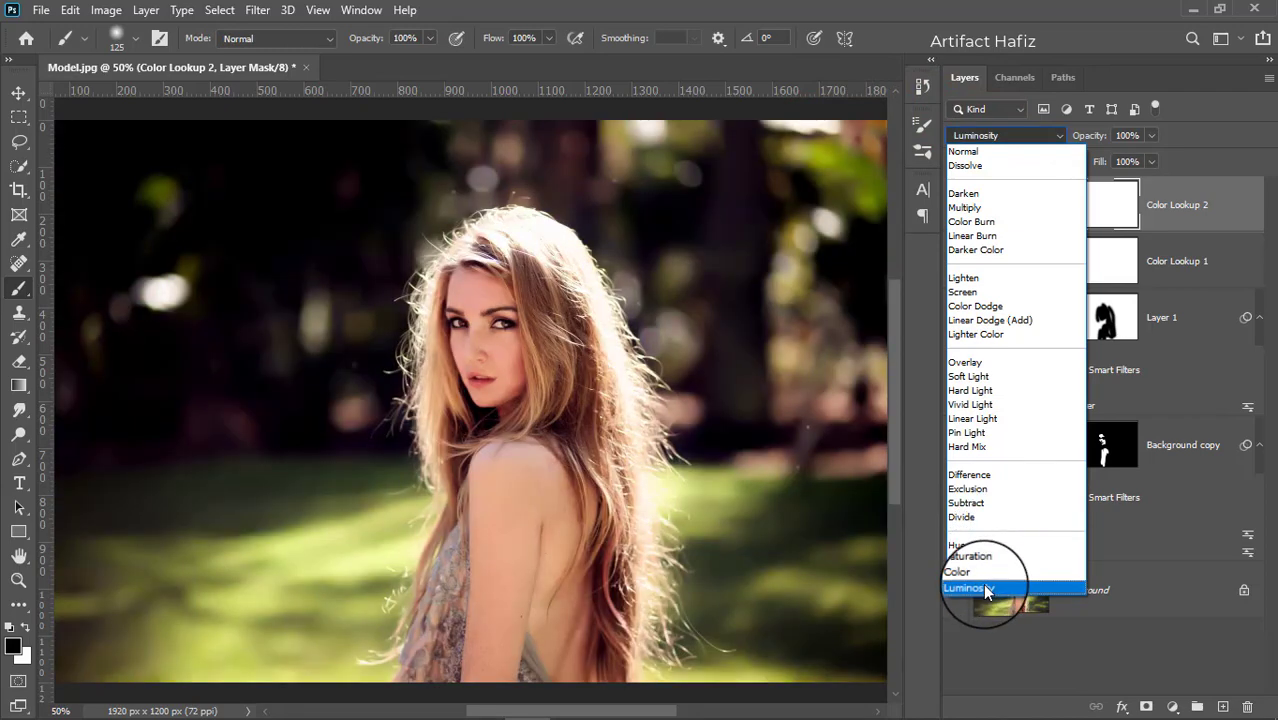
{"action": "left_click", "coordinate": [985, 588]}
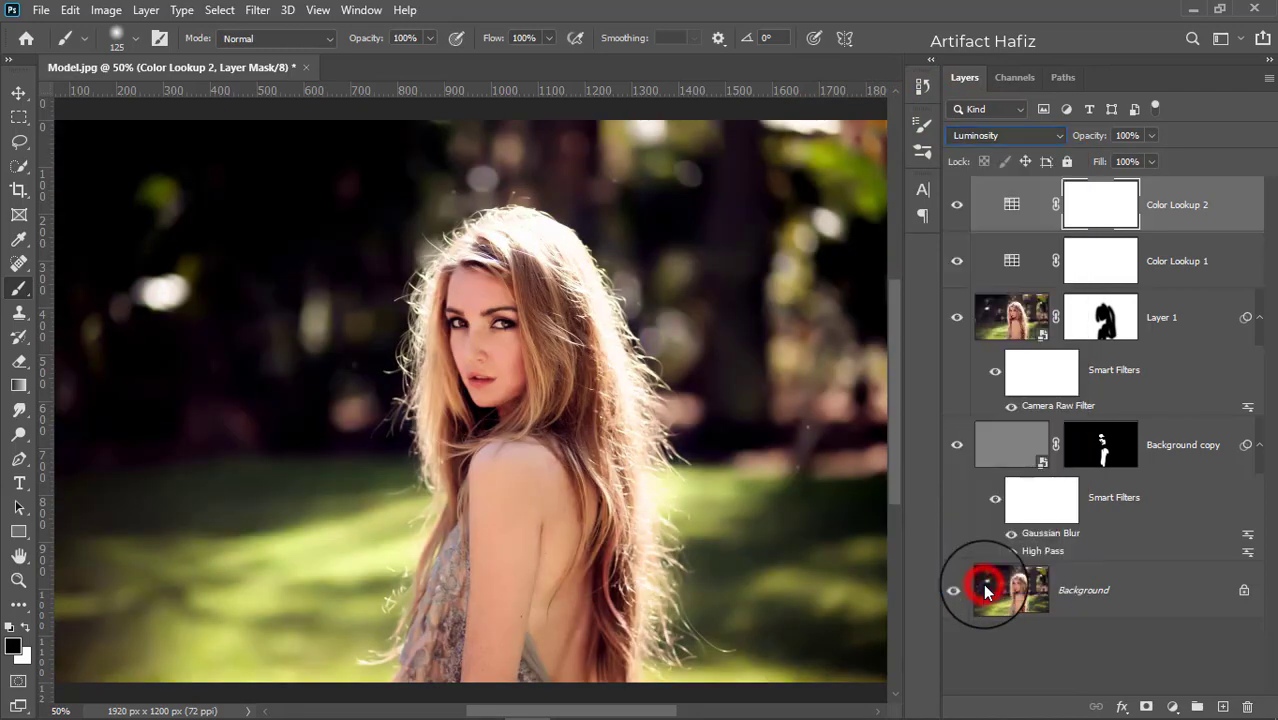
{"action": "left_click", "coordinate": [1150, 134]}
{"action": "mouse_move", "coordinate": [1099, 157]}
{"action": "left_mouse_down"}
{"action": "mouse_move", "coordinate": [1082, 157]}
{"action": "mouse_move", "coordinate": [1096, 162]}
{"action": "left_mouse_up"}
{"action": "left_click", "coordinate": [1177, 204]}
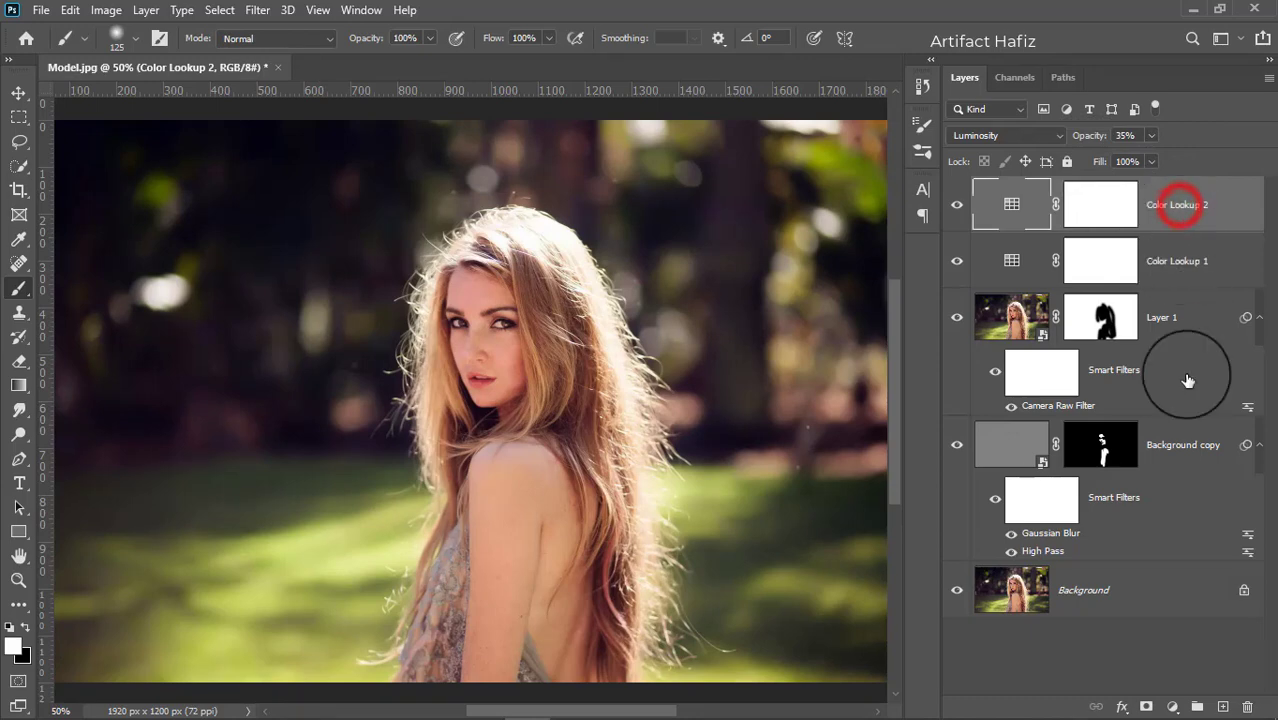
Add a Curves adjustment layer above Color Lookup 2, slightly lowering the RGB curve's shadow point and slightly raising its highlight point
{"action": "left_click", "coordinate": [1173, 706]}
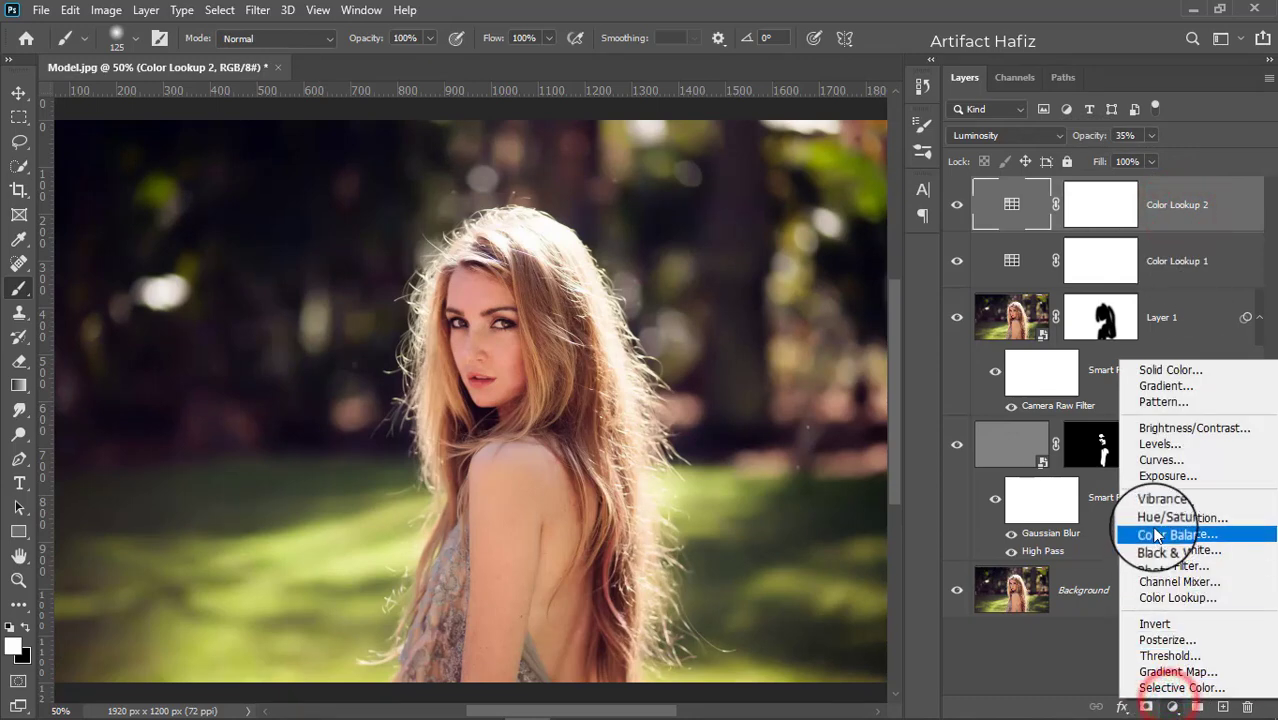
{"action": "left_click", "coordinate": [1160, 460]}
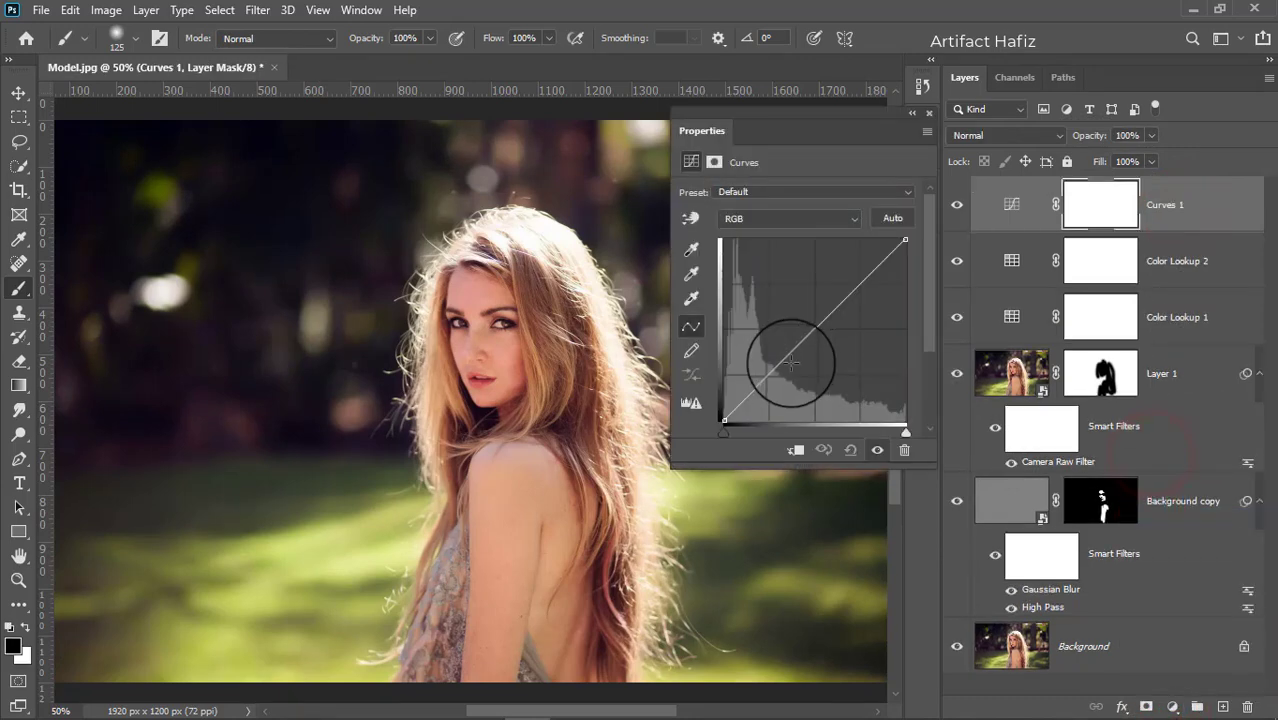
{"action": "left_click", "coordinate": [772, 374]}
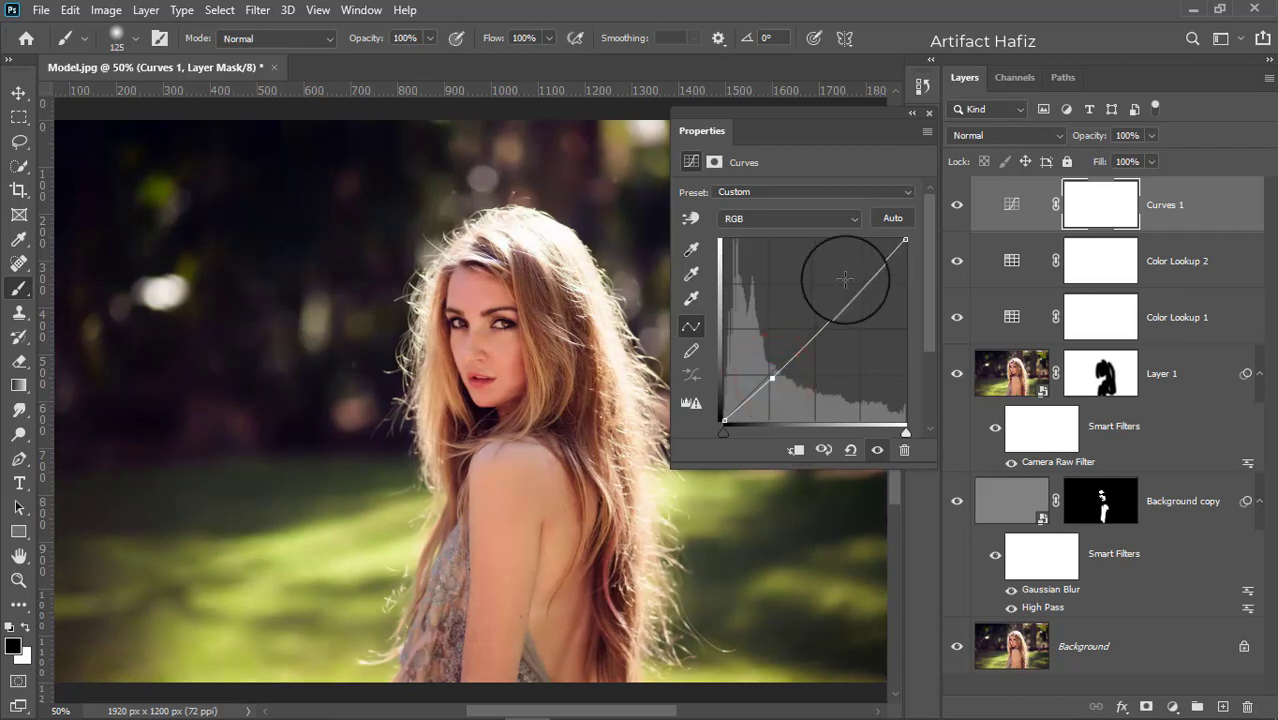
{"action": "left_click_drag", "start_coordinate": [860, 288], "coordinate": [860, 284]}
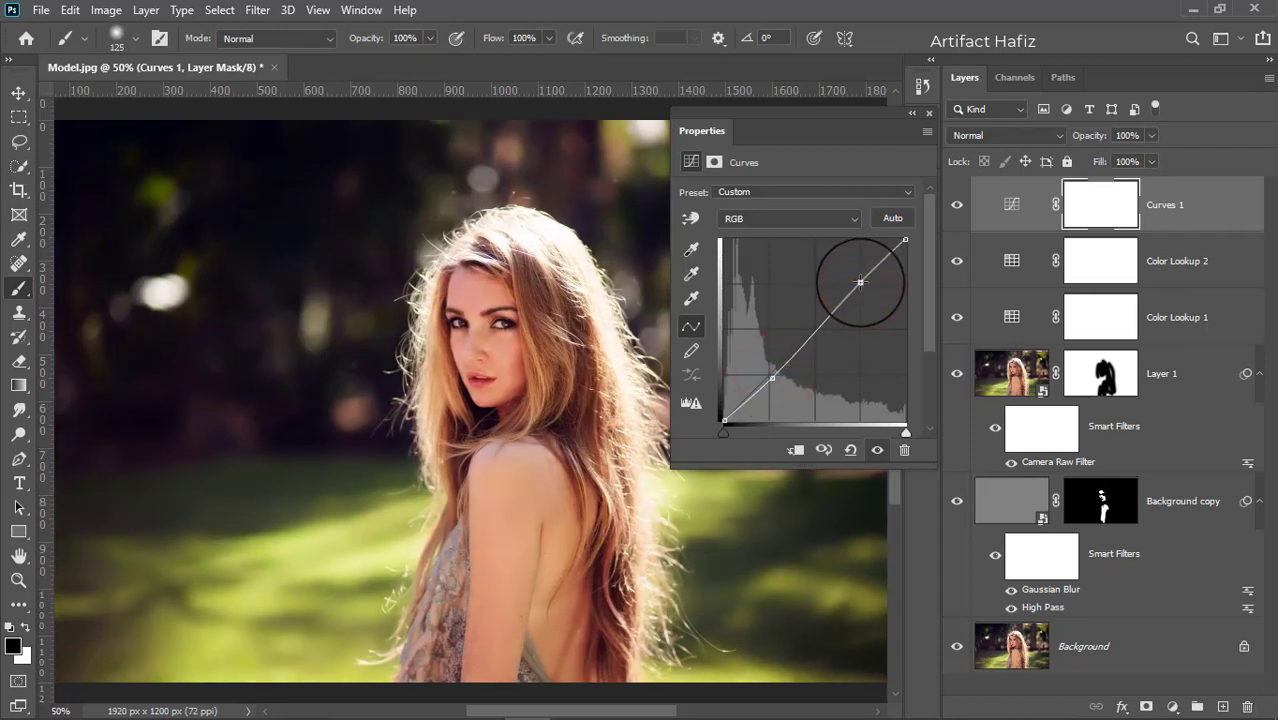
{"action": "left_click", "coordinate": [928, 113]}
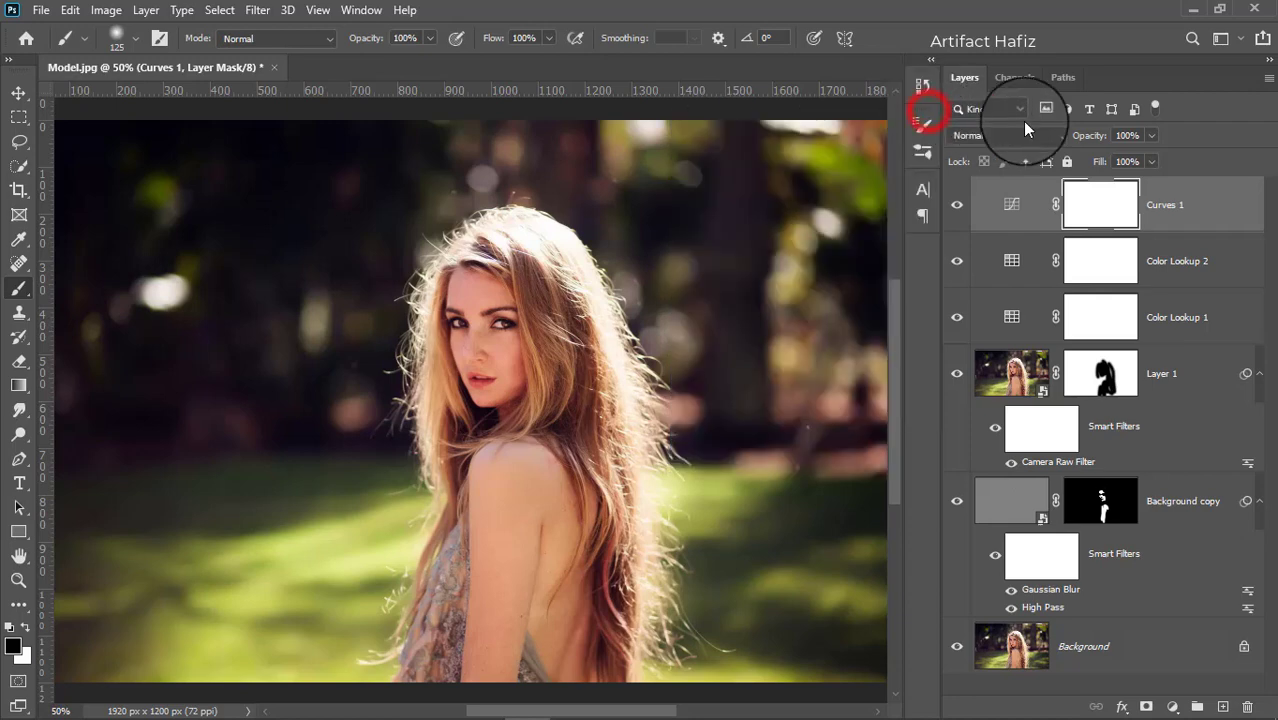
Reduce the Curves 1 layer's opacity to 52%
{"action": "left_click", "coordinate": [1151, 134]}
{"action": "left_click_drag", "start_coordinate": [1150, 158], "coordinate": [1109, 158]}
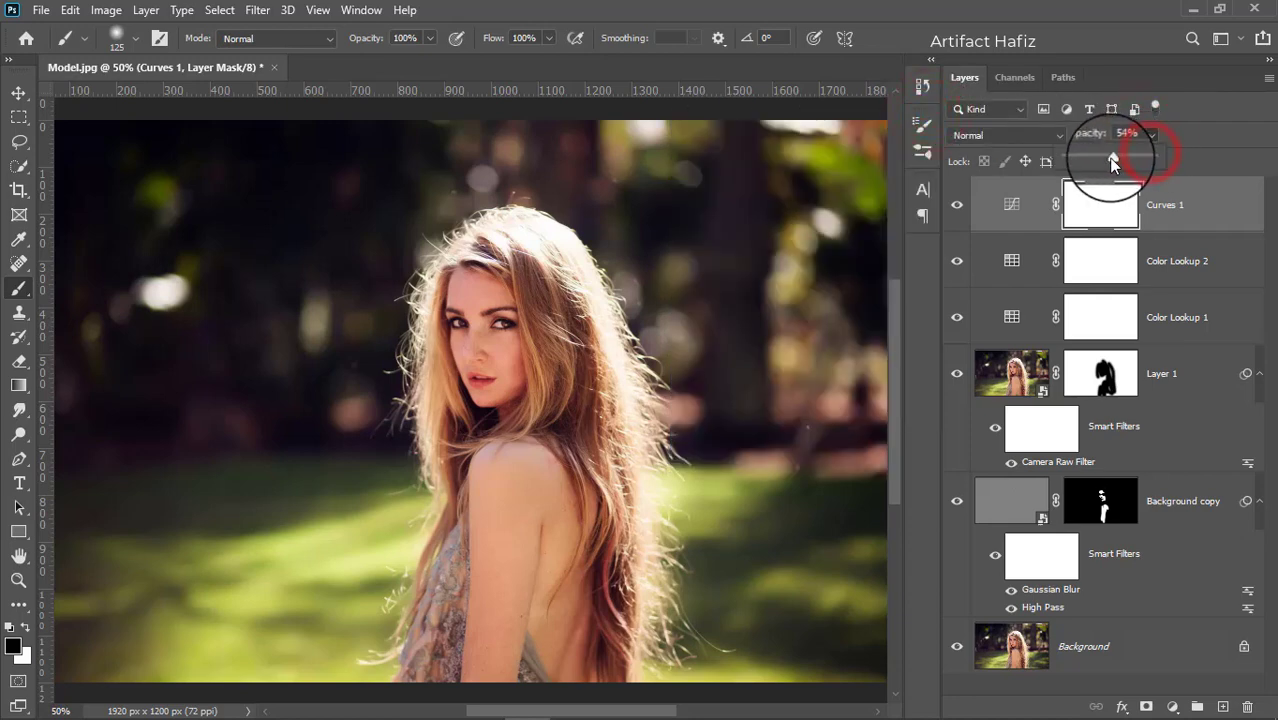
{"action": "left_click", "coordinate": [1190, 205]}
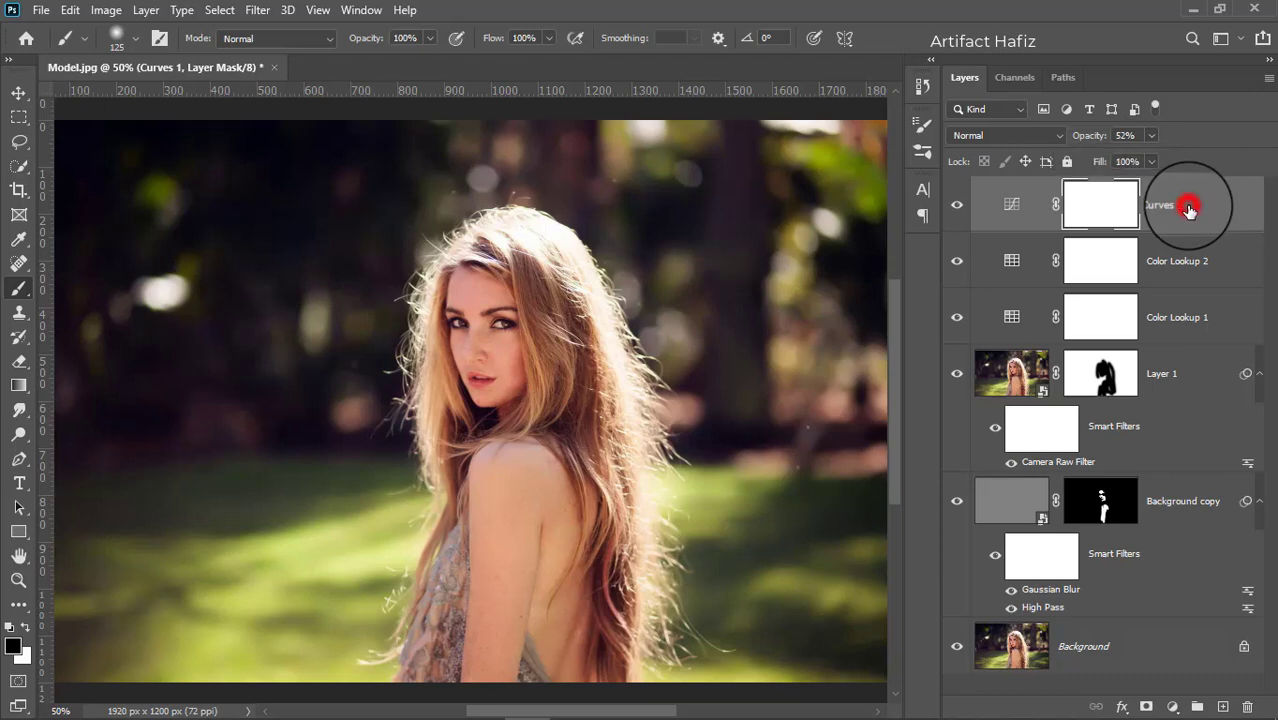
{"action": "key", "text": "x"}
Add a Levels adjustment layer above Curves 1 with the white input level set to 253
{"action": "left_click", "coordinate": [1172, 706]}
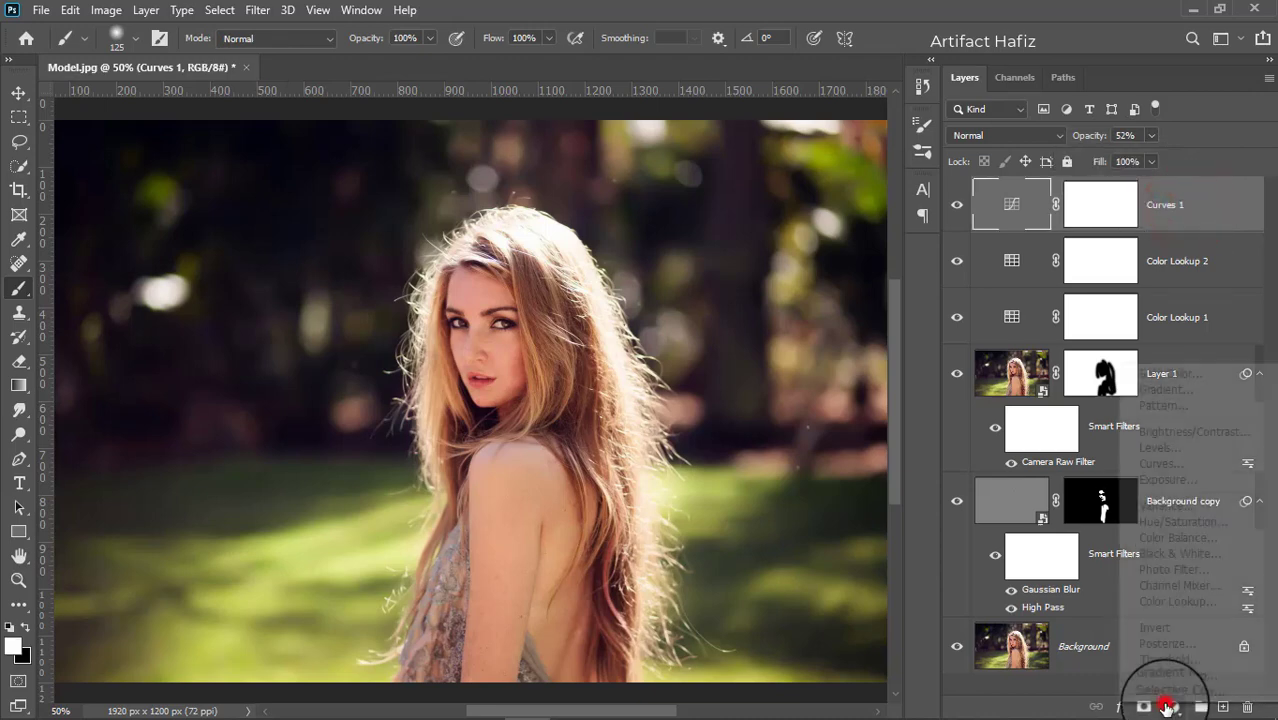
{"action": "left_click", "coordinate": [1156, 450]}
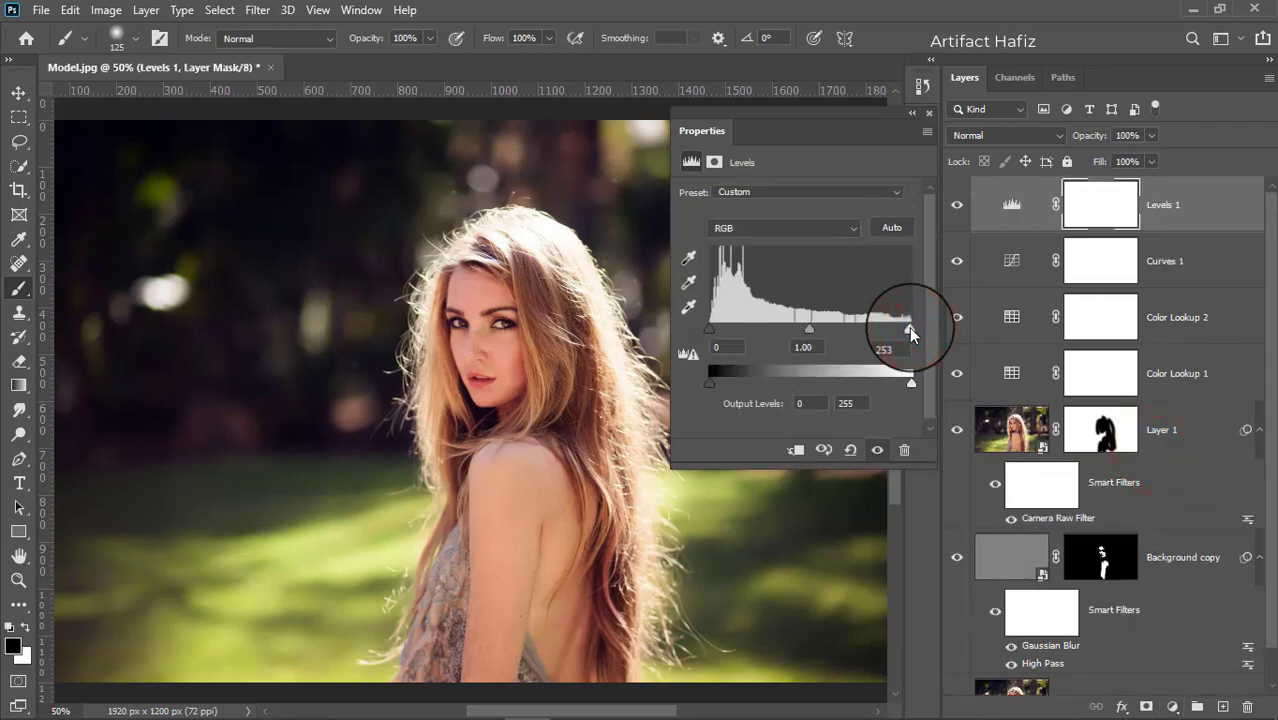
{"action": "left_click", "coordinate": [928, 116]}
Stamp all visible layers into a new merged layer at the top of the stack and convert it for smart filters
{"action": "key", "text": "ctrl+alt+shift+e"}
{"action": "left_click", "coordinate": [1176, 208]}
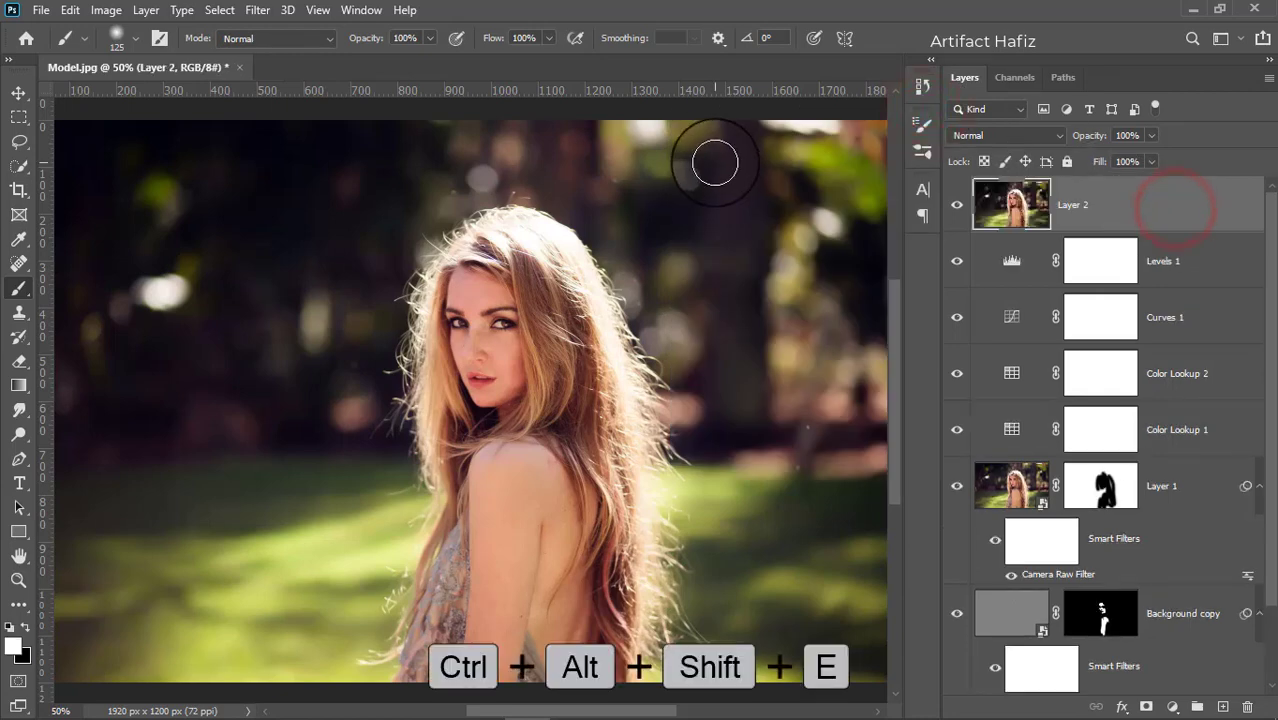
{"action": "left_click", "coordinate": [258, 12]}
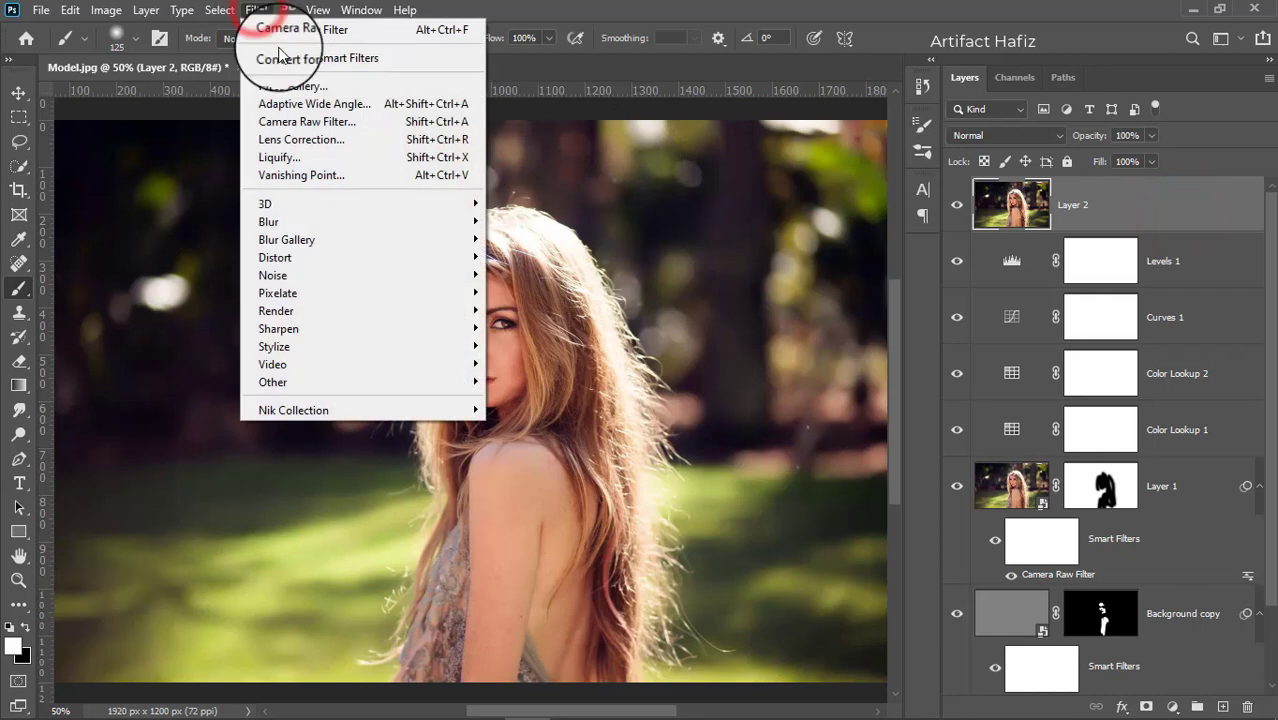
{"action": "left_click", "coordinate": [283, 57]}
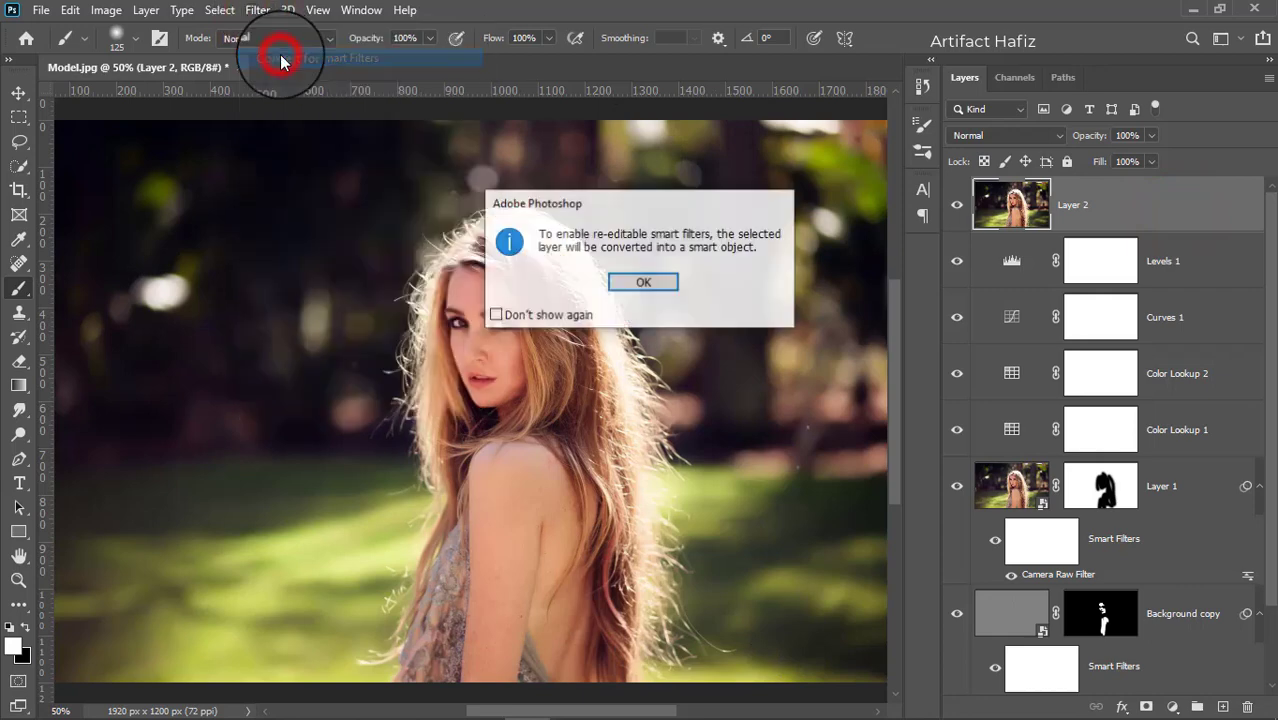
{"action": "left_click", "coordinate": [645, 283]}
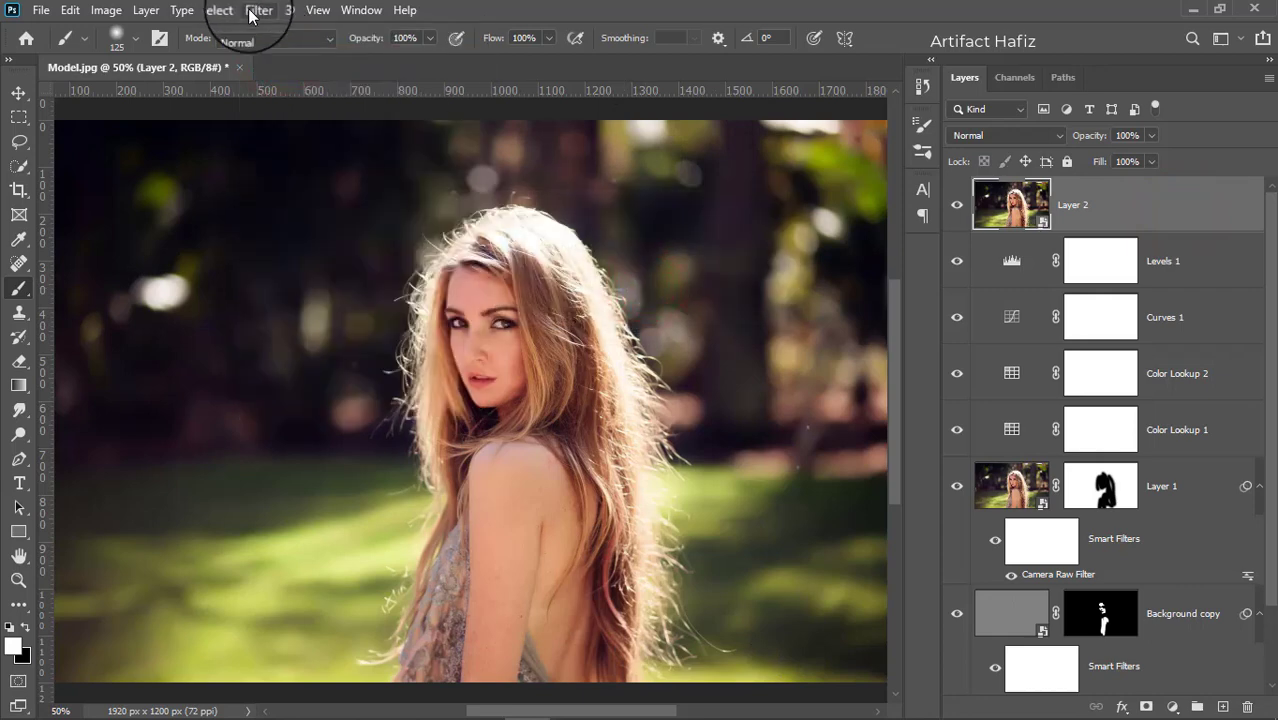
In a Camera Raw Filter on Layer 2, set Contrast +18, Highlights -22, Shadows +31, Whites +17, Blacks -6 and Clarity +8
{"action": "left_click", "coordinate": [258, 10]}
{"action": "left_click", "coordinate": [296, 124]}
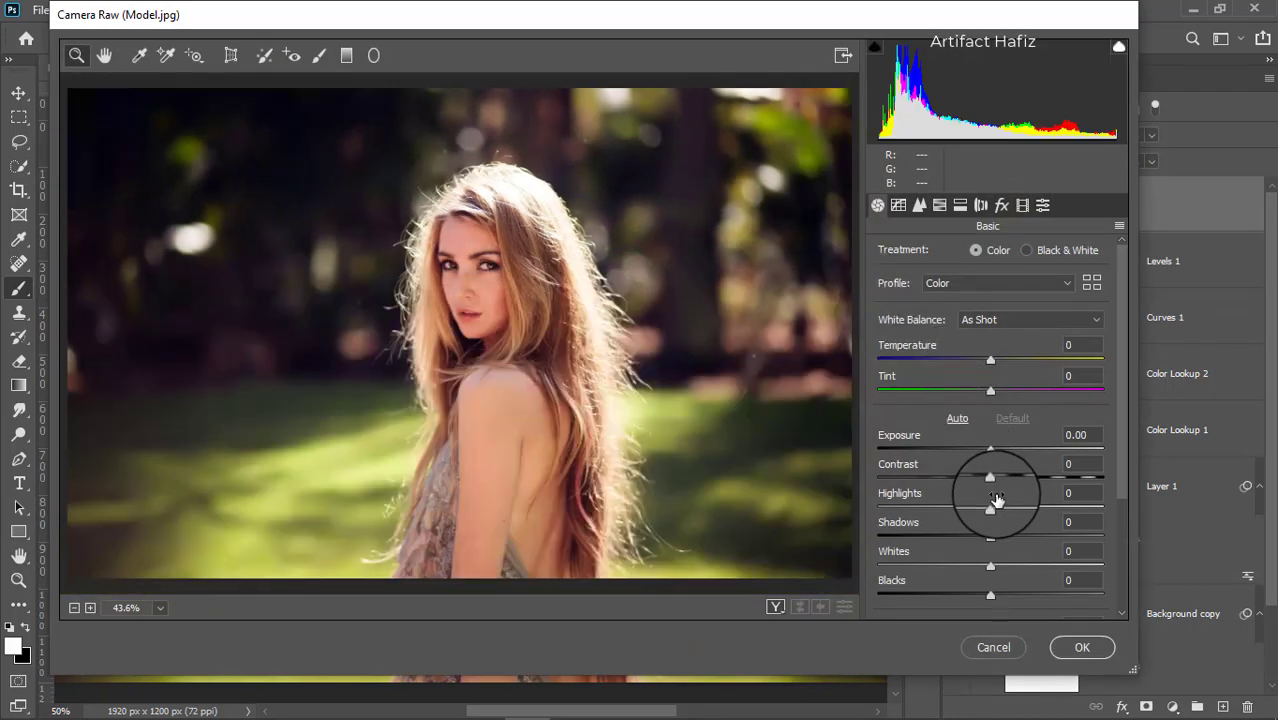
{"action": "left_click_drag", "start_coordinate": [990, 480], "coordinate": [1012, 480]}
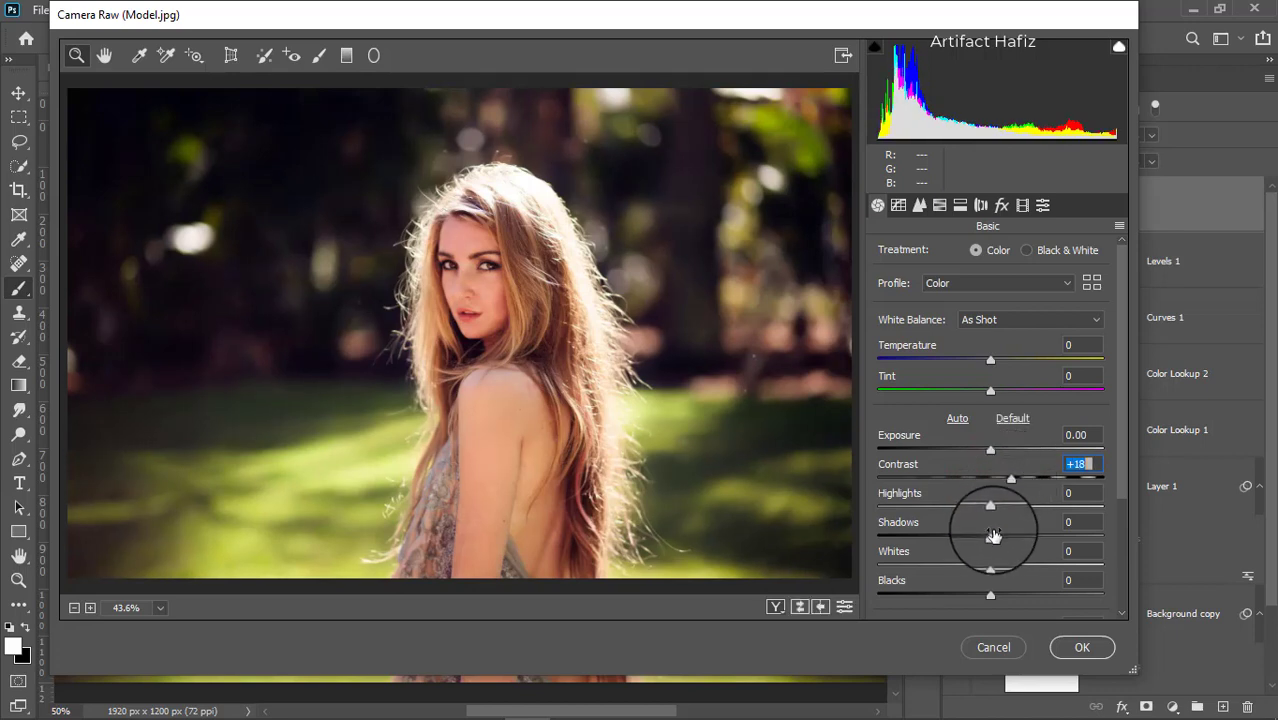
{"action": "left_click_drag", "start_coordinate": [990, 537], "coordinate": [1027, 537]}
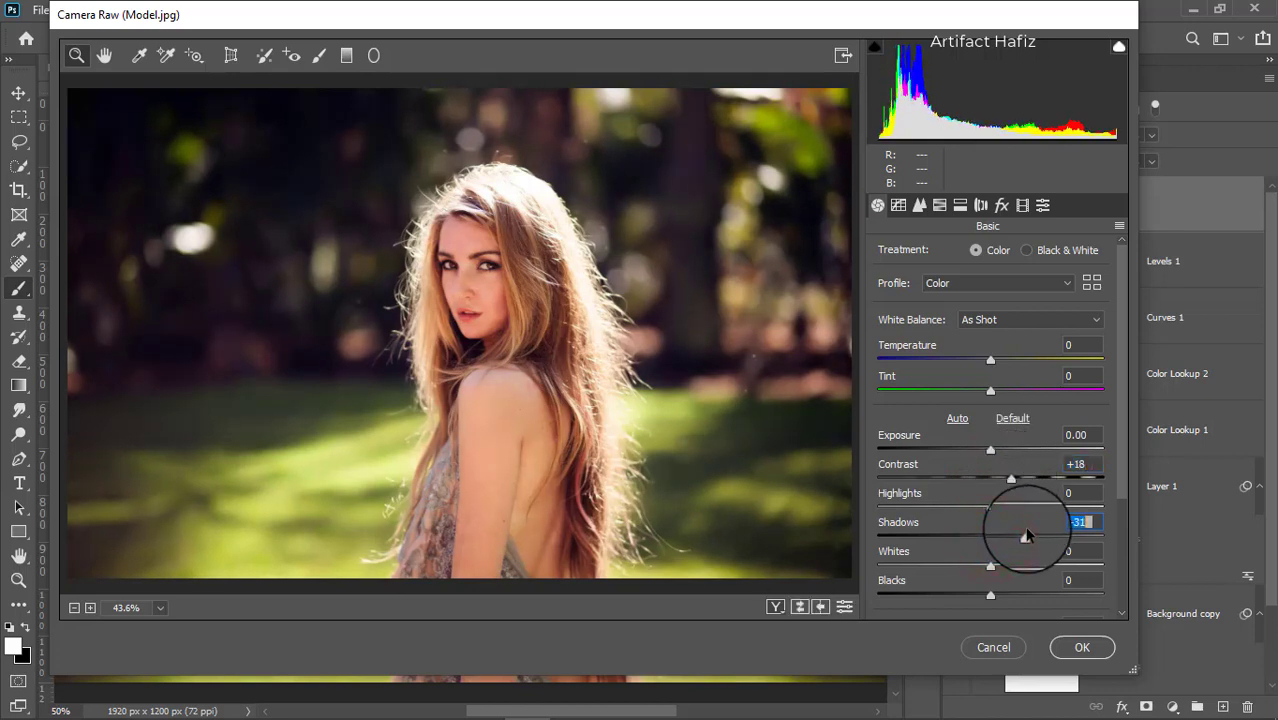
{"action": "left_click_drag", "start_coordinate": [990, 595], "coordinate": [1008, 568]}
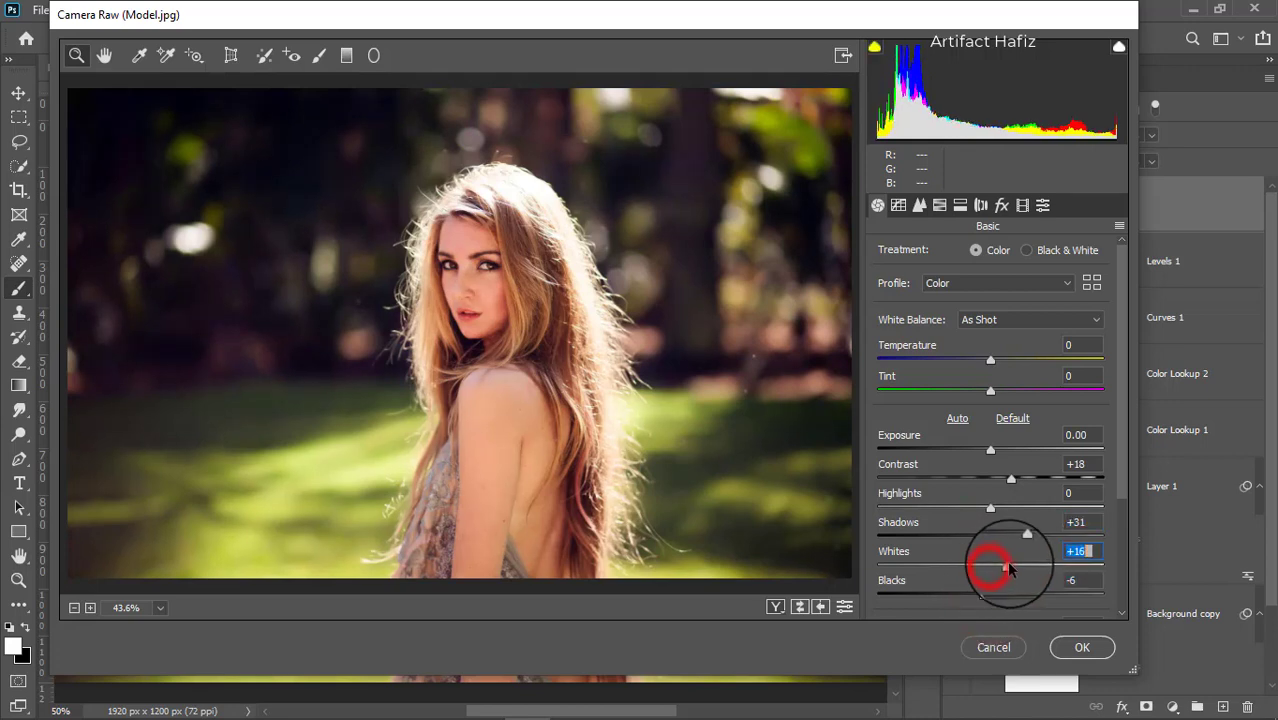
{"action": "left_click_drag", "start_coordinate": [992, 512], "coordinate": [956, 513]}
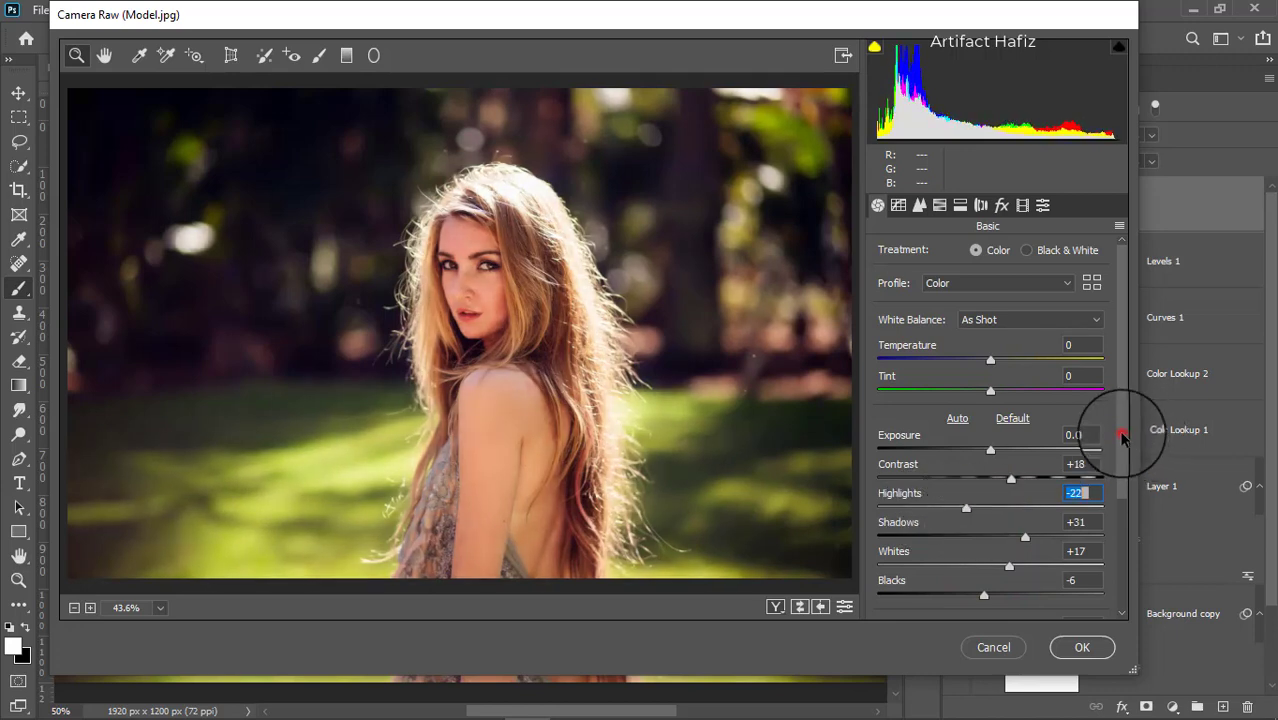
{"action": "left_click_drag", "start_coordinate": [1121, 434], "coordinate": [1100, 552]}
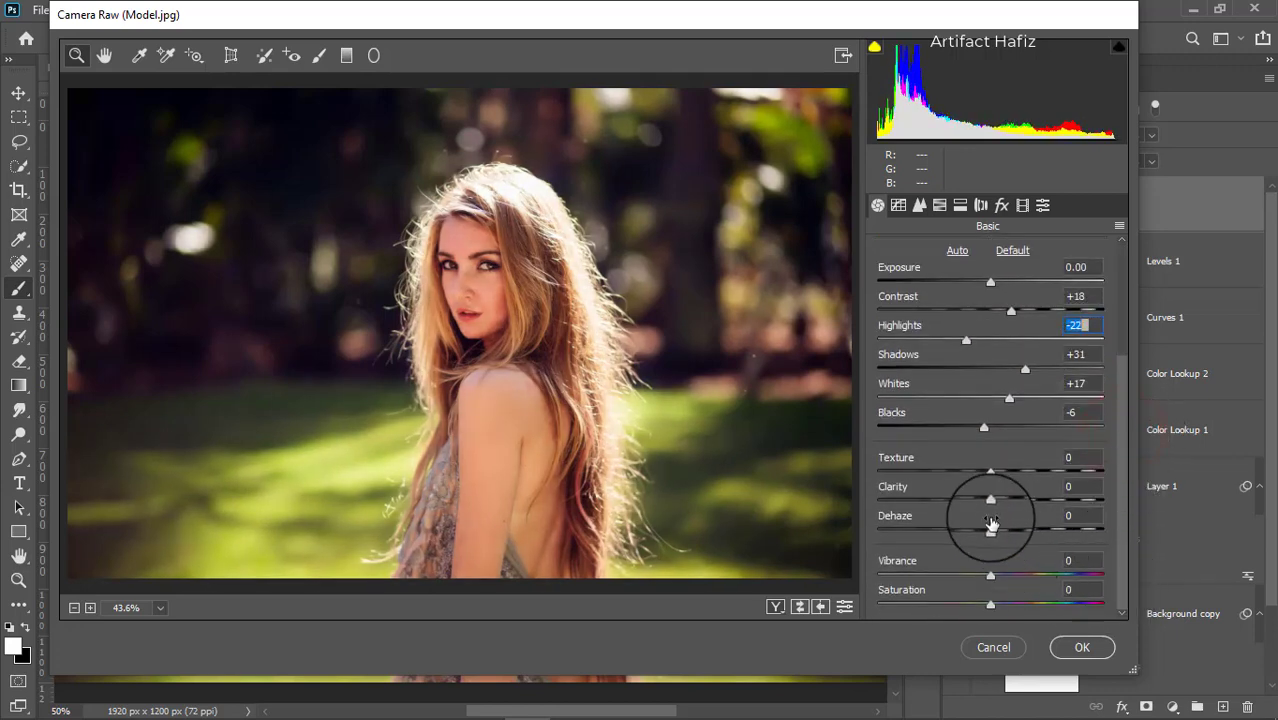
{"action": "left_click_drag", "start_coordinate": [997, 502], "coordinate": [1003, 503]}
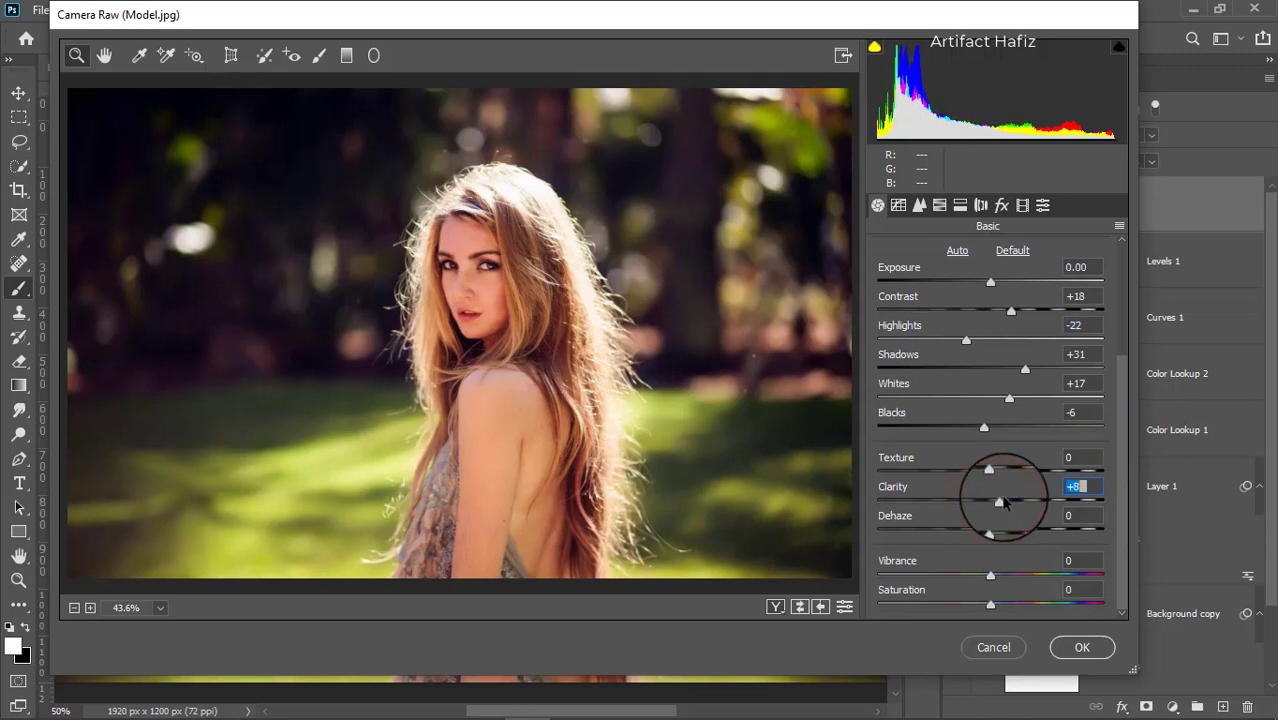
Adjust the HSL saturation to Reds +7, Oranges -18, Yellows -30 and Greens -28
{"action": "left_click", "coordinate": [940, 205]}
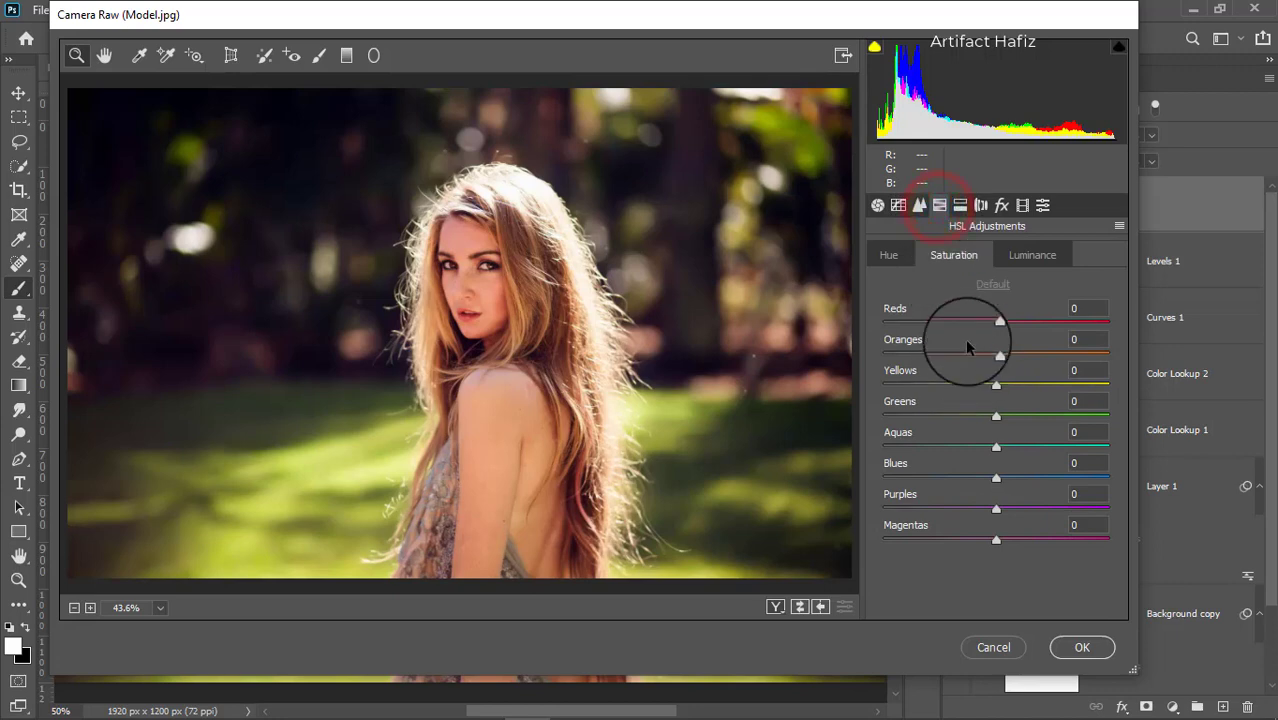
{"action": "left_click", "coordinate": [955, 255]}
{"action": "left_click_drag", "start_coordinate": [996, 323], "coordinate": [979, 355]}
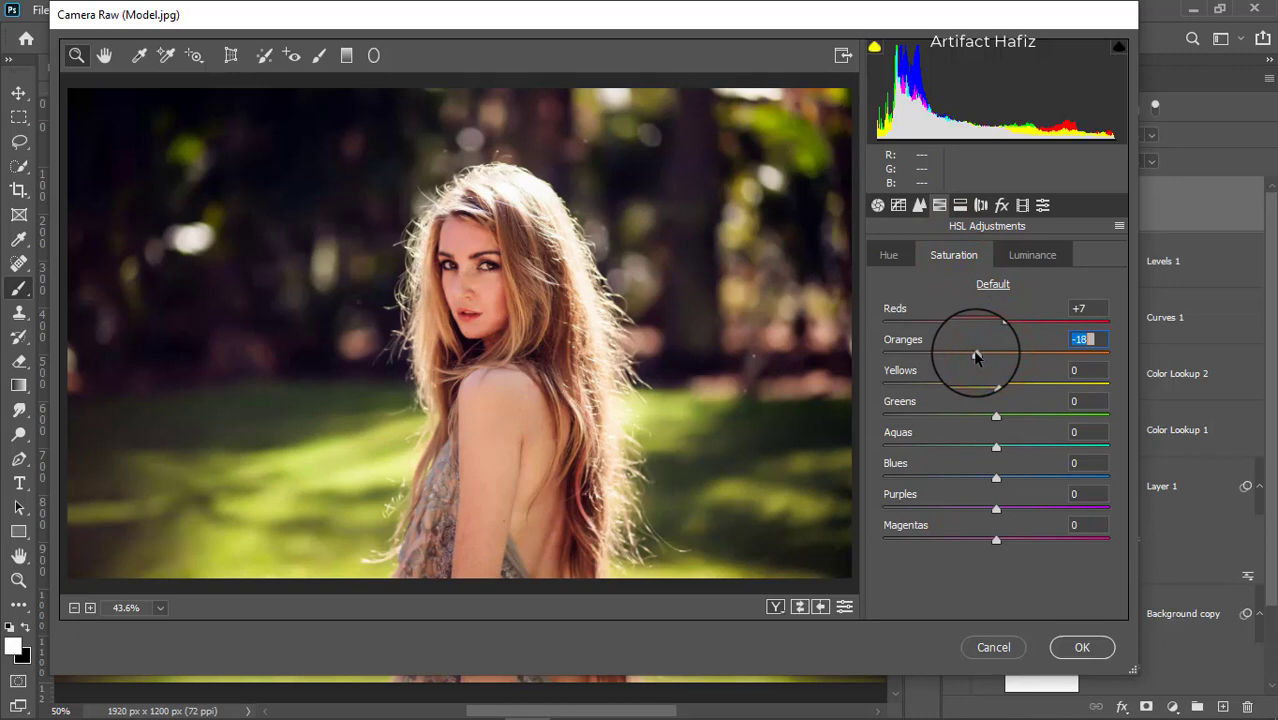
{"action": "left_click_drag", "start_coordinate": [998, 387], "coordinate": [965, 421]}
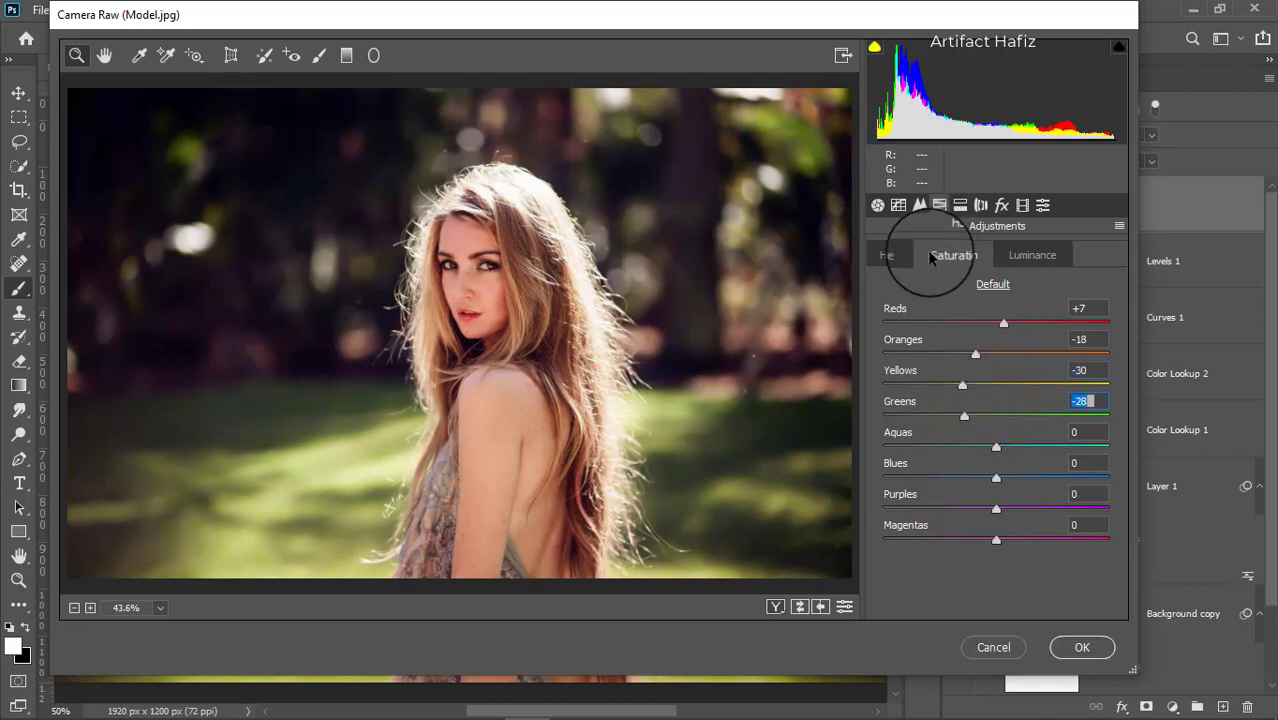
Darken the HSL luminance of Yellows to -21 and Greens to -76
{"action": "left_click", "coordinate": [876, 259]}
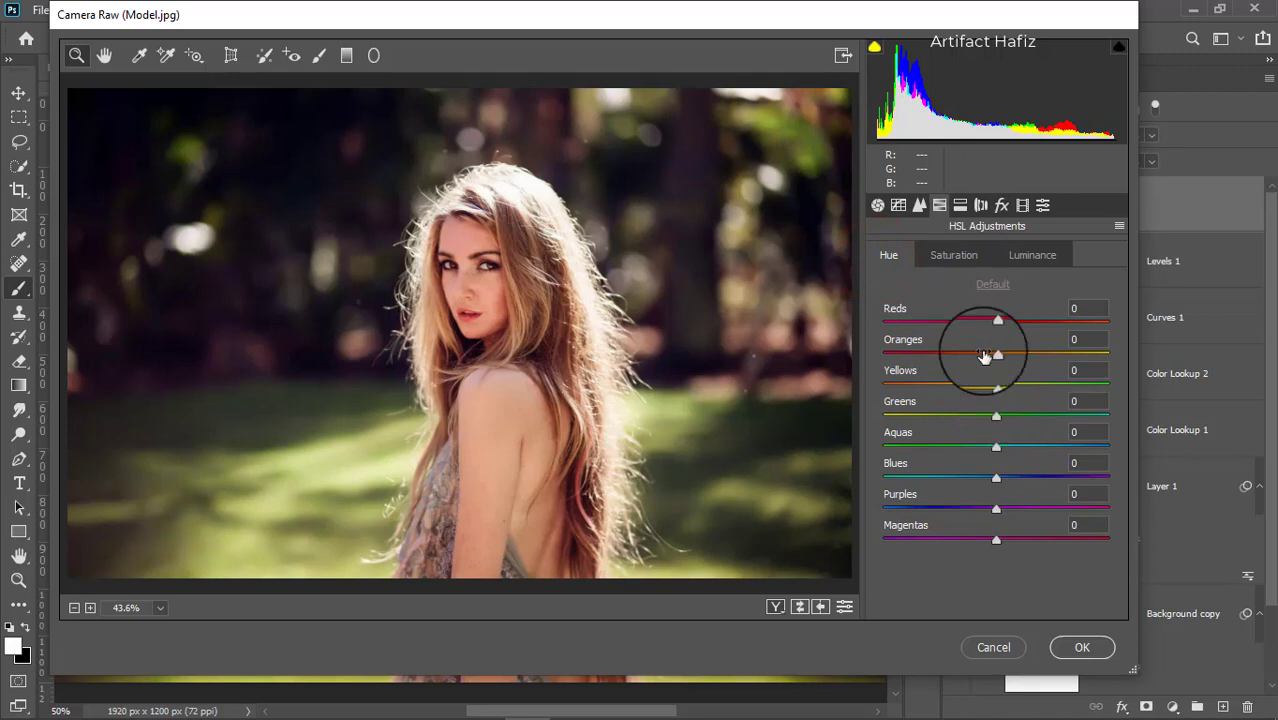
{"action": "left_click", "coordinate": [1024, 257]}
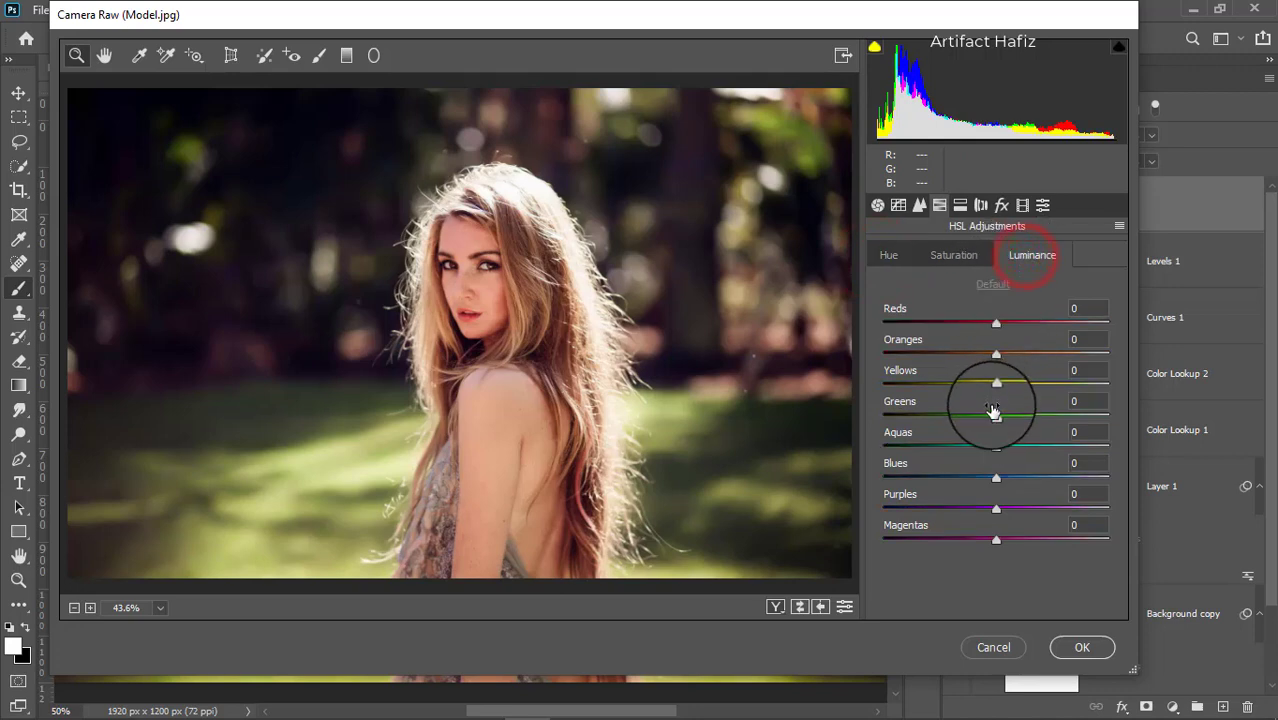
{"action": "left_click_drag", "start_coordinate": [995, 391], "coordinate": [912, 414]}
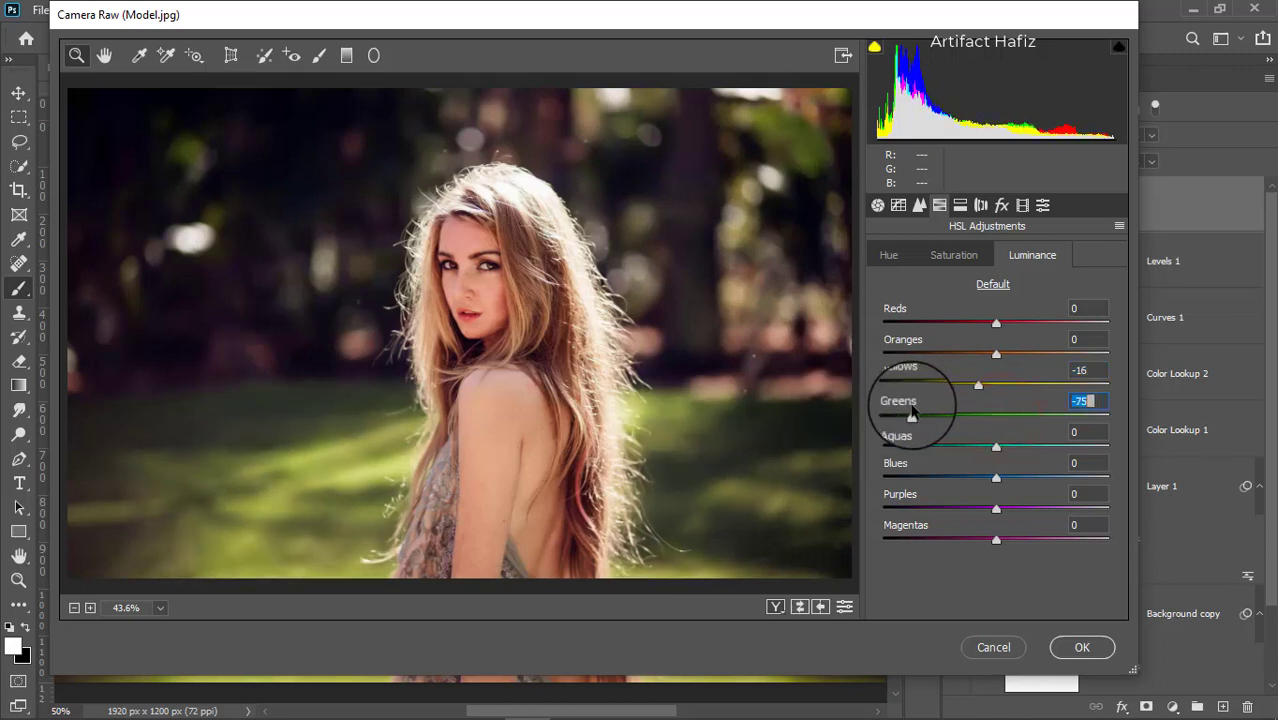
{"action": "mouse_move", "coordinate": [978, 385]}
{"action": "left_mouse_down"}
{"action": "mouse_move", "coordinate": [948, 388]}
{"action": "mouse_move", "coordinate": [980, 388]}
{"action": "left_mouse_up"}
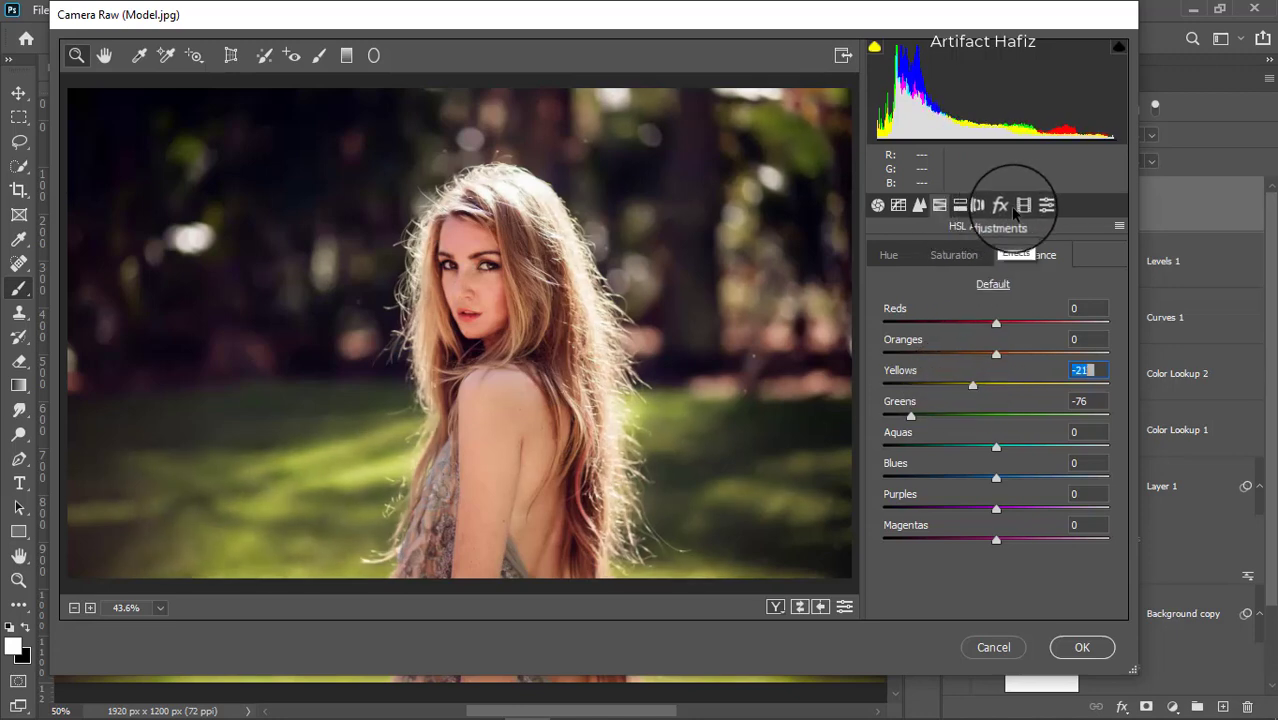
On the RGB point tone curve, lift the black point to output 8 and add a point at input 61, output 60
{"action": "left_click", "coordinate": [900, 208]}
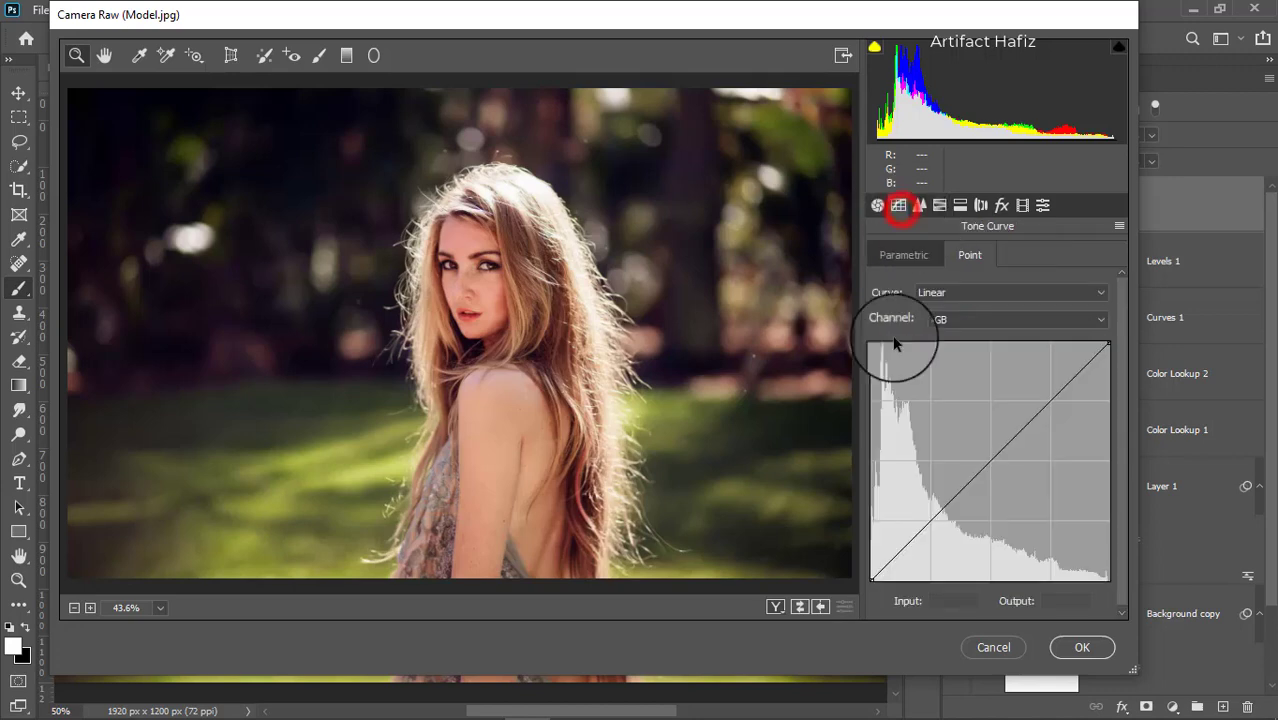
{"action": "mouse_move", "coordinate": [873, 581]}
{"action": "left_mouse_down"}
{"action": "mouse_move", "coordinate": [862, 556]}
{"action": "mouse_move", "coordinate": [855, 572]}
{"action": "left_mouse_up"}
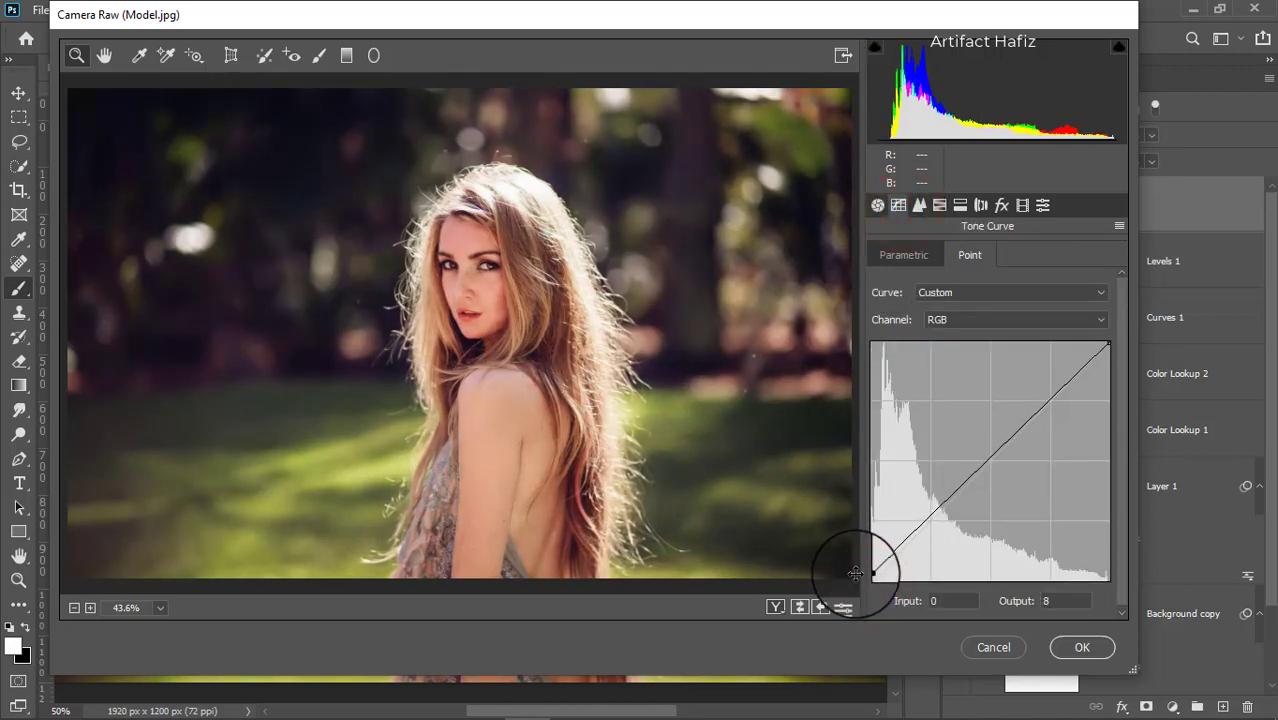
{"action": "left_click", "coordinate": [927, 519]}
{"action": "left_click_drag", "start_coordinate": [927, 519], "coordinate": [927, 523]}
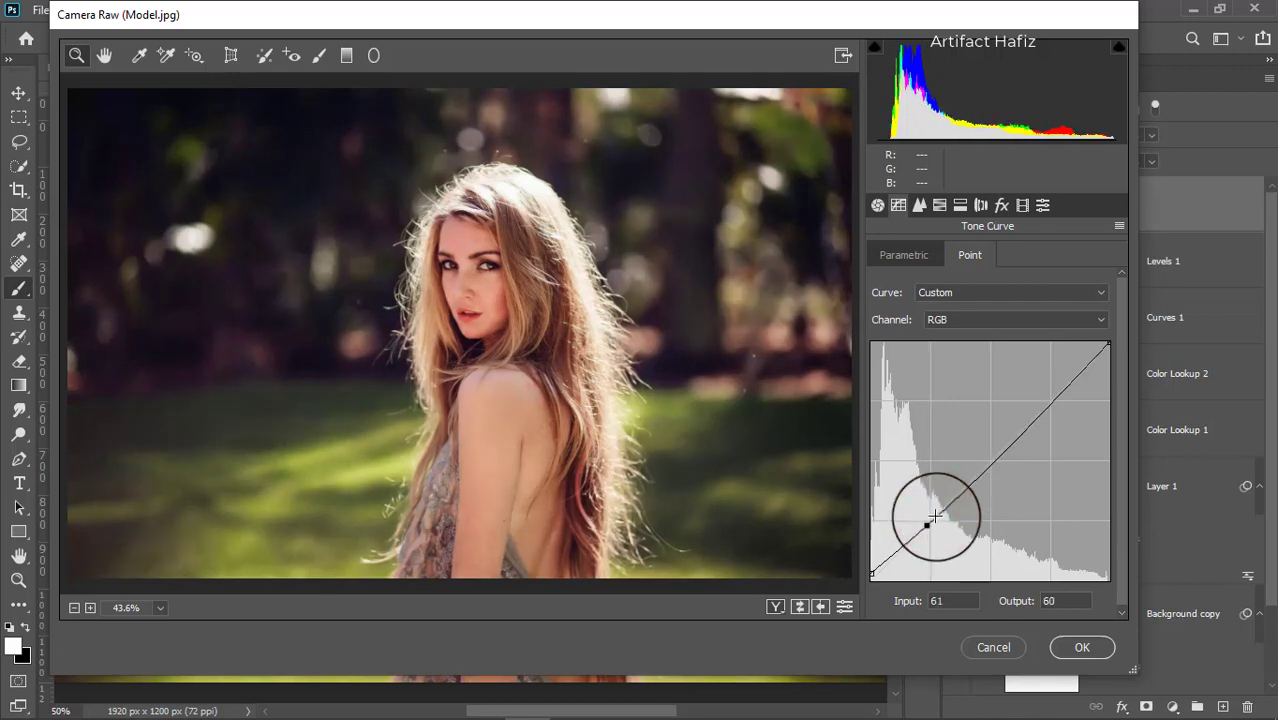
Calibrate Red Primary to hue -7, saturation -16, Green Primary to hue +7, Blue Primary to hue -10, saturation -11, and apply the Camera Raw filter
{"action": "left_click", "coordinate": [1022, 205]}
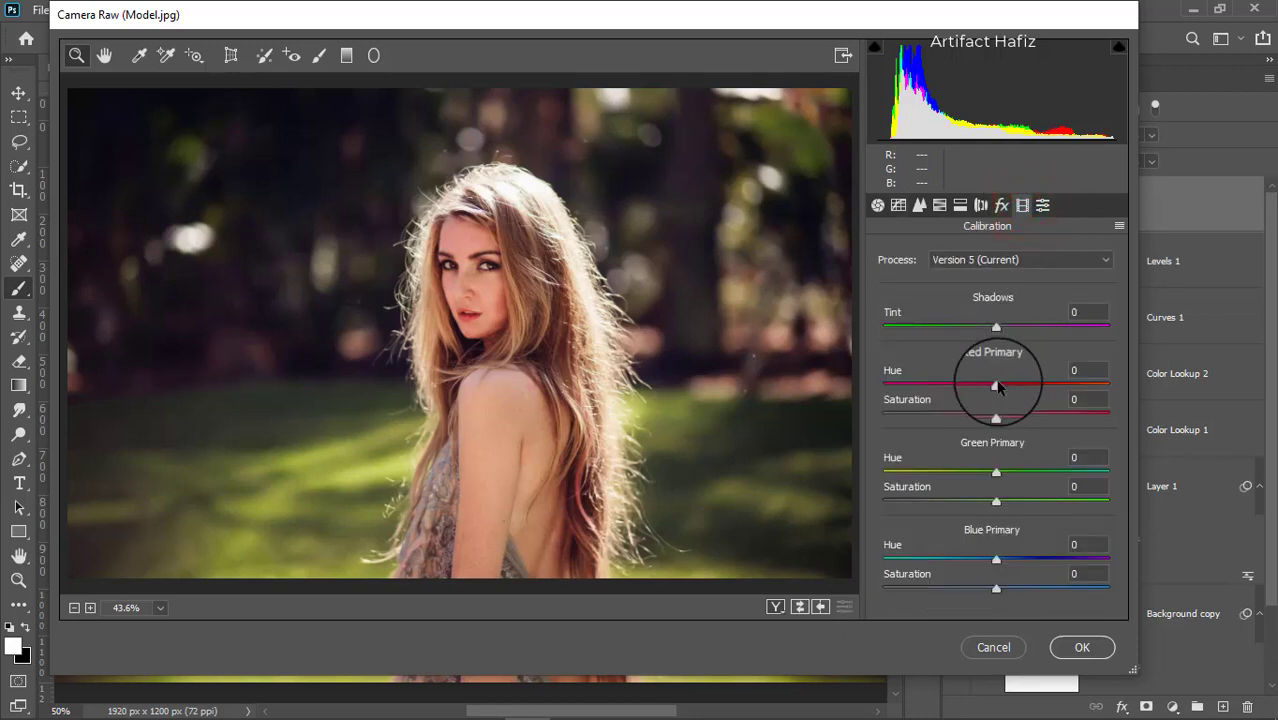
{"action": "left_click_drag", "start_coordinate": [998, 385], "coordinate": [990, 388]}
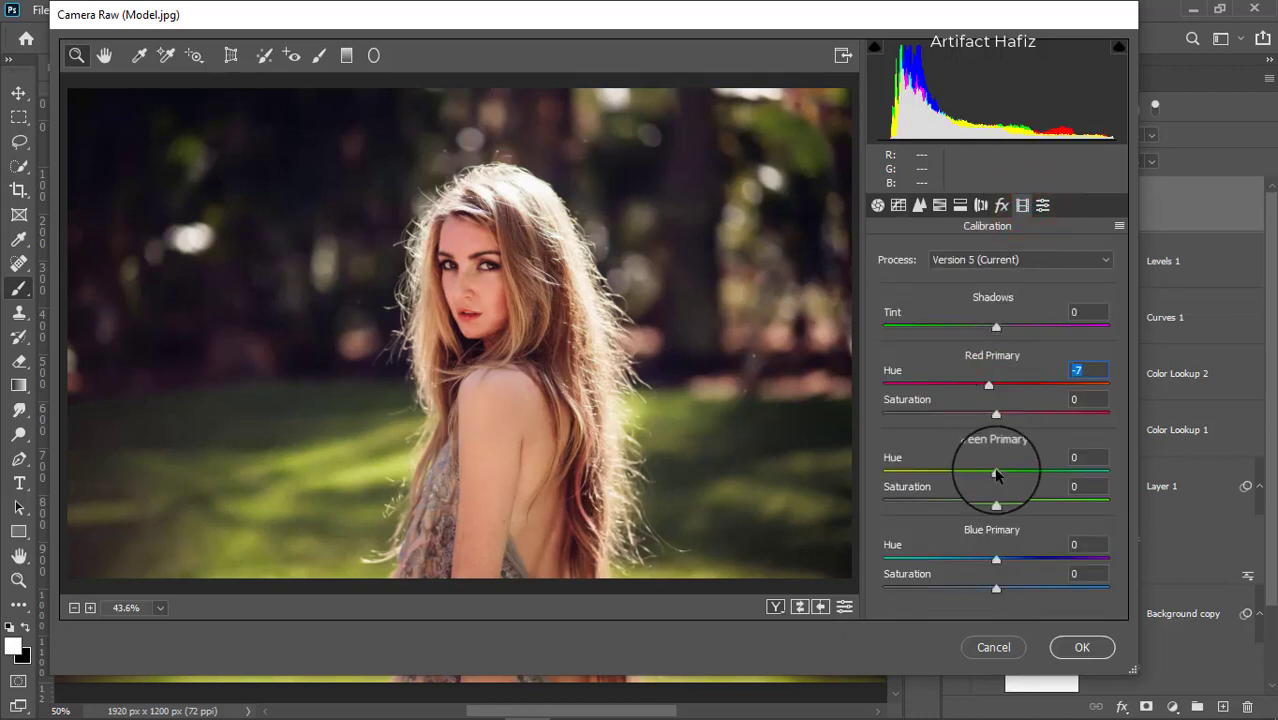
{"action": "left_click_drag", "start_coordinate": [996, 476], "coordinate": [1004, 476]}
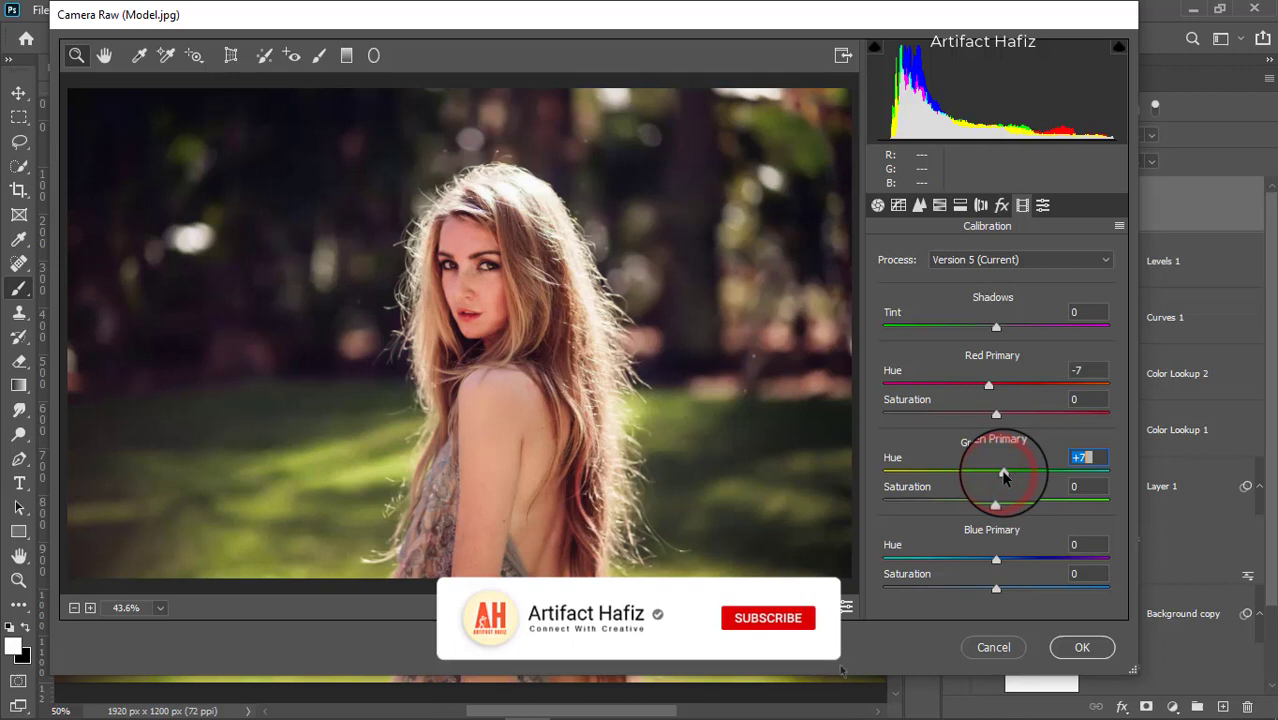
{"action": "left_click", "coordinate": [998, 564]}
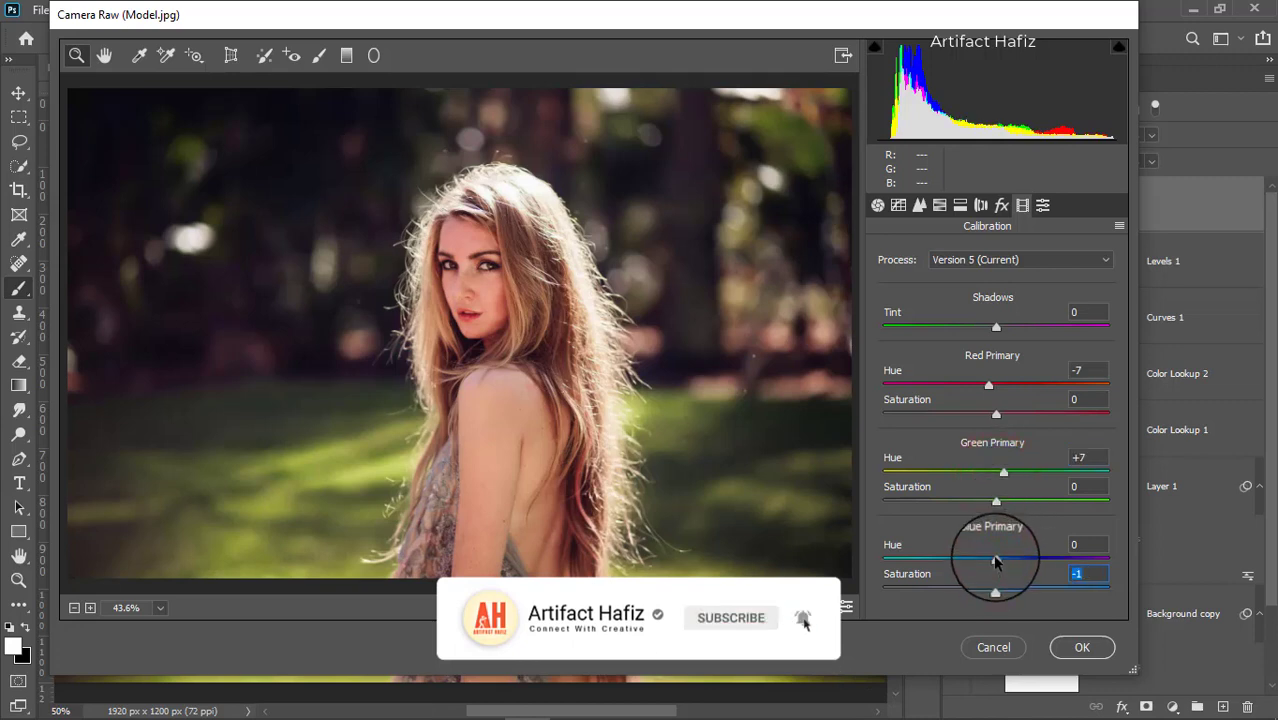
{"action": "left_click_drag", "start_coordinate": [995, 560], "coordinate": [986, 563]}
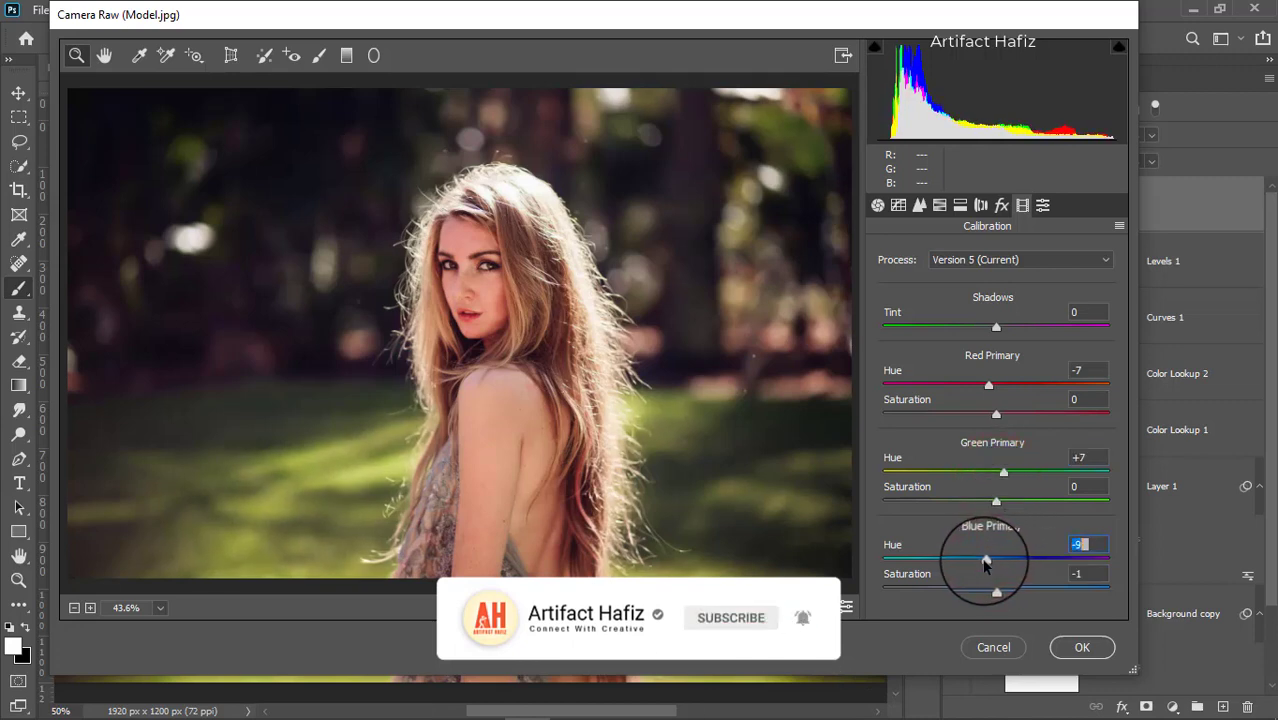
{"action": "left_click_drag", "start_coordinate": [994, 588], "coordinate": [990, 590]}
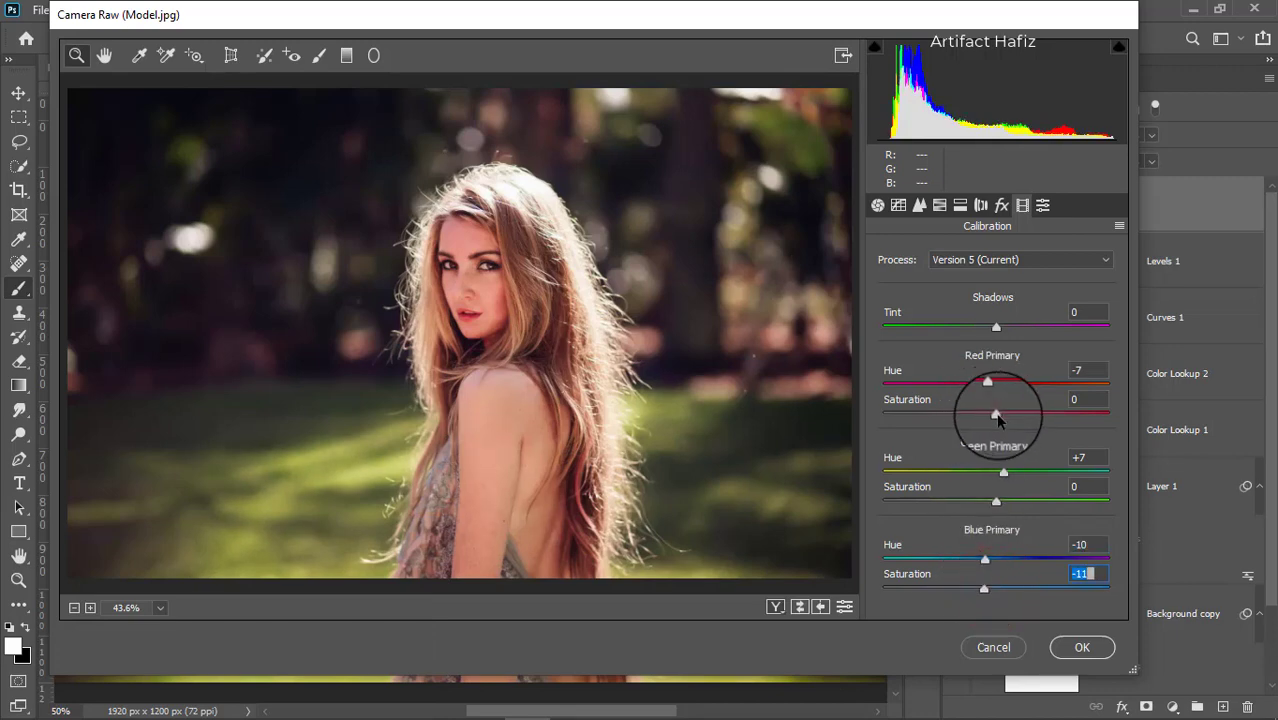
{"action": "left_click_drag", "start_coordinate": [996, 413], "coordinate": [977, 423]}
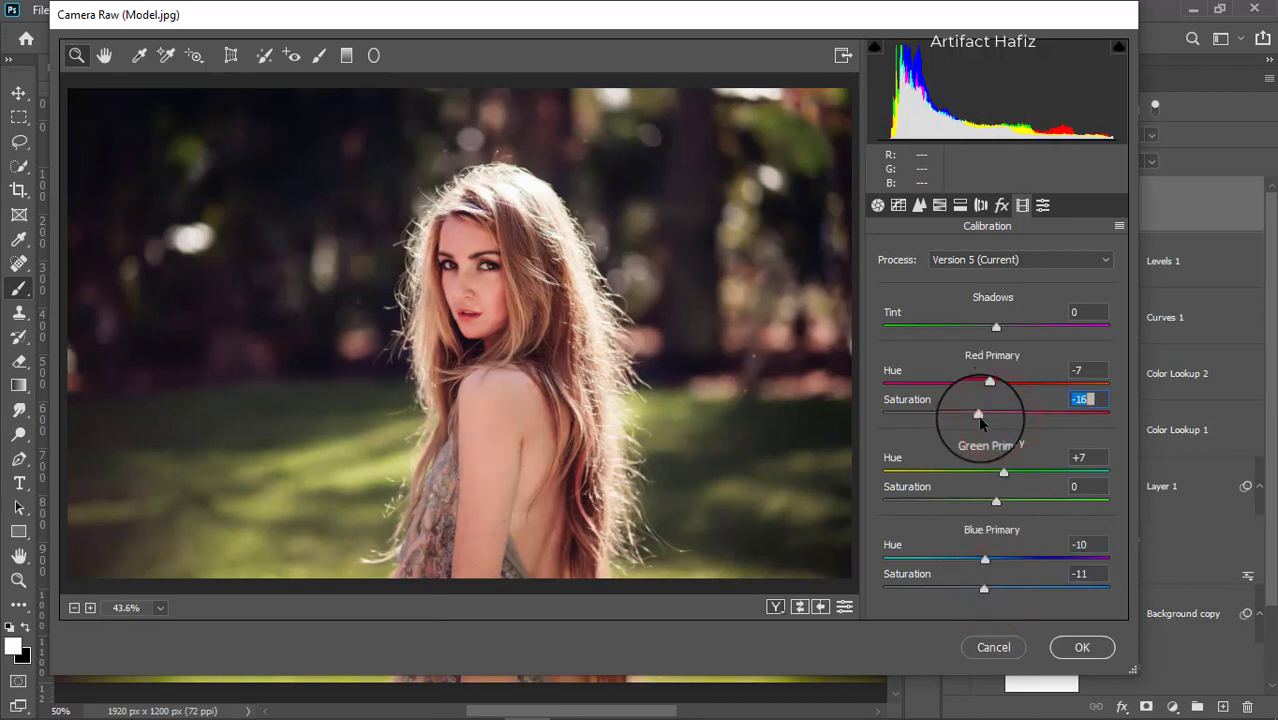
{"action": "left_click", "coordinate": [1067, 648]}
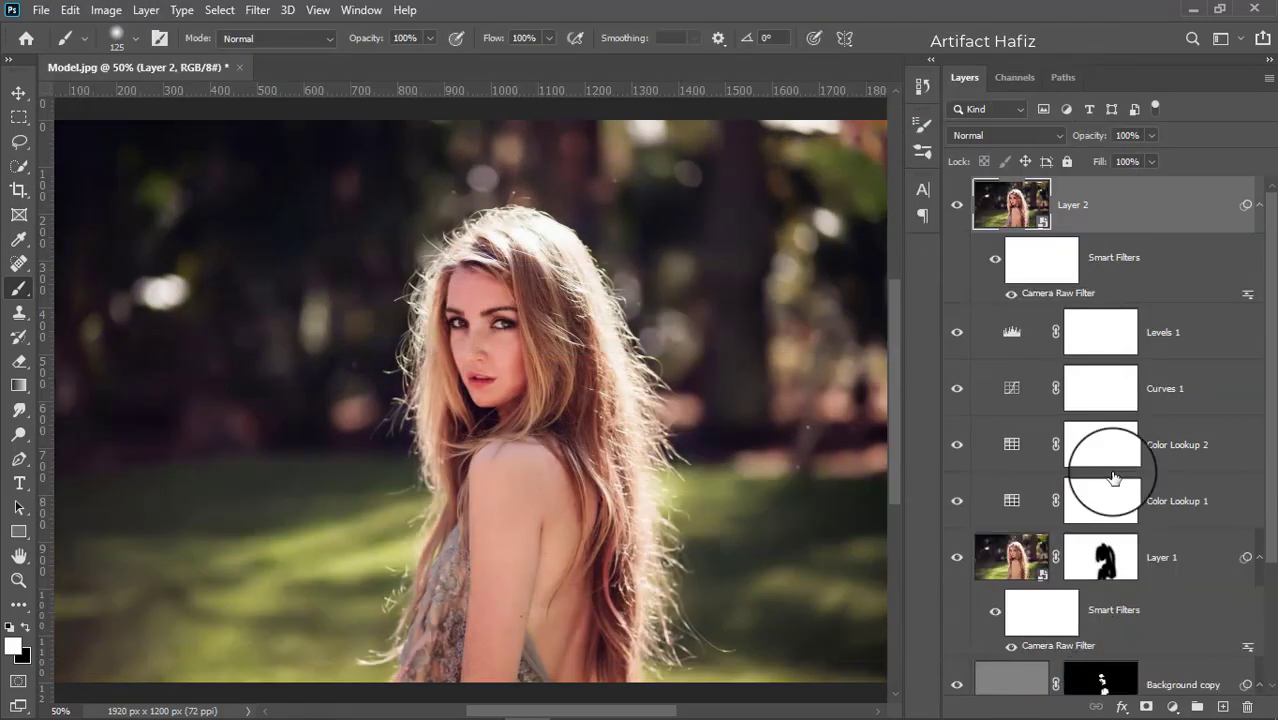
Toggle the visibility of Layer 2 off and on to compare the image before and after its Camera Raw filter
{"action": "left_click", "coordinate": [957, 205]}
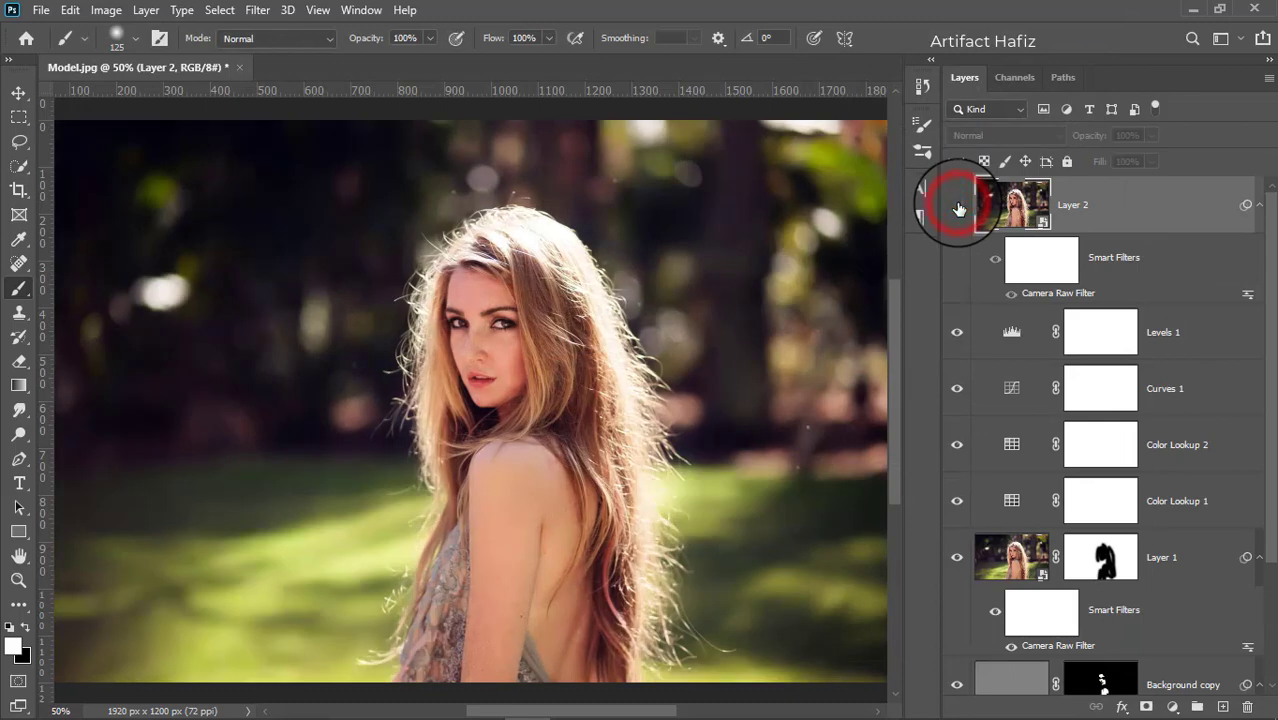
{"action": "left_click", "coordinate": [957, 205]}
{"action": "left_click", "coordinate": [957, 205]}
{"action": "left_click", "coordinate": [957, 205]}
{"action": "left_click", "coordinate": [1104, 202]}
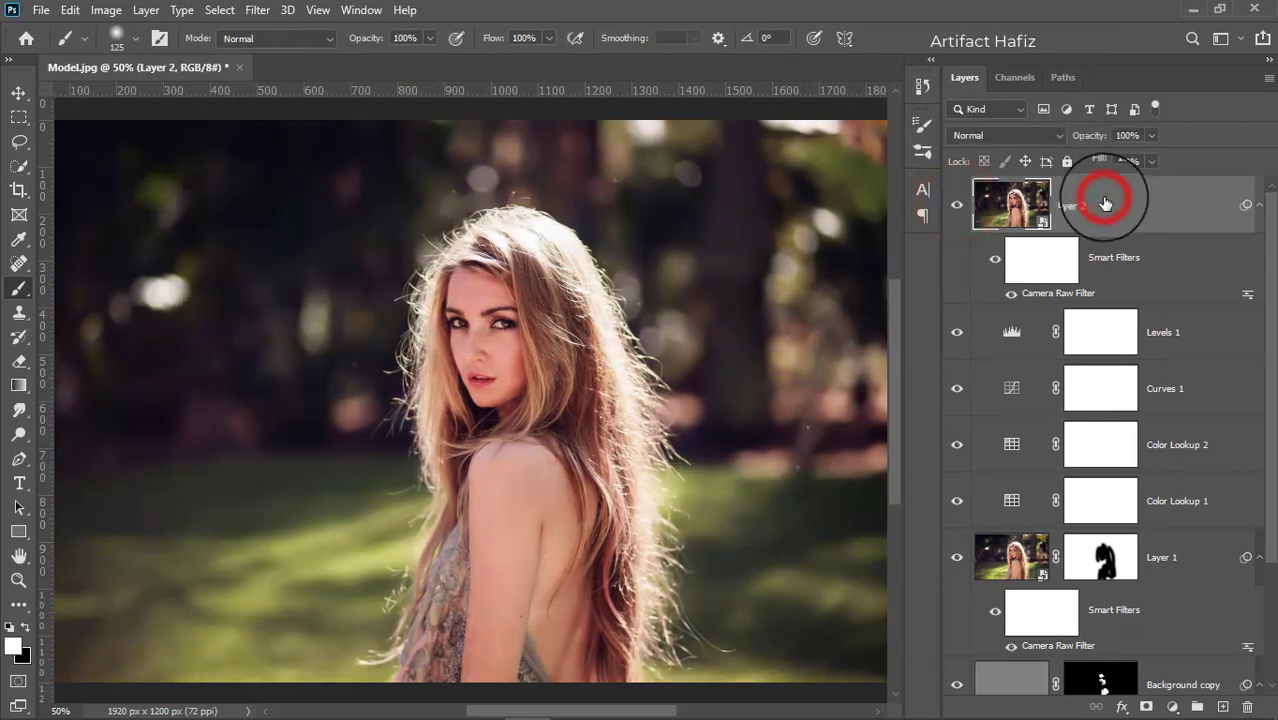
Switch between showing only the Background layer and all layers to compare the original photo with the finished grade
{"action": "scroll", "coordinate": [1272, 243], "scroll_direction": "down", "scroll_amount": 3}
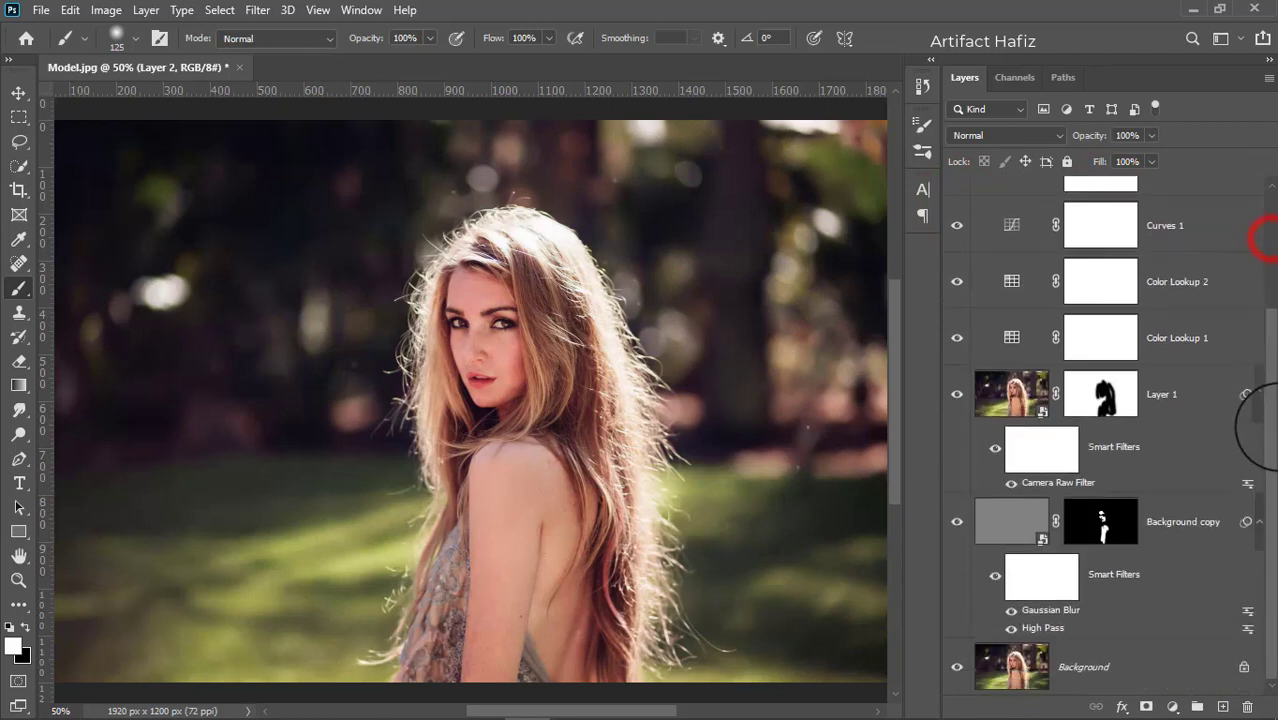
{"action": "left_click", "coordinate": [958, 672], "text": "alt"}
{"action": "left_click", "coordinate": [958, 672], "text": "alt"}
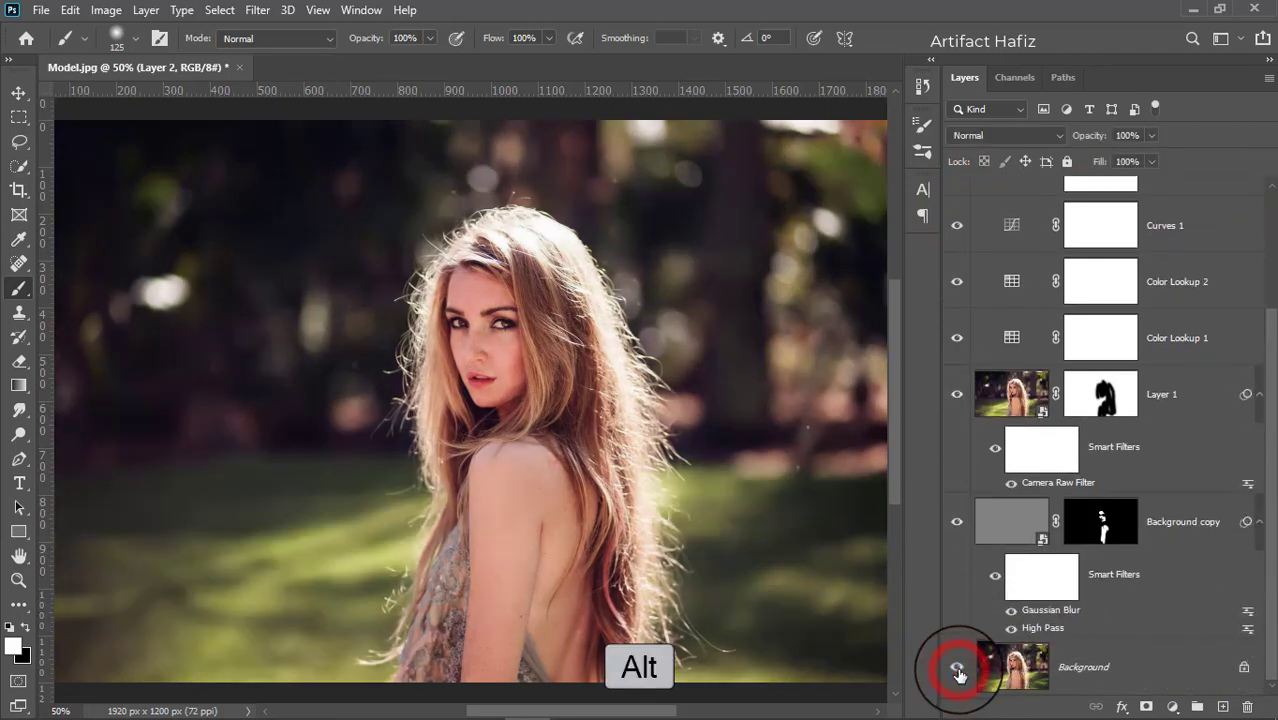
{"action": "left_click", "coordinate": [958, 672], "text": "alt"}
{"action": "left_click", "coordinate": [958, 672], "text": "alt"}
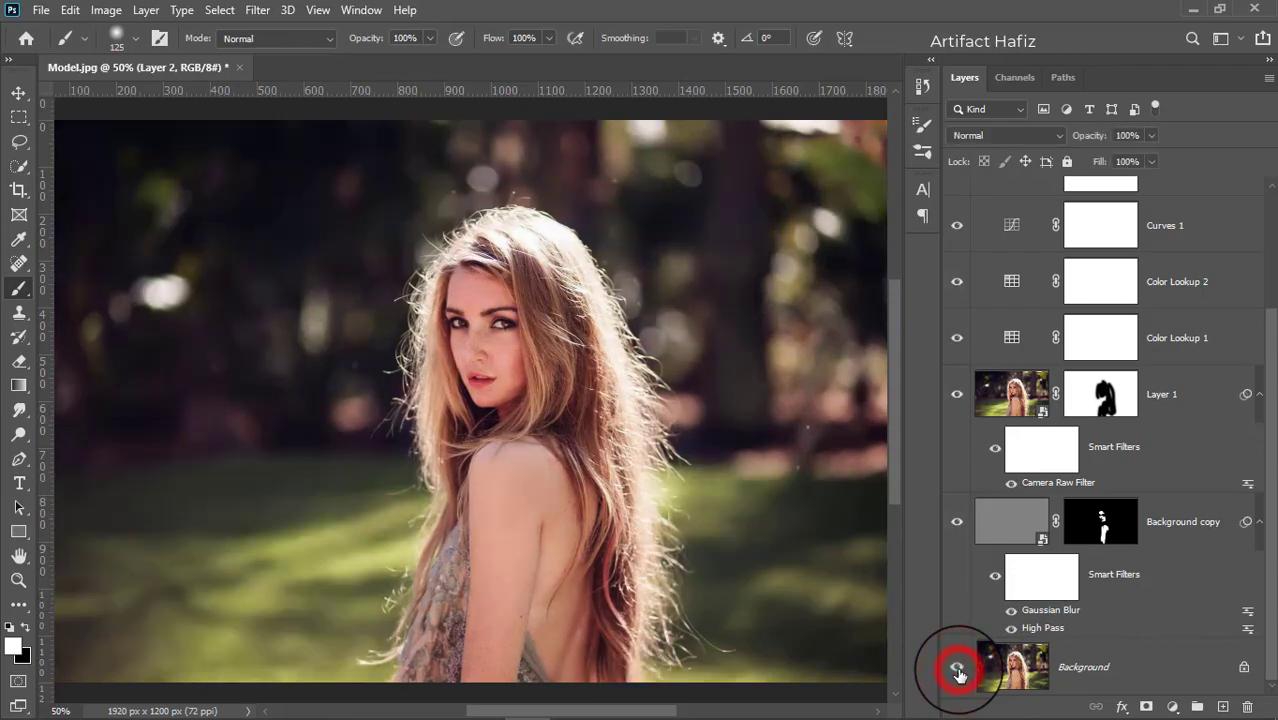